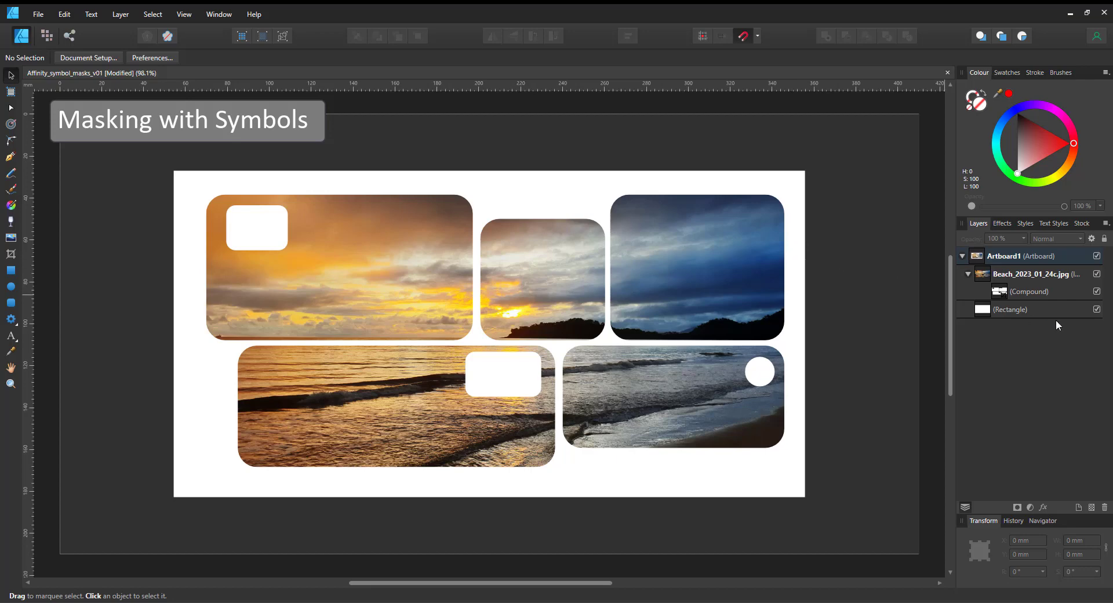
Step: Release the compound mask from the beach photo and narrow the compound's upper-middle rounded rectangle
right_click(999, 292)
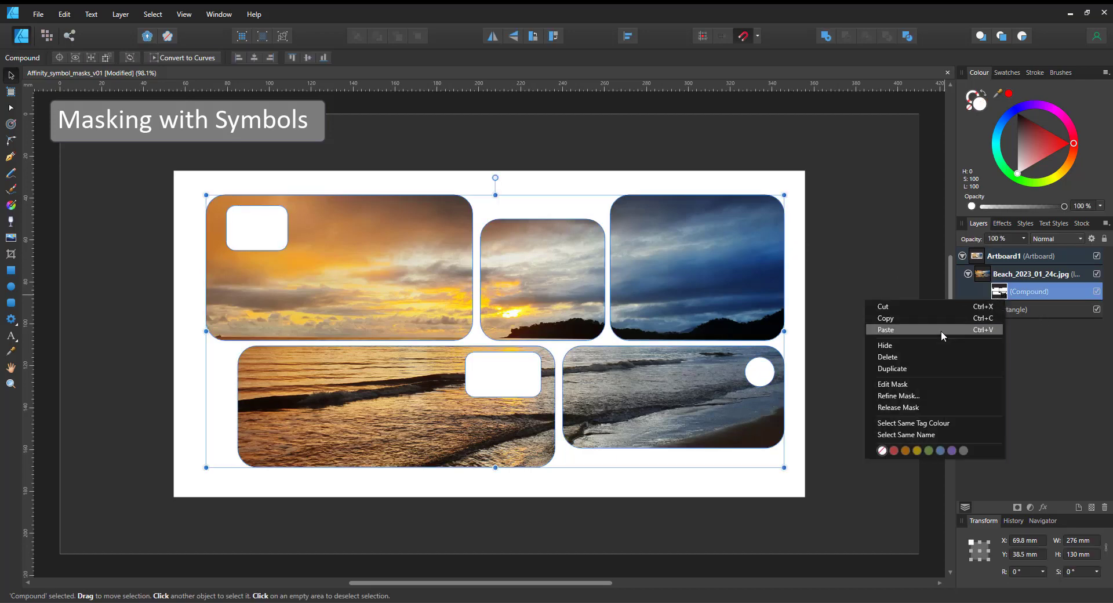
click(916, 404)
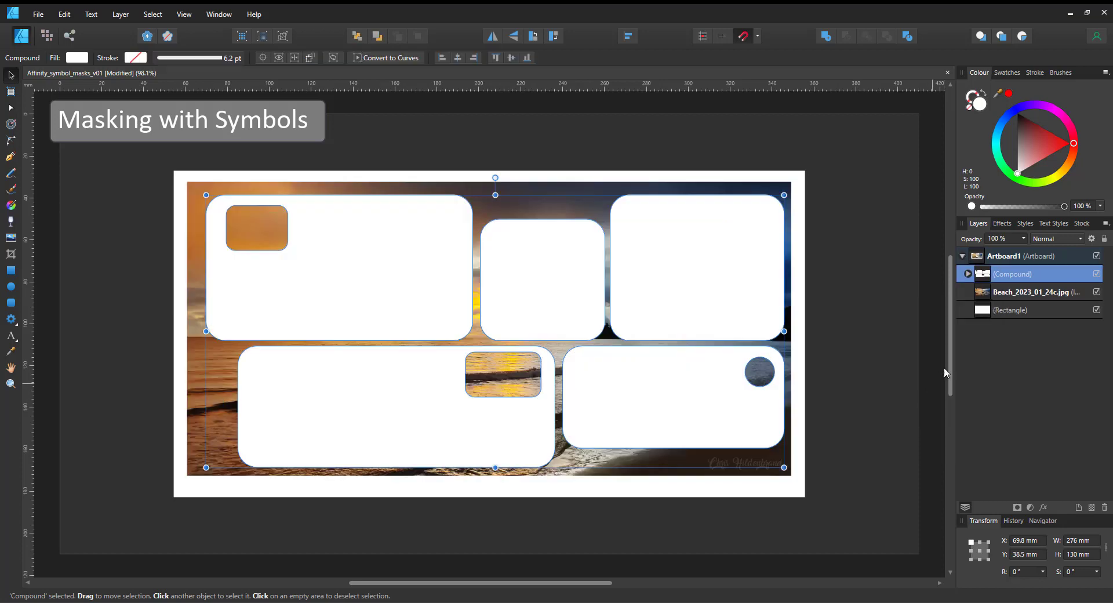
double_click(591, 259)
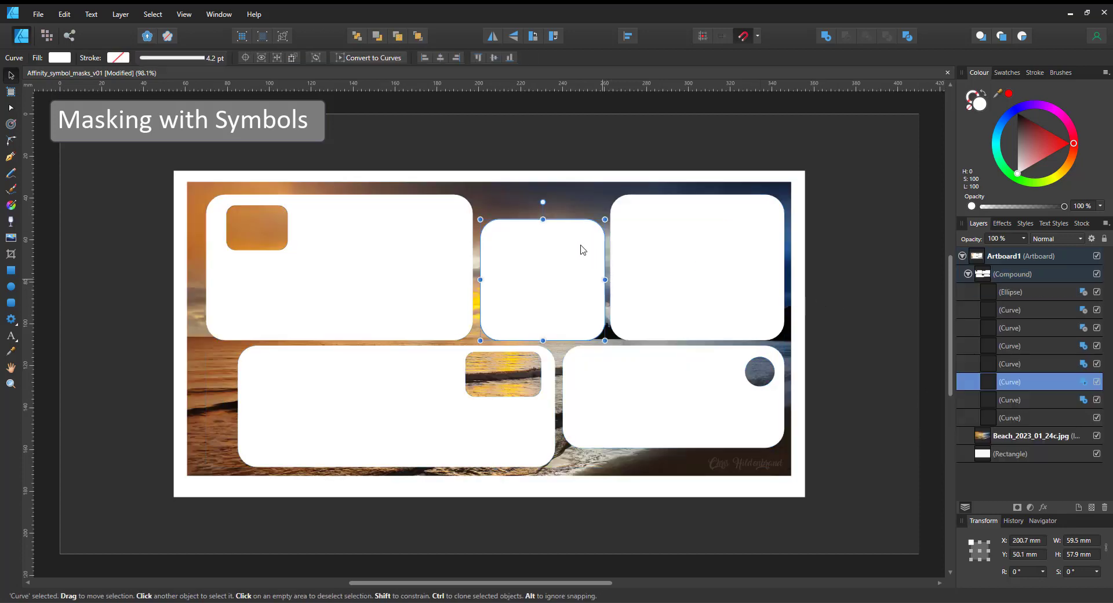
drag(604, 267, 524, 269)
Step: Resize the compound's upper-right rounded rectangle to about 100.3 × 42.7 mm, keeping its lower edge in place
click(614, 265)
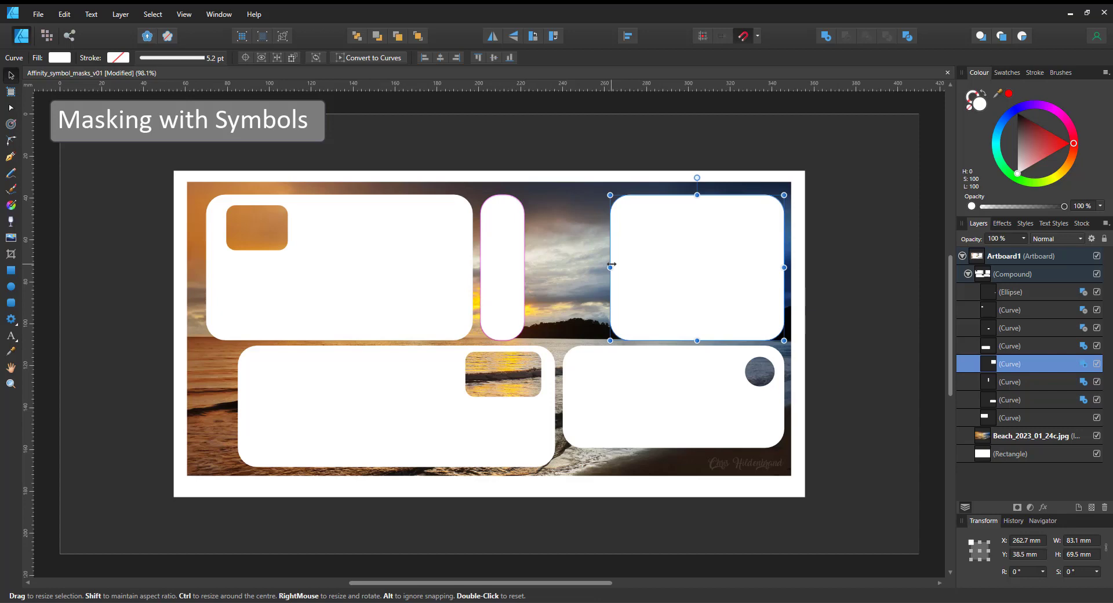
drag(611, 264, 534, 266)
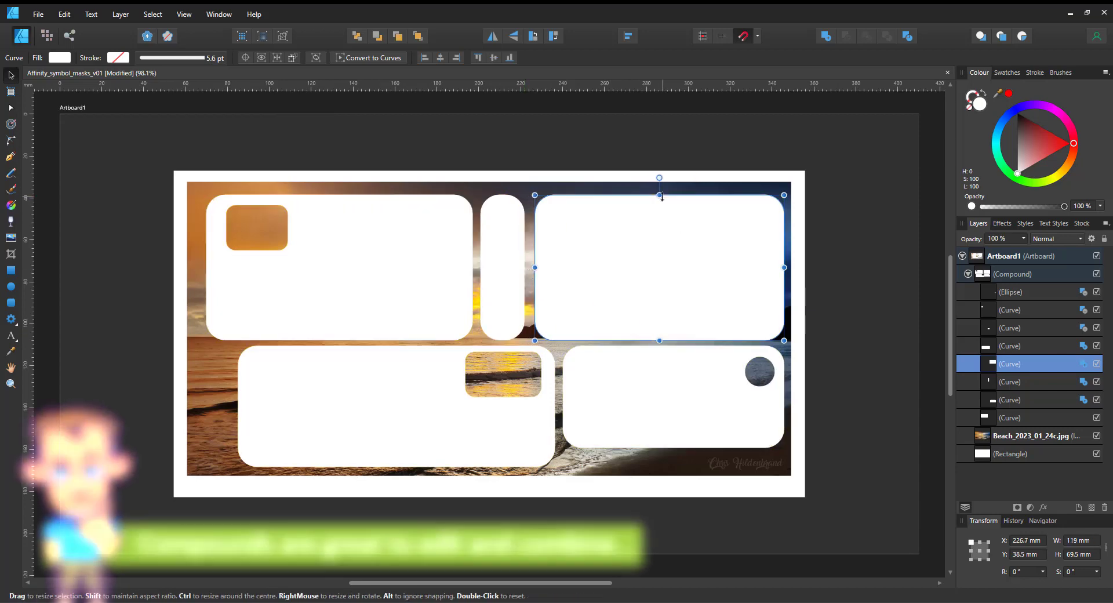
drag(661, 197, 659, 251)
drag(783, 296, 744, 298)
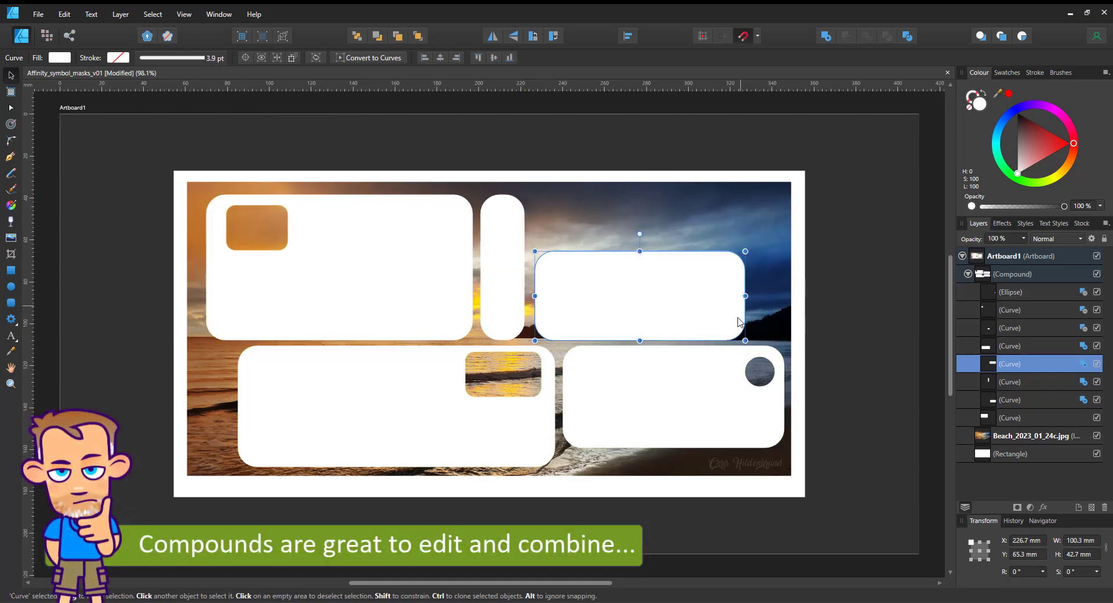
Step: Hide the compound's ellipse cut-out and apply the compound to the beach photo with Mask to Below
click(1095, 293)
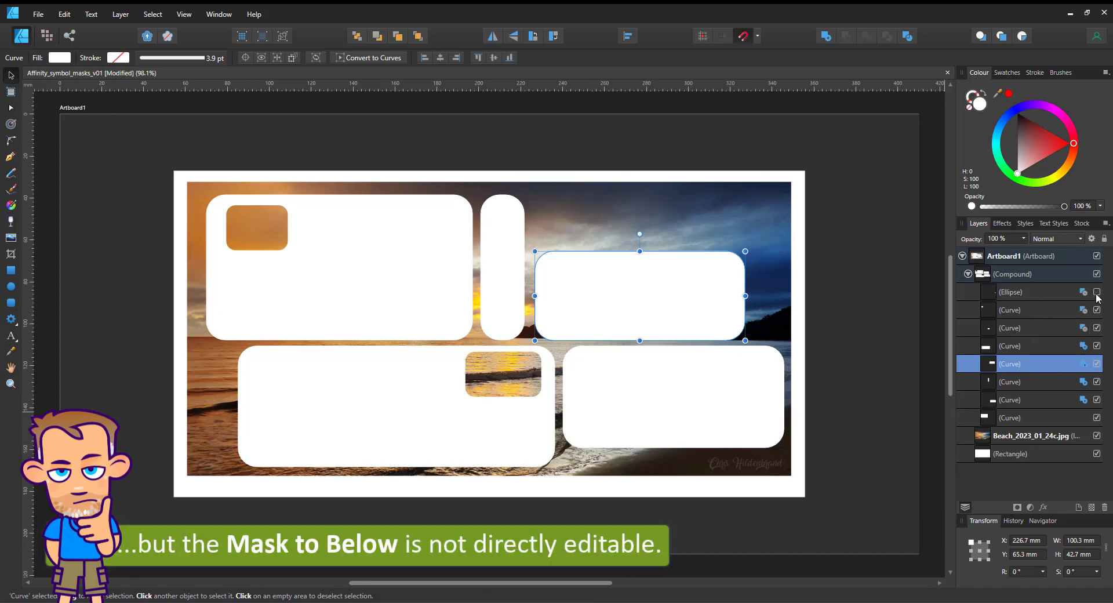
click(1000, 274)
click(967, 274)
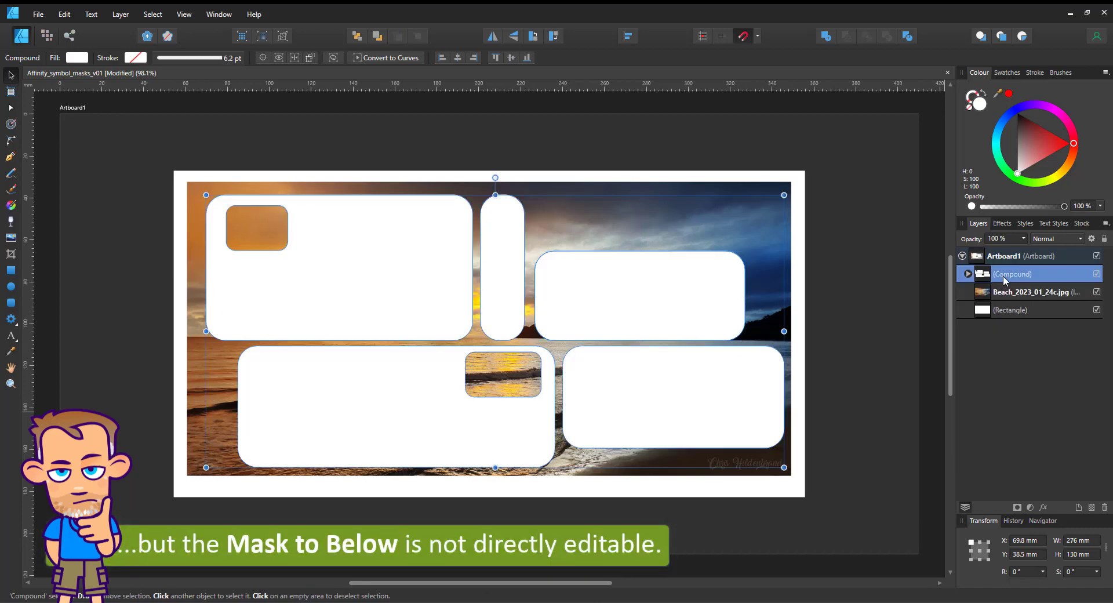
right_click(1003, 276)
click(969, 407)
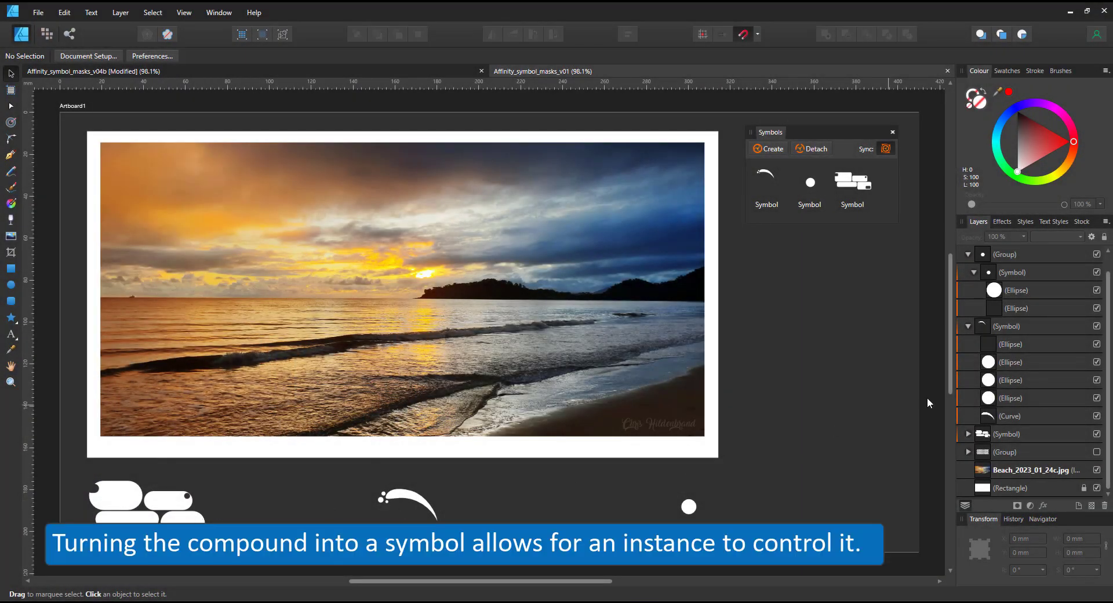
Step: Place an instance of the rounded-rectangles symbol over the beach photo and order it directly above the photo layer
drag(852, 183, 399, 287)
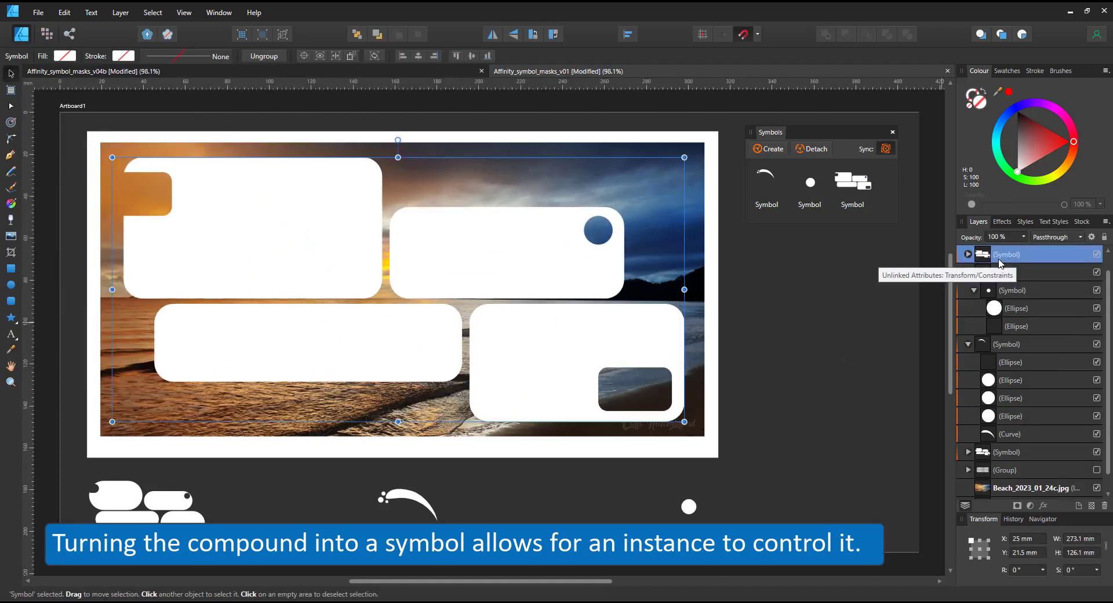
key(ctrl+shift+bracketleft)
key(ctrl+bracketright)
key(ctrl+bracketright)
key(ctrl+bracketright)
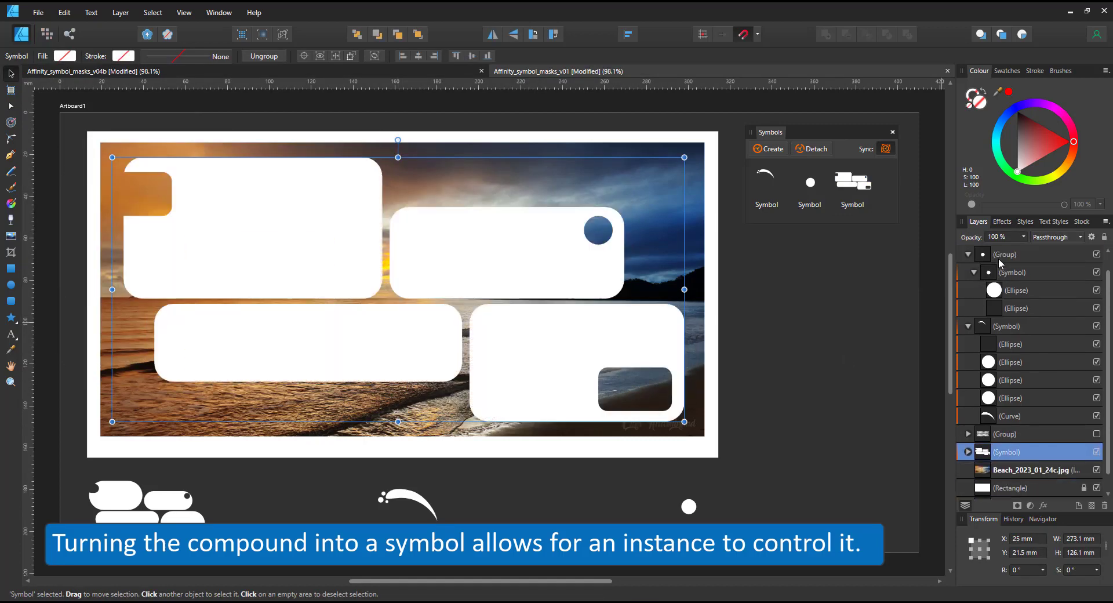
Step: Apply the placed symbol to the beach photo with Mask to Below and expand the photo layer to show the mask
right_click(1003, 454)
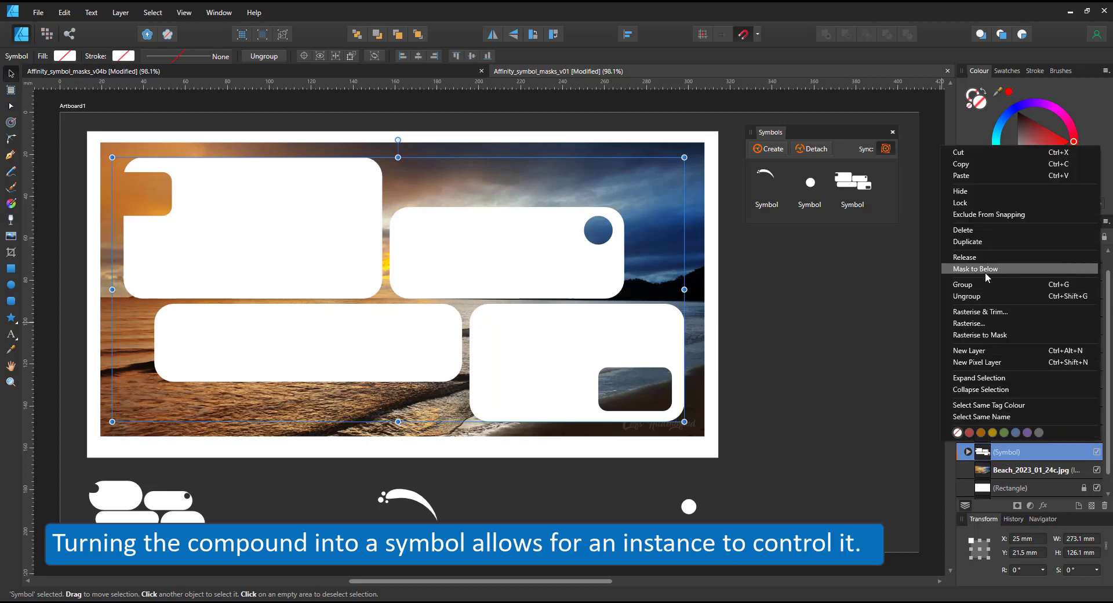
click(1000, 269)
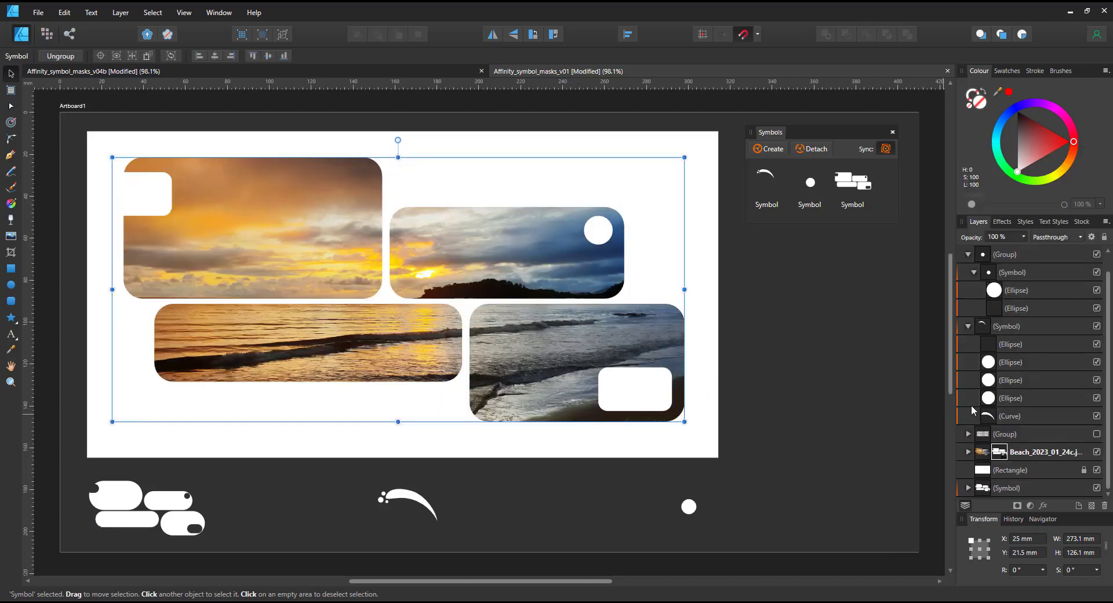
click(968, 452)
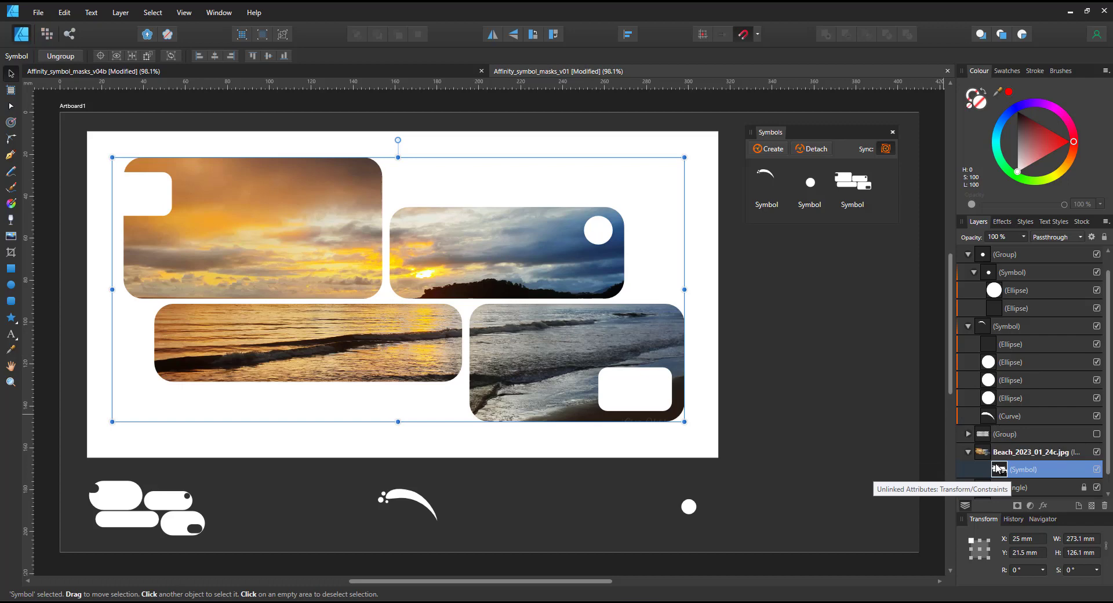
Step: Move the small rounded-rectangles symbol instance to the page's lower-right corner and enlarge it to about 91.4 × 42.2 mm
click(422, 362)
click(157, 500)
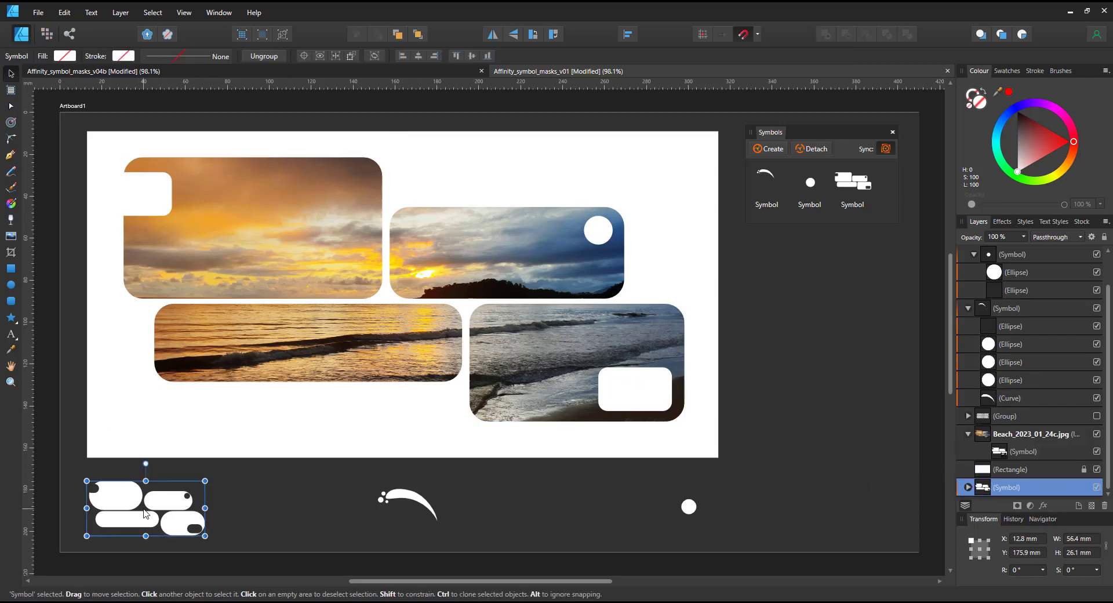
drag(179, 513, 899, 423)
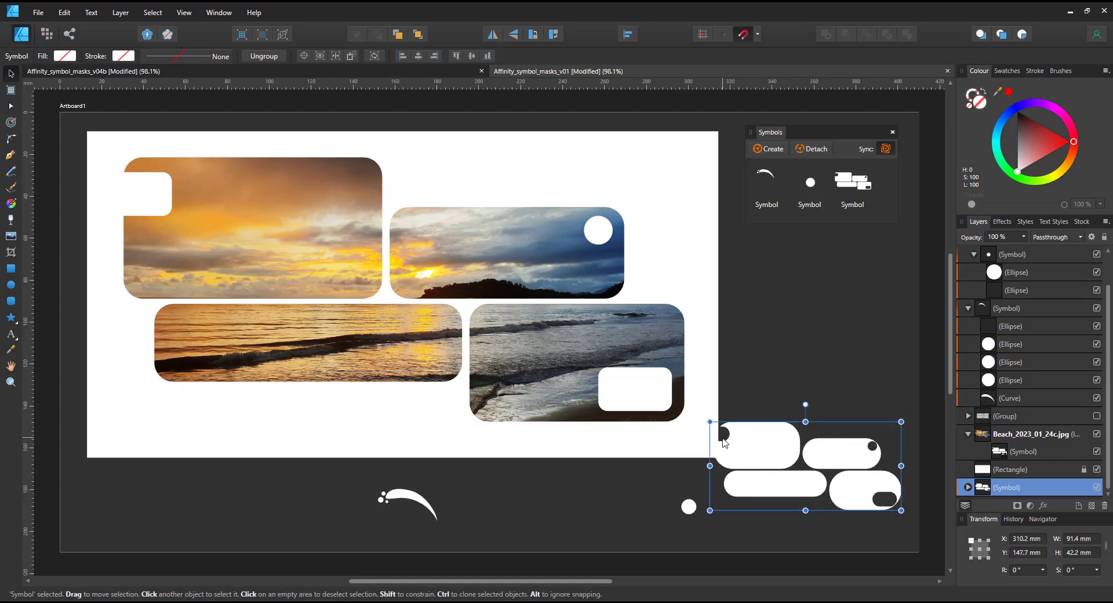
Step: Move the rectangular cut-out to the lower-right area of the symbol's upper-left panel and hide it
click(723, 439)
ctrl+click(726, 436)
drag(726, 436, 783, 467)
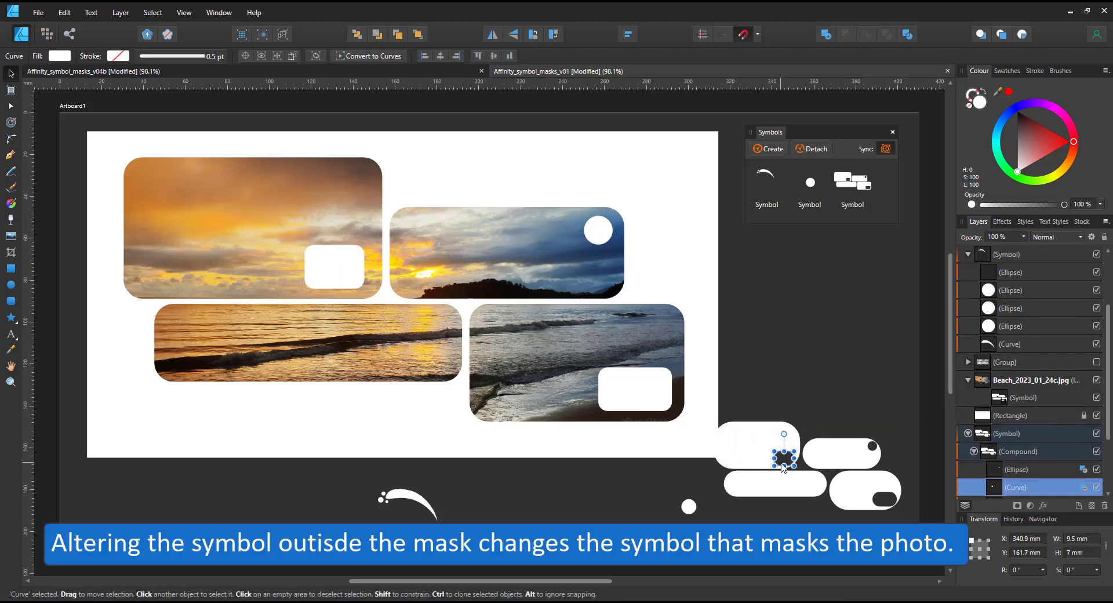
click(1096, 487)
Step: Move the circular cut-out from the symbol's upper-right panel into the upper-left panel
click(874, 449)
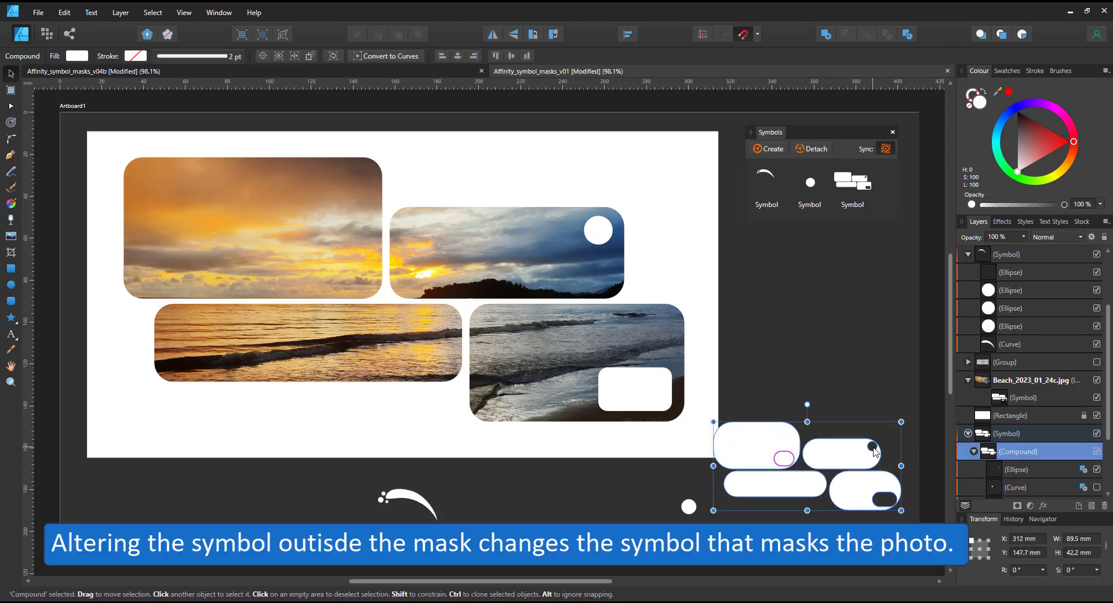
click(1087, 471)
drag(874, 448, 897, 450)
Step: Enlarge the symbol's upper-right and lower-left panels to complete the rectangular grid, and hide the remaining cut-outs
click(846, 460)
click(770, 484)
drag(723, 483, 770, 510)
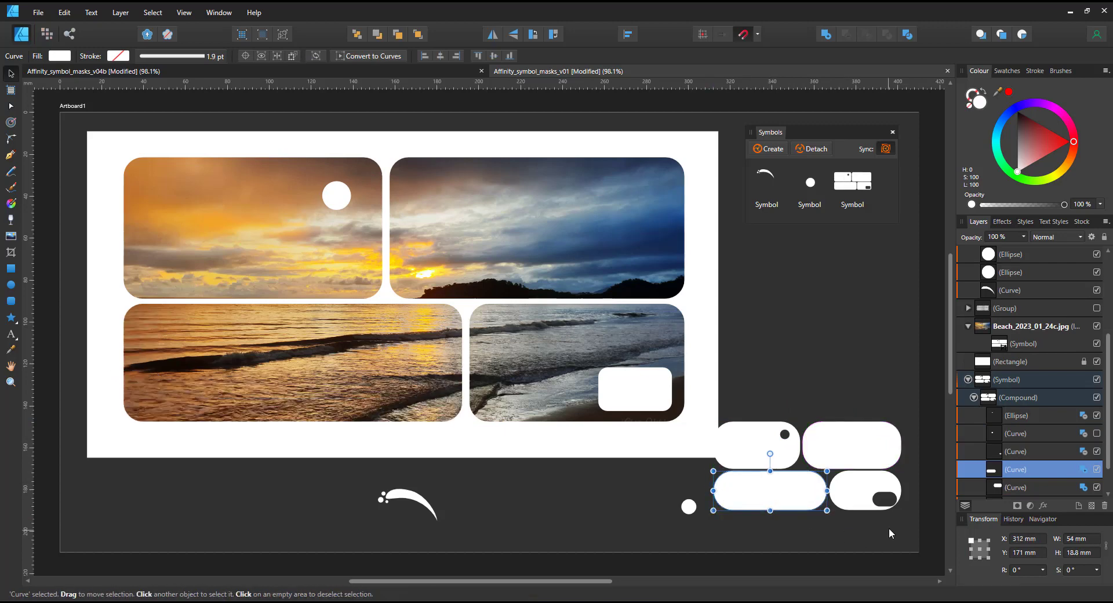
click(1096, 433)
click(1096, 415)
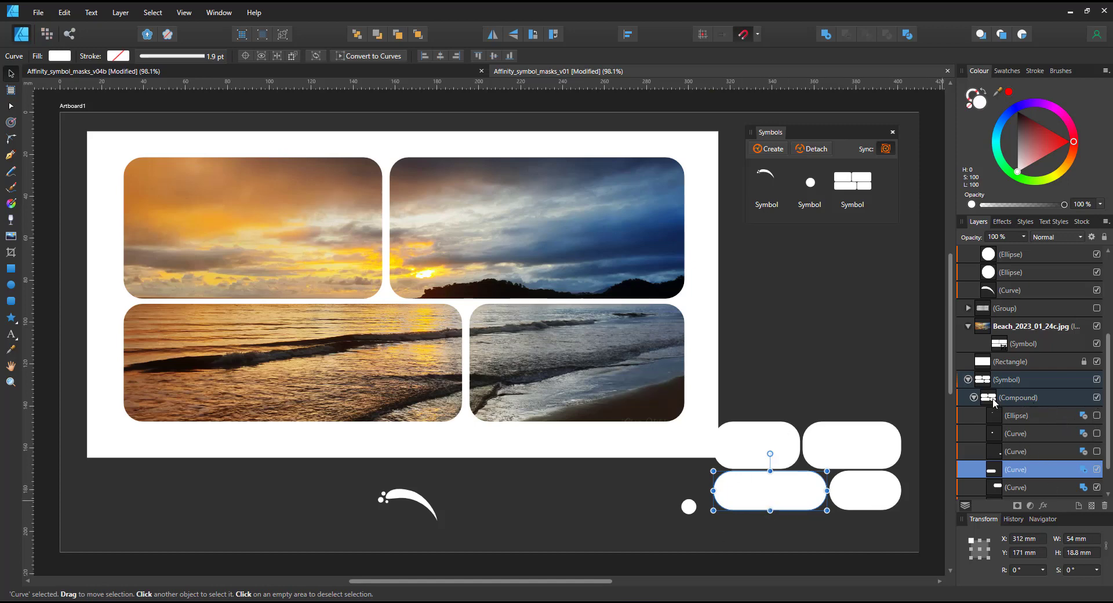
Step: Shrink the edited symbol instance to about 49.7 × 28.6 mm and place it below the page's lower-left corner
click(974, 398)
click(1010, 469)
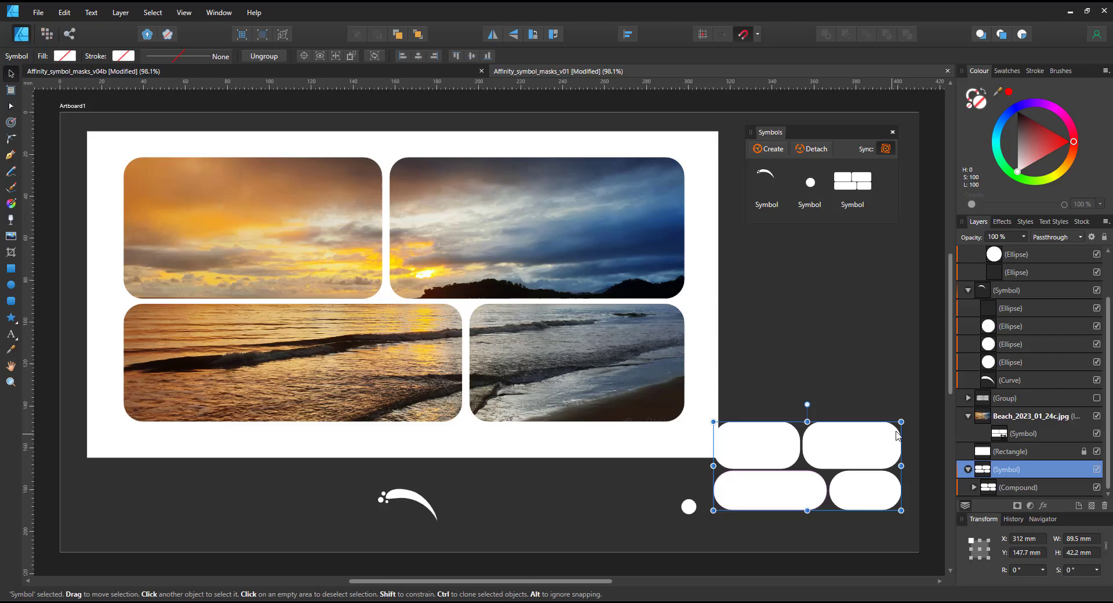
drag(884, 436, 173, 484)
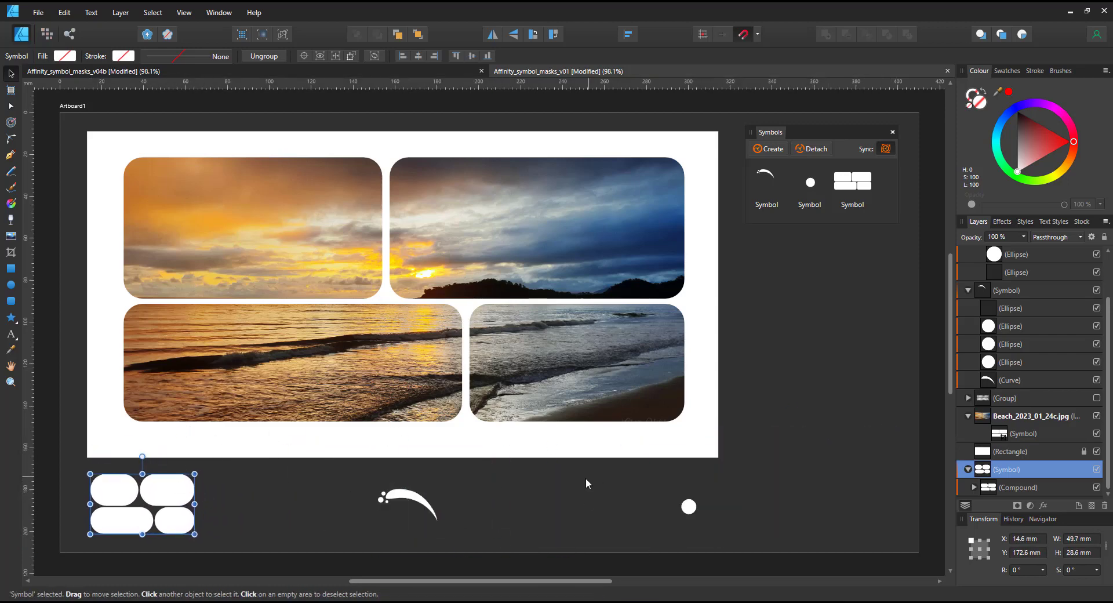
click(968, 469)
Step: Release the symbol mask from the beach photo and delete the released symbol
click(1009, 421)
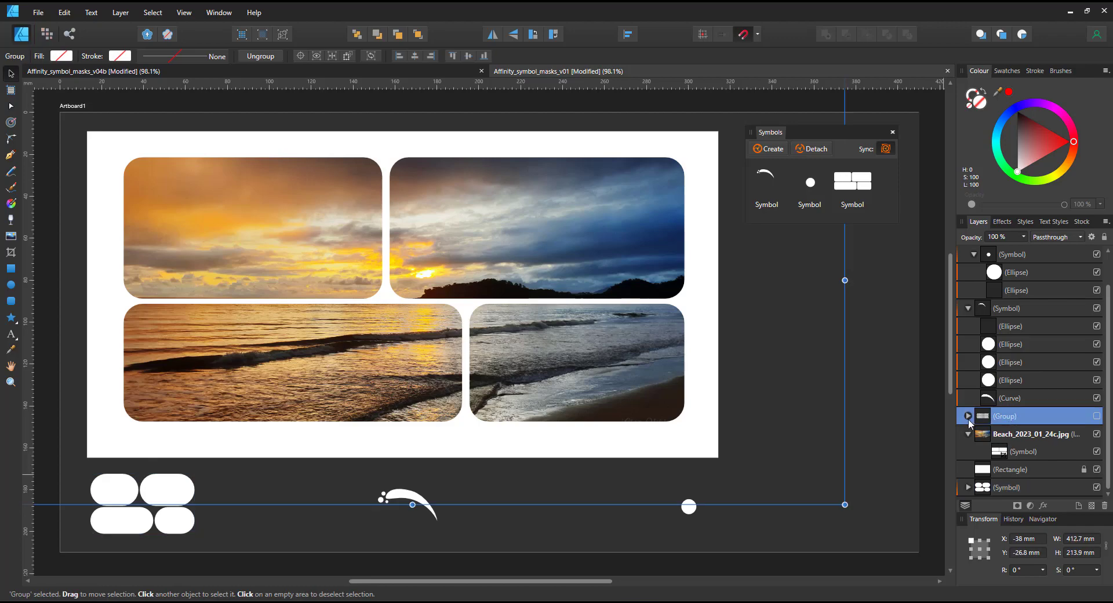
right_click(1006, 453)
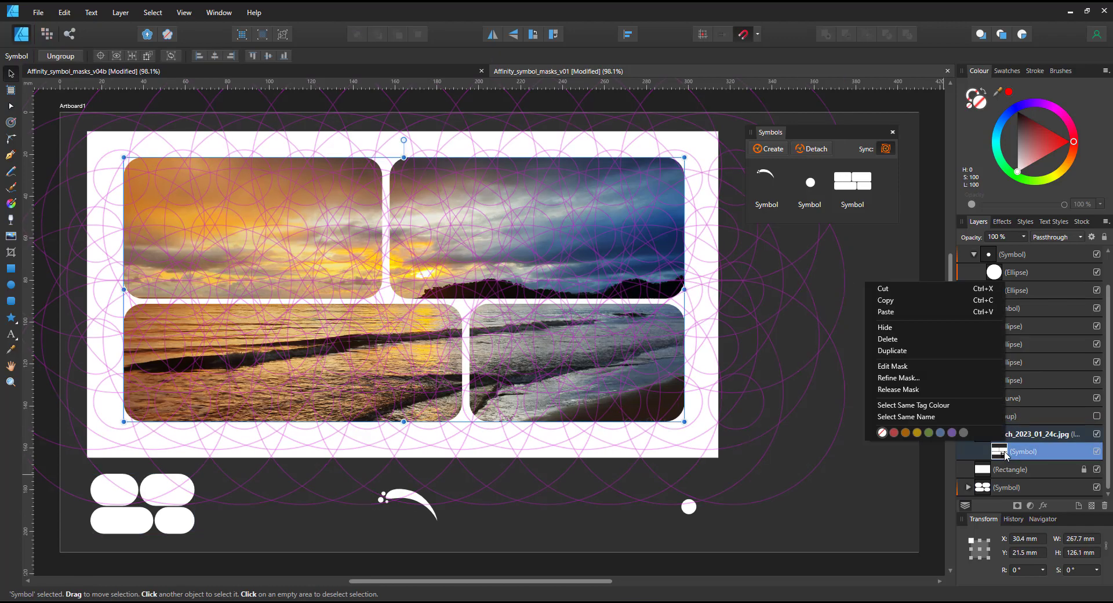
click(944, 390)
key(Delete)
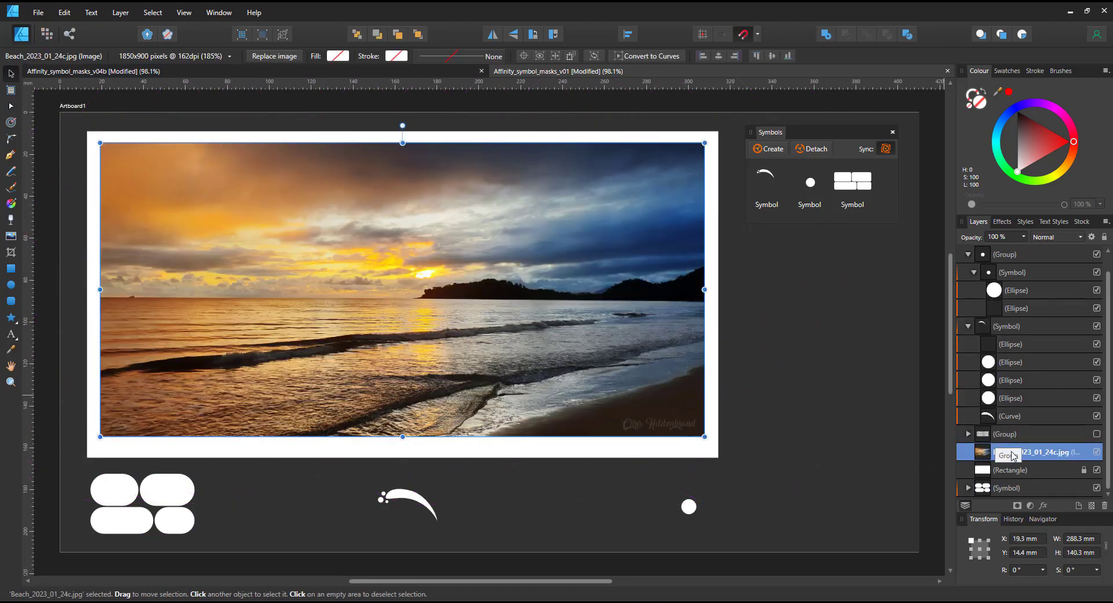
Step: Show the hidden group of circle symbols and align the centers of the two ellipses in the controlling circle symbol
click(1097, 433)
click(695, 510)
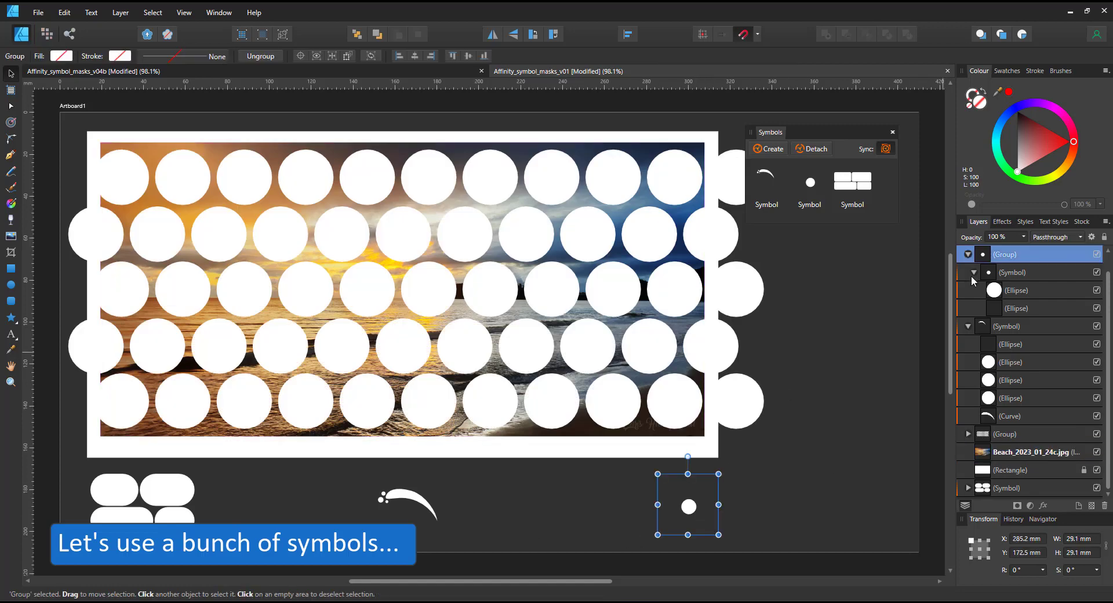
click(1021, 293)
shift+click(1020, 311)
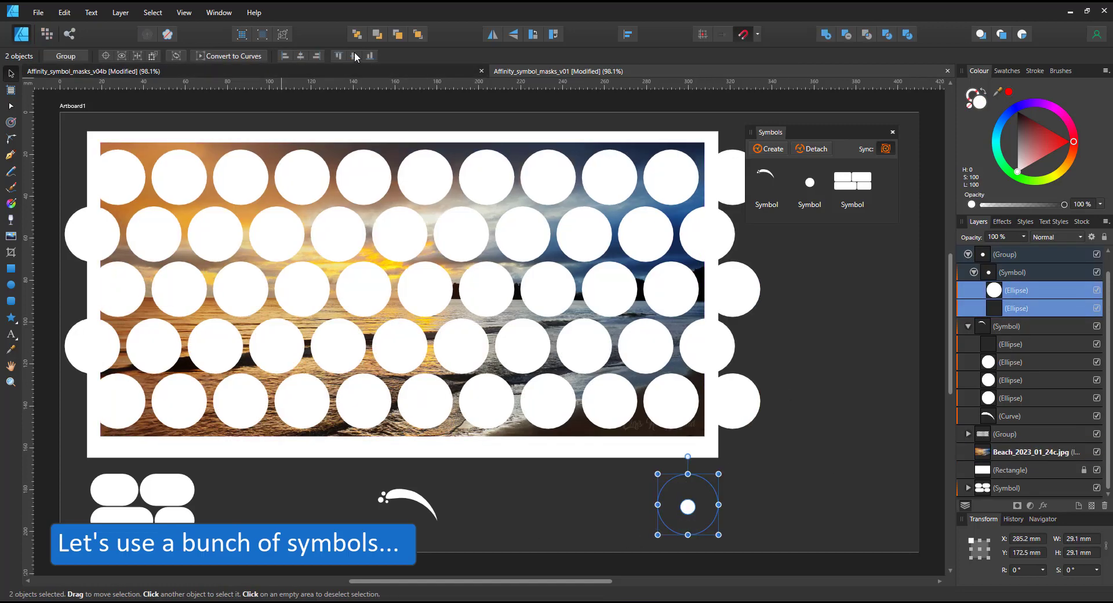
Step: Reposition the group of circle symbols over the beach photo and apply it with Mask to Below
drag(651, 387, 635, 394)
right_click(1005, 433)
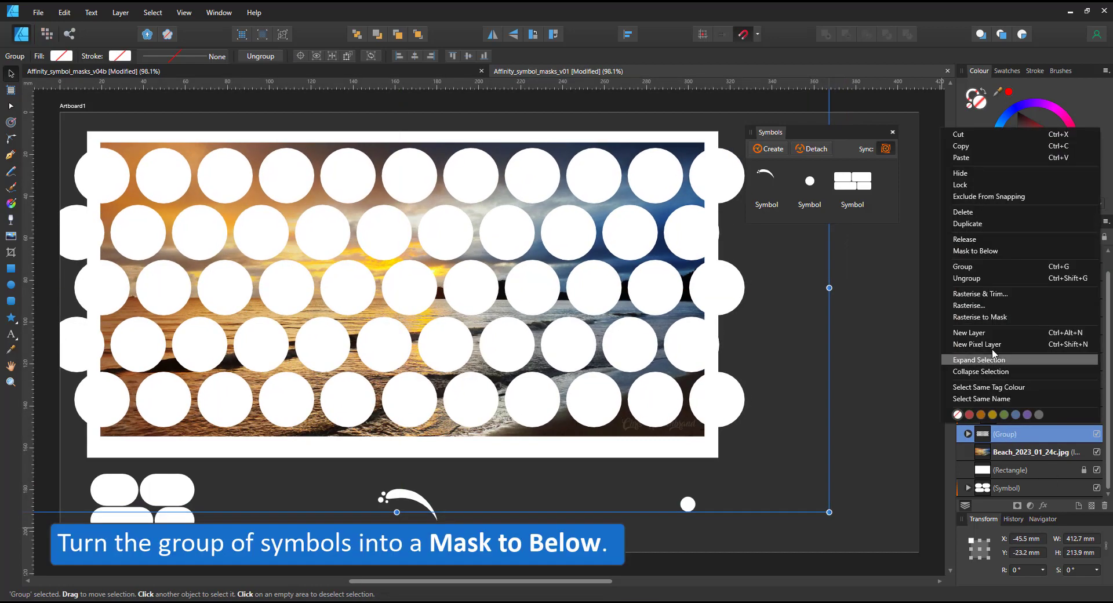
click(979, 251)
Step: Shift the white circle slightly downward inside the controlling symbol and enlarge that symbol to about 70.3 mm square
click(1015, 290)
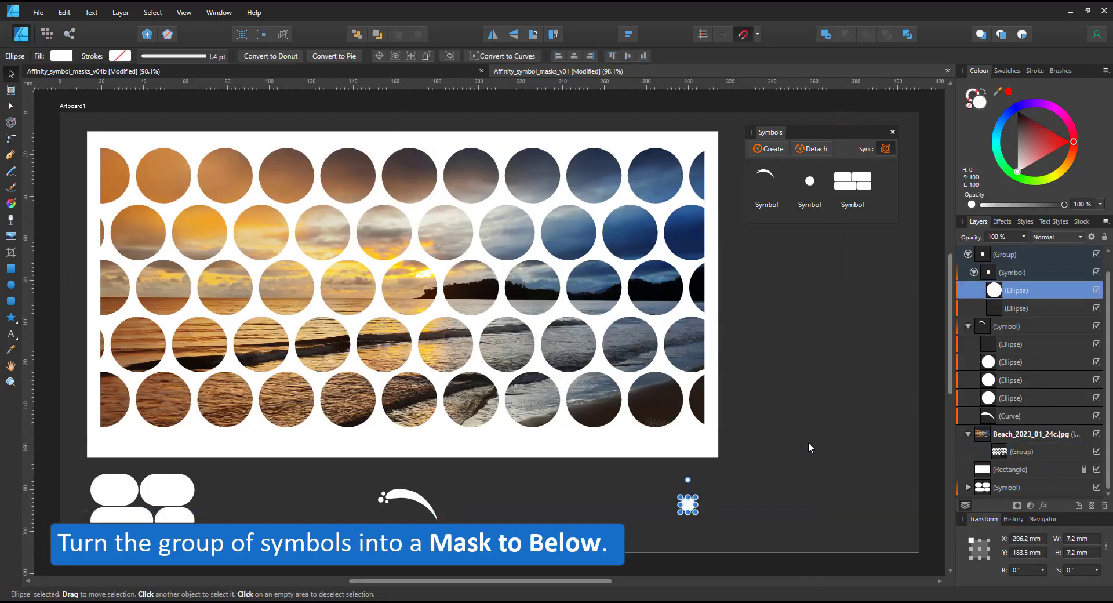
drag(696, 497, 689, 503)
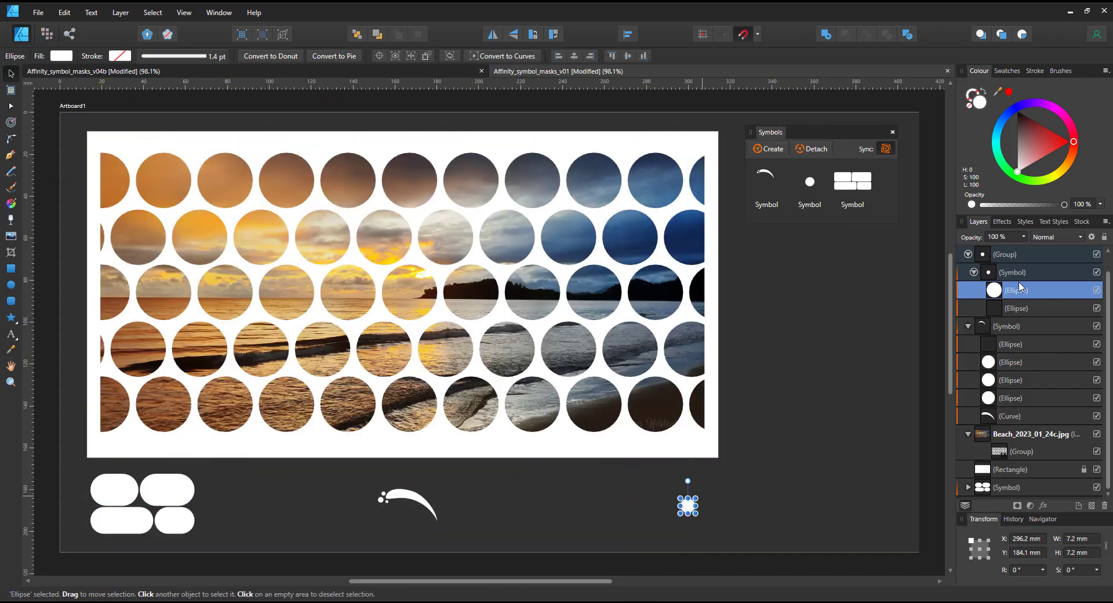
click(1011, 272)
drag(703, 488, 902, 392)
Step: Resize the symbol's white circle to about 17.9 mm, rotate it to about 147.2°, and move the symbol back below the page
double_click(842, 467)
mouse_move(848, 449)
mouse_down()
mouse_move(841, 458)
mouse_move(857, 445)
mouse_move(830, 469)
mouse_move(842, 456)
mouse_up()
key(ctrl+z)
click(822, 462)
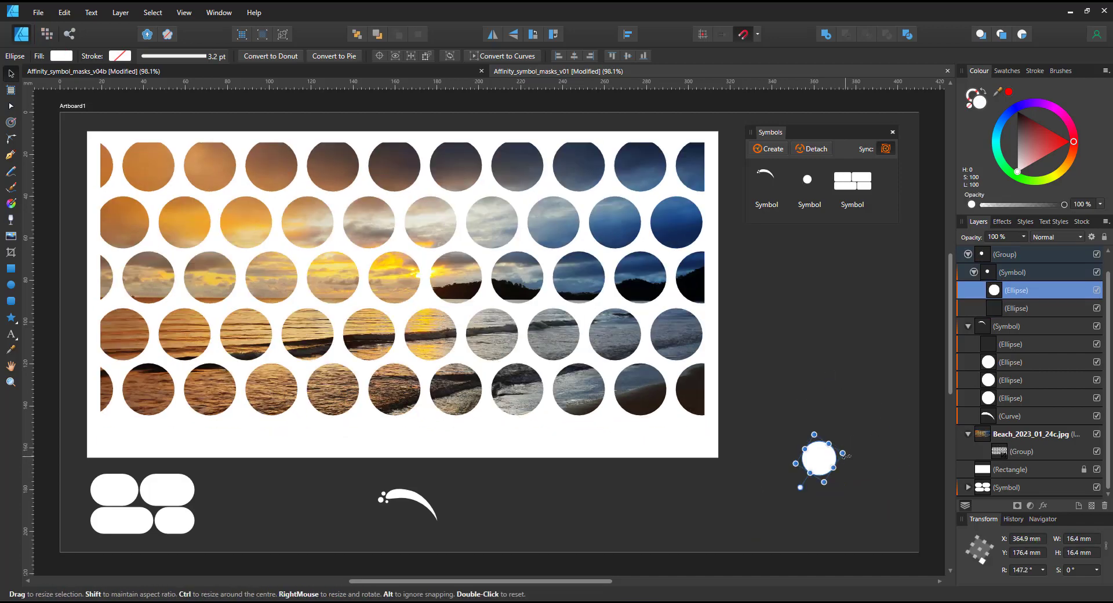
drag(844, 453, 836, 493)
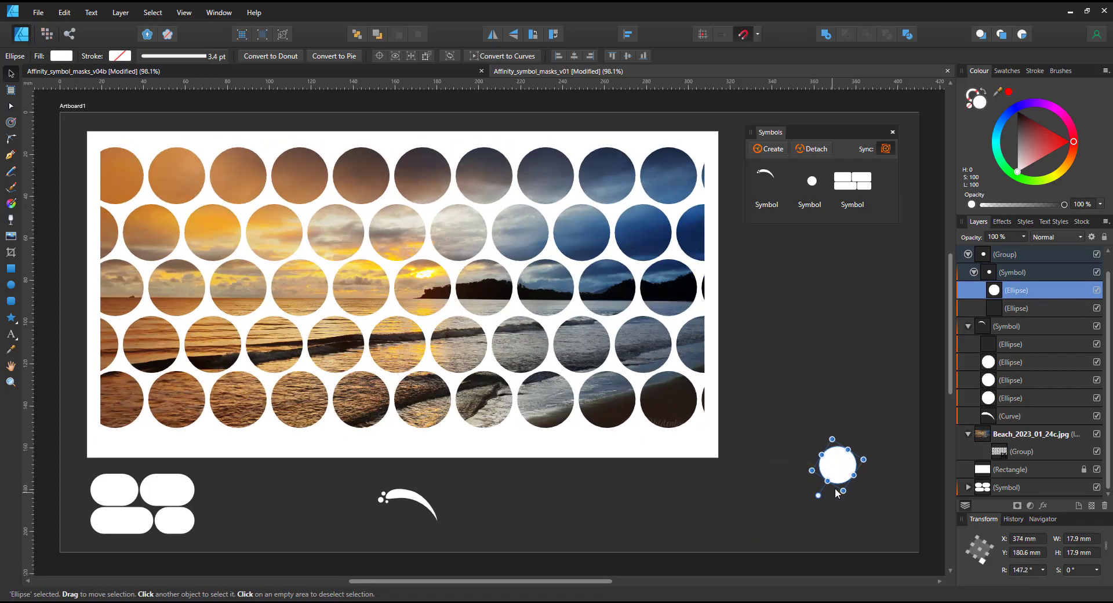
click(1023, 279)
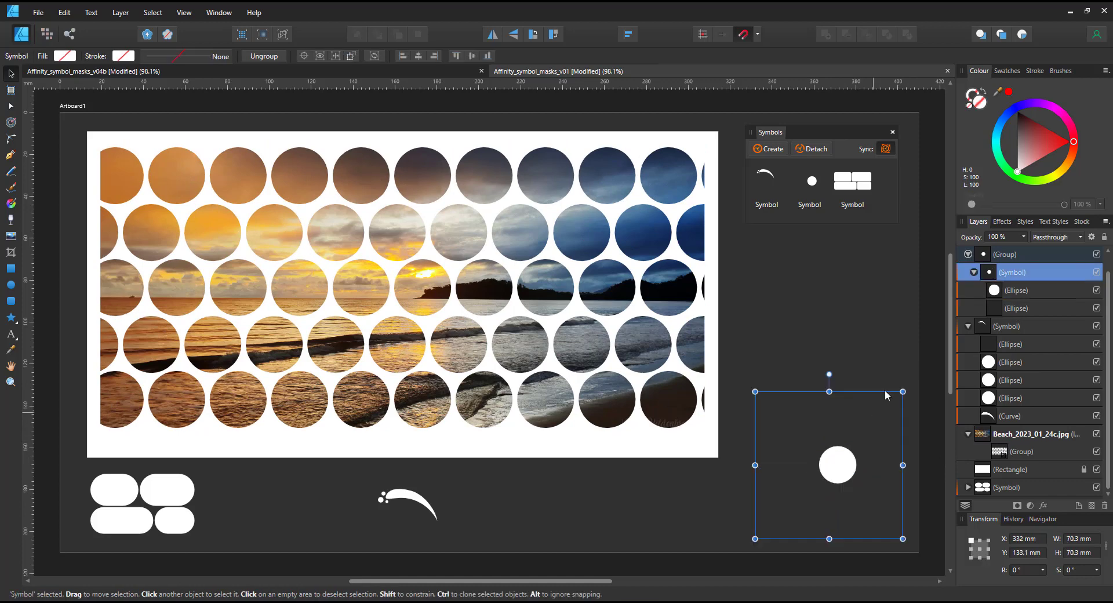
drag(819, 465, 673, 517)
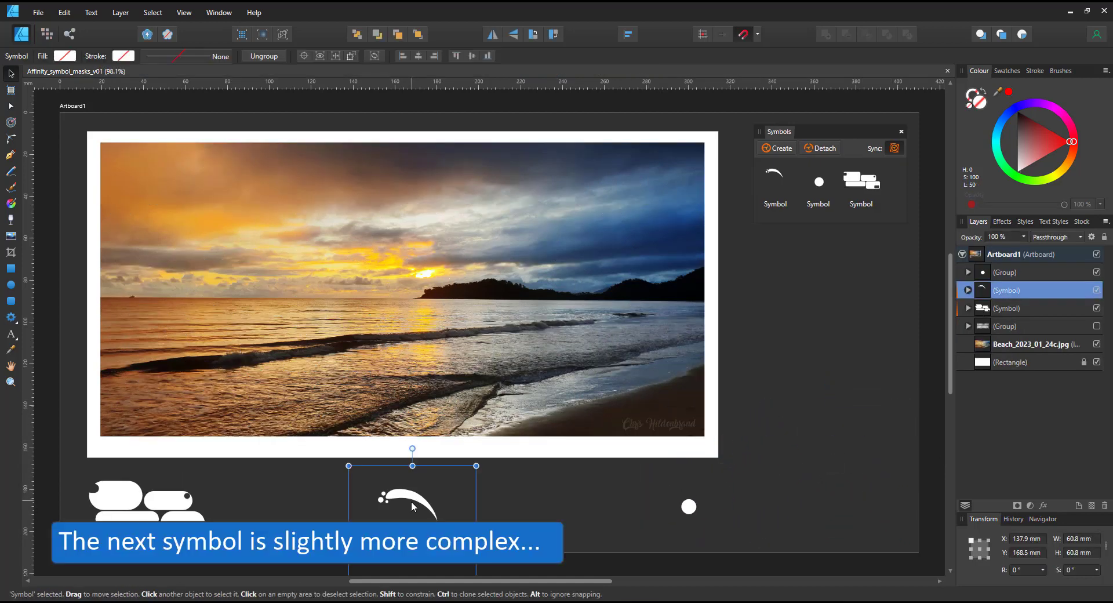
Step: Move the curved swoosh symbol to the lower-right side of the page and enlarge it to about 80.7 mm square
drag(412, 506, 829, 436)
drag(893, 396, 910, 381)
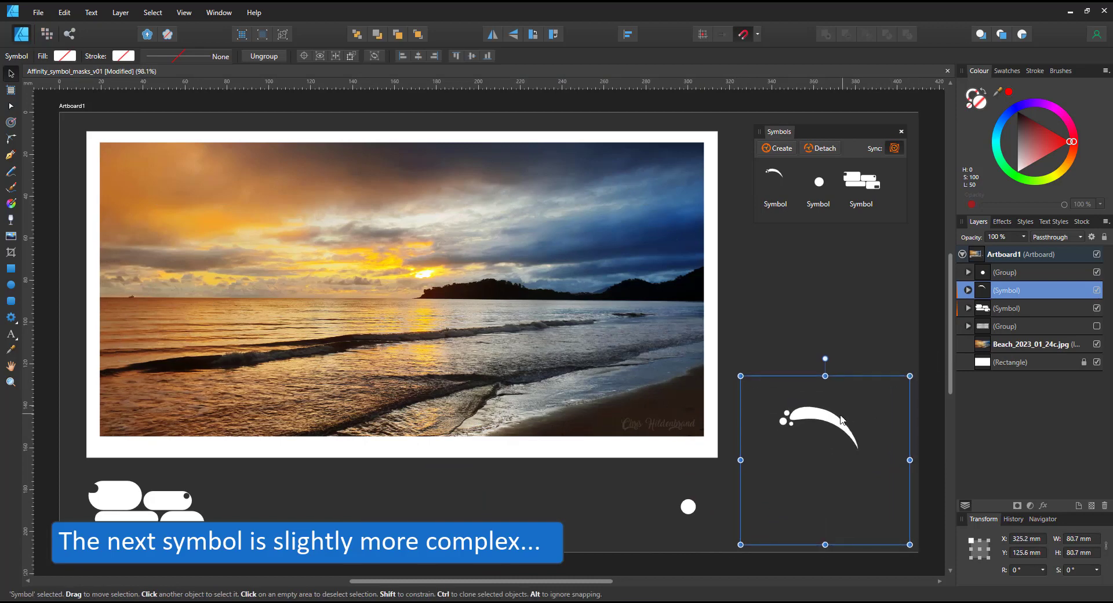
Step: Expand the curved swoosh symbol's layers and place another instance of it over the beach photo at about 264.3 mm square
click(968, 290)
click(1006, 308)
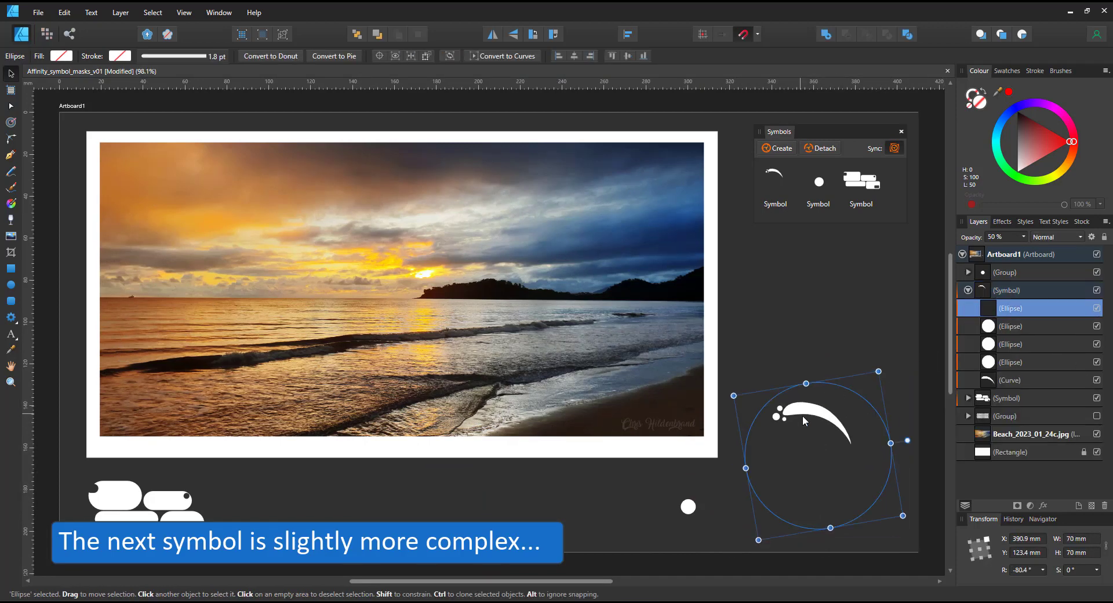
click(1004, 326)
click(1003, 344)
click(1002, 378)
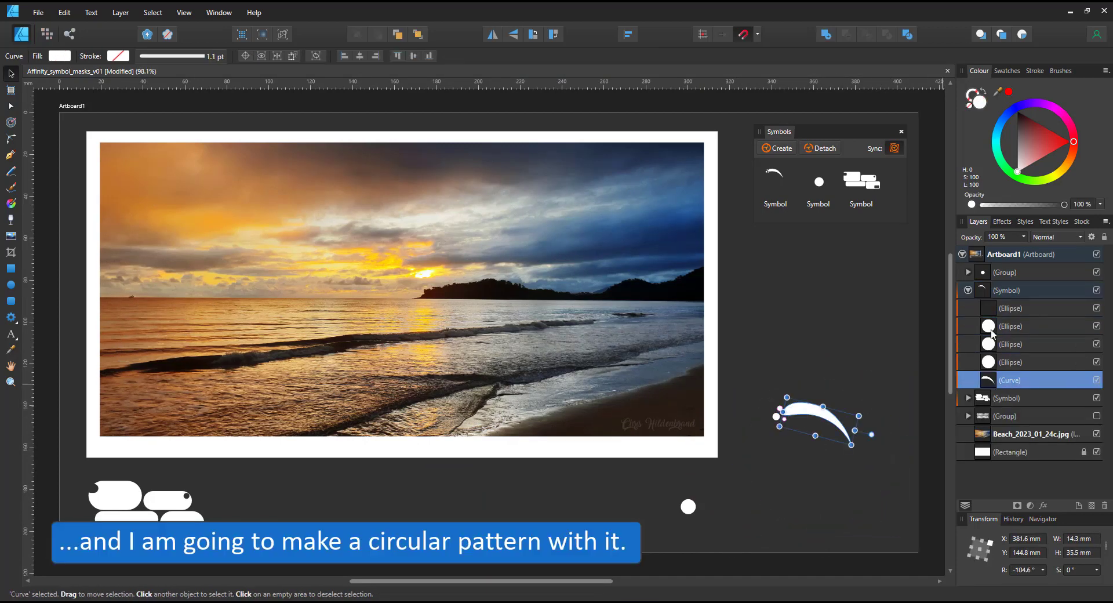
click(1006, 291)
drag(777, 188, 455, 337)
scroll(659, 204, down, 5)
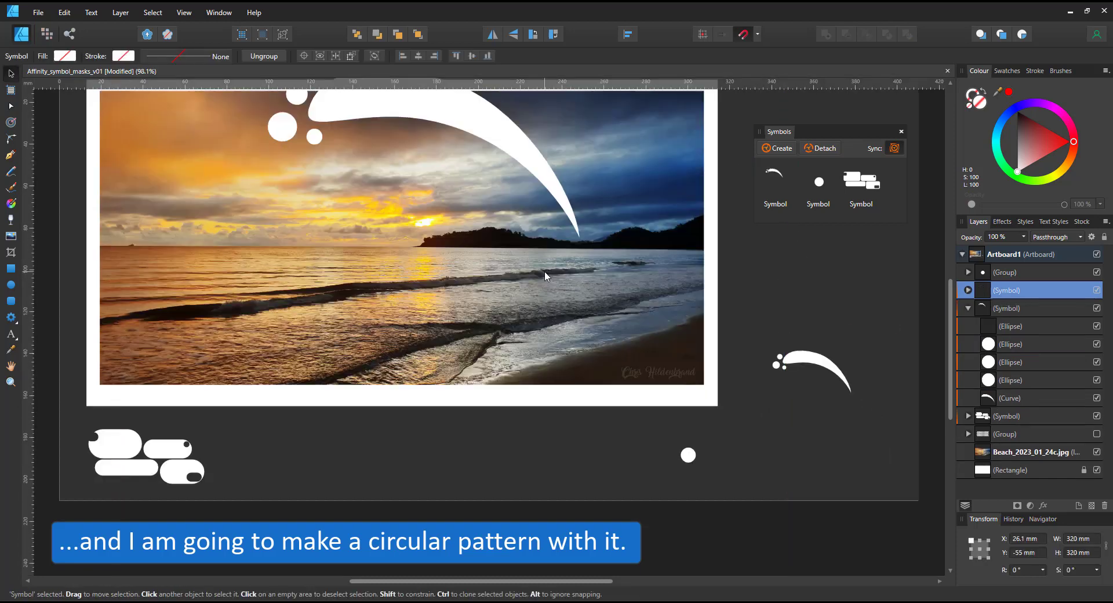
drag(687, 189, 657, 220)
drag(563, 306, 545, 289)
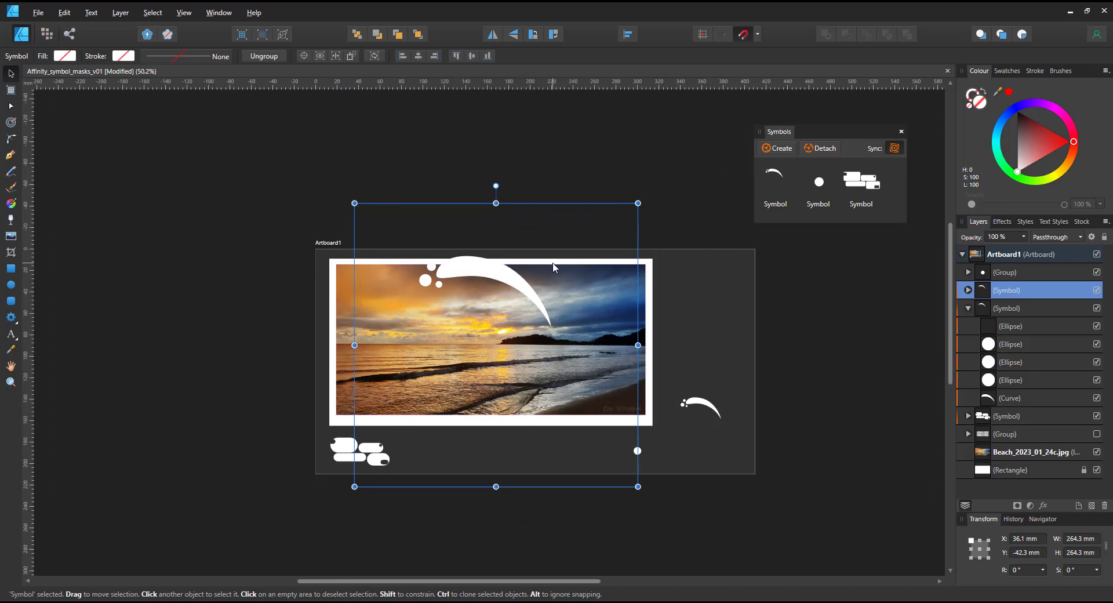
Step: Build a circular pattern of eight swoosh instances by power-duplicating with a 45° rotation between copies
key(ctrl+j)
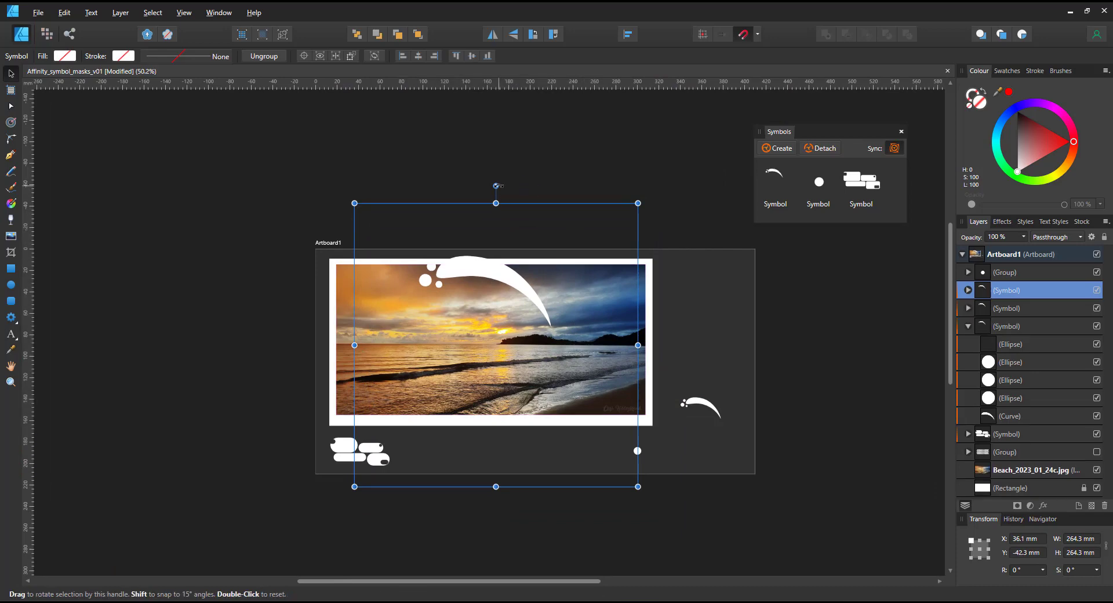
drag(495, 185, 375, 248)
key(ctrl+j)
key(ctrl+j)
key(ctrl+j)
key(ctrl+j)
key(ctrl+j)
key(ctrl+j)
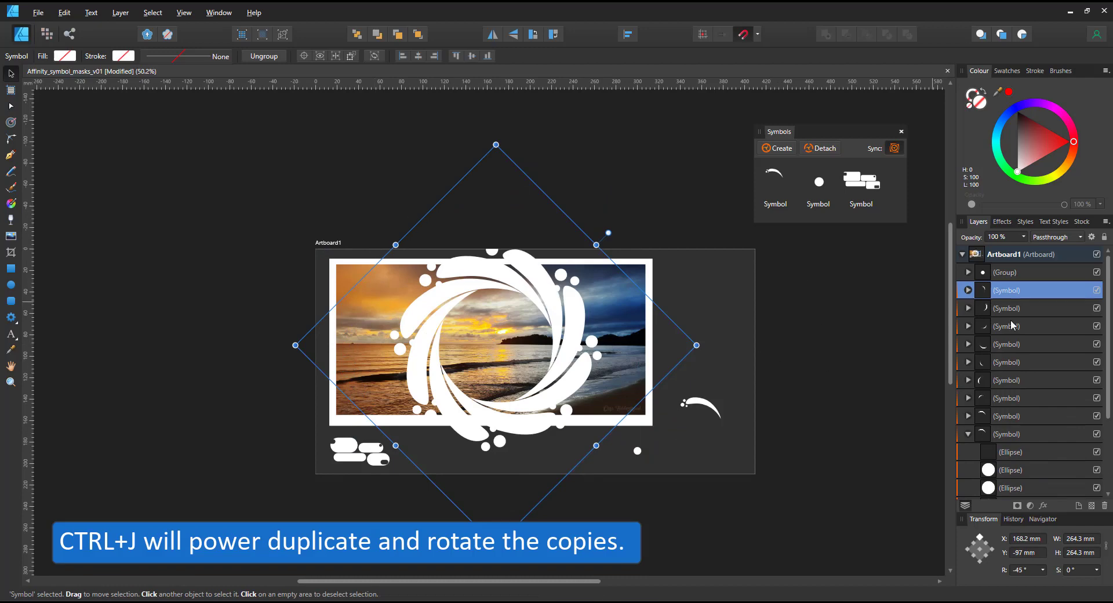
Step: Add two smaller concentric copies of the eight-swoosh ring, scaling the first copy to about 121.1 mm square about its centre
shift+click(1003, 422)
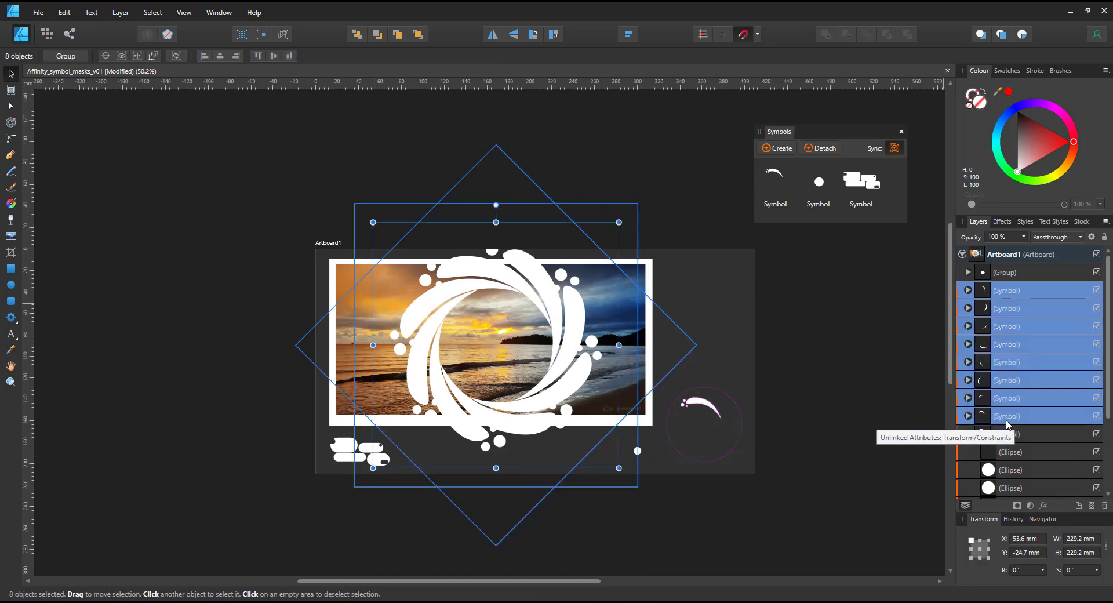
key(ctrl+j)
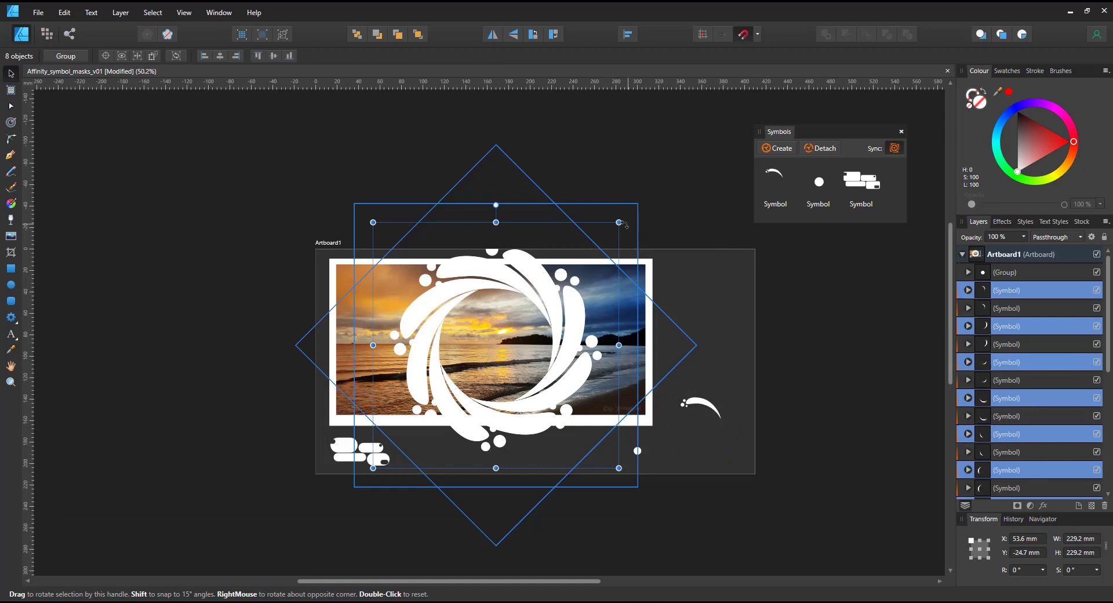
drag(618, 222, 537, 320)
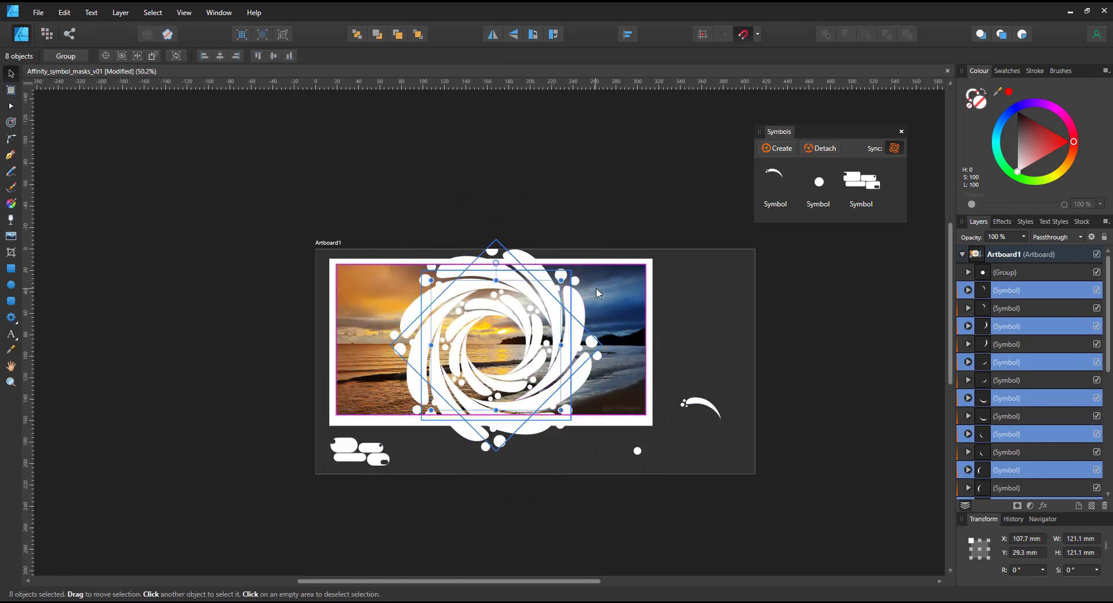
Step: Group all the swoosh instances in the three rings and apply the group to the beach photo with Mask to Below
click(985, 296)
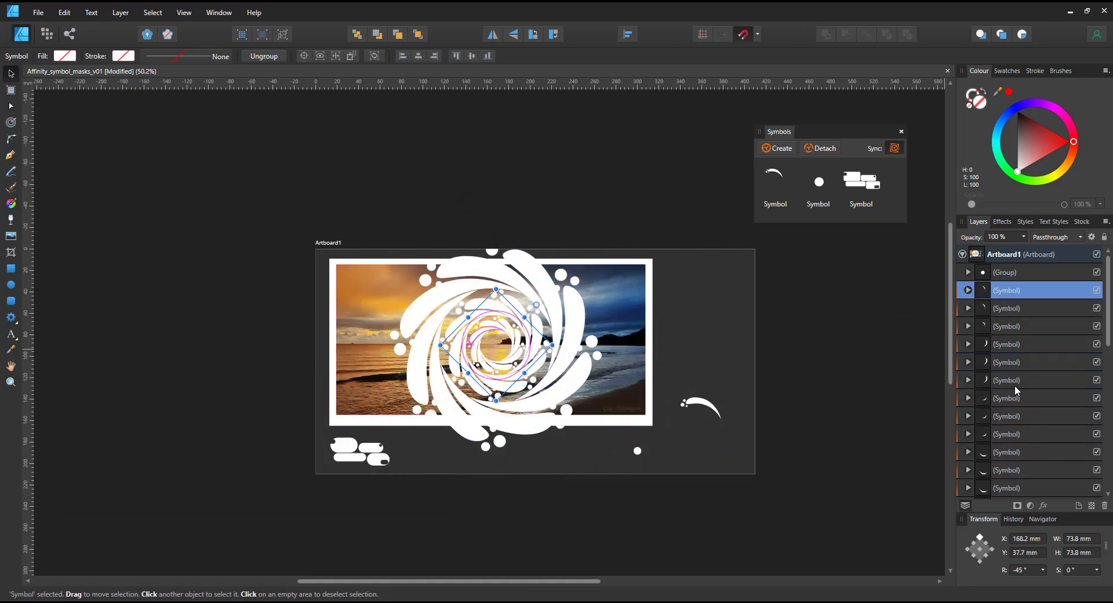
scroll(1024, 457, down, 5)
scroll(1026, 398, down, 2)
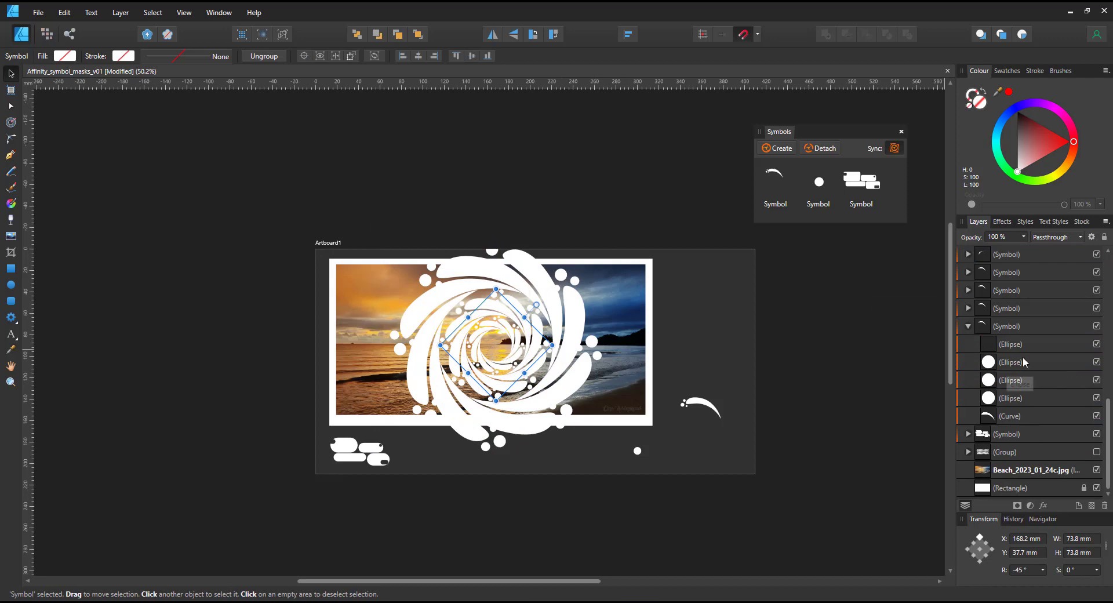
shift+click(1010, 309)
key(ctrl+g)
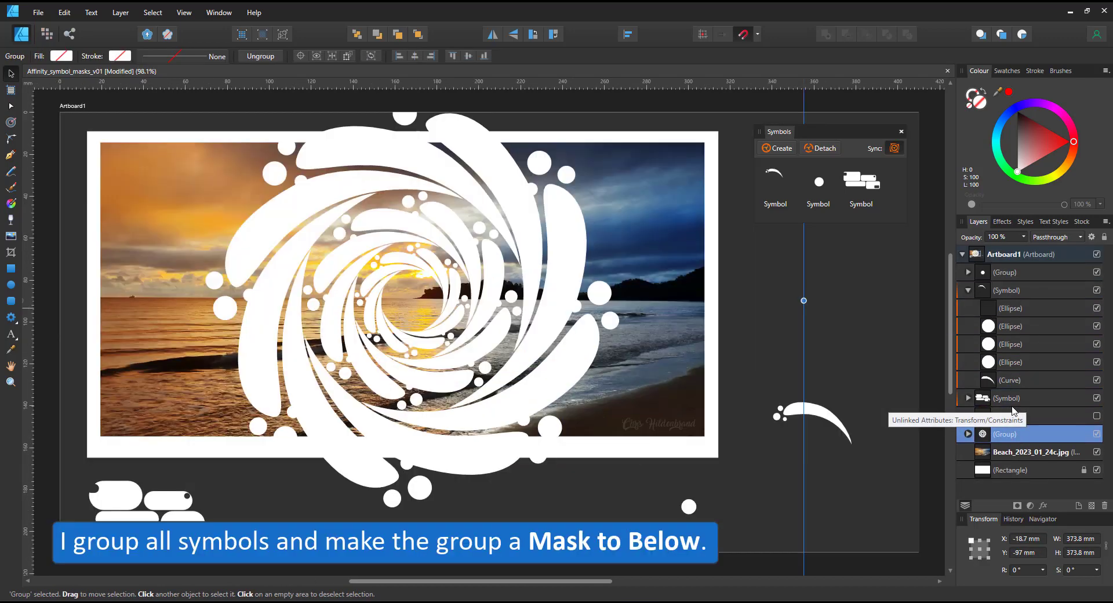
key(ctrl+0)
right_click(1013, 442)
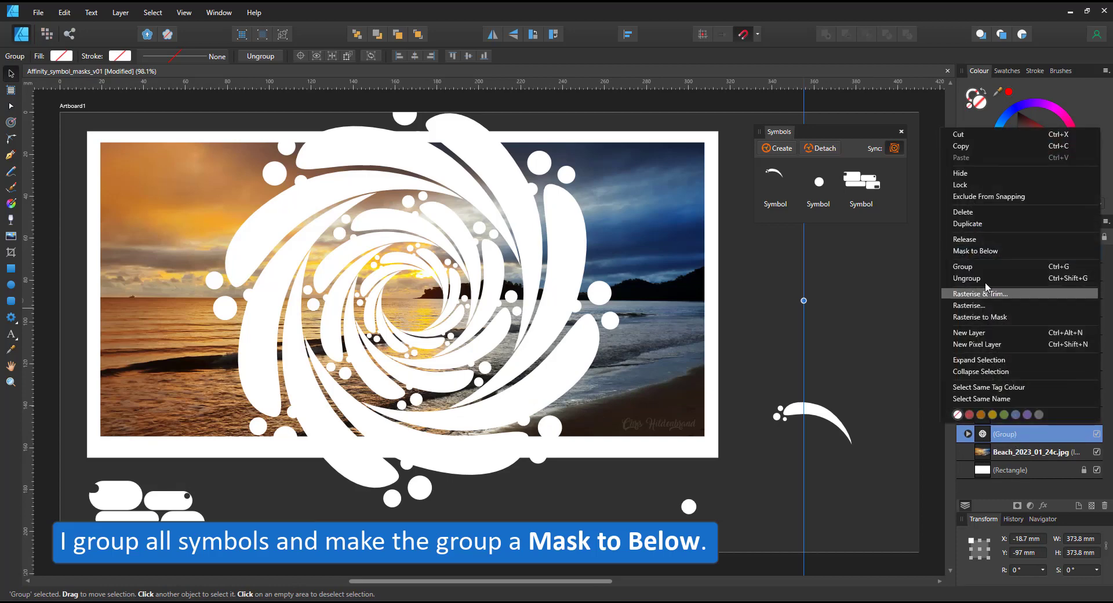
click(982, 252)
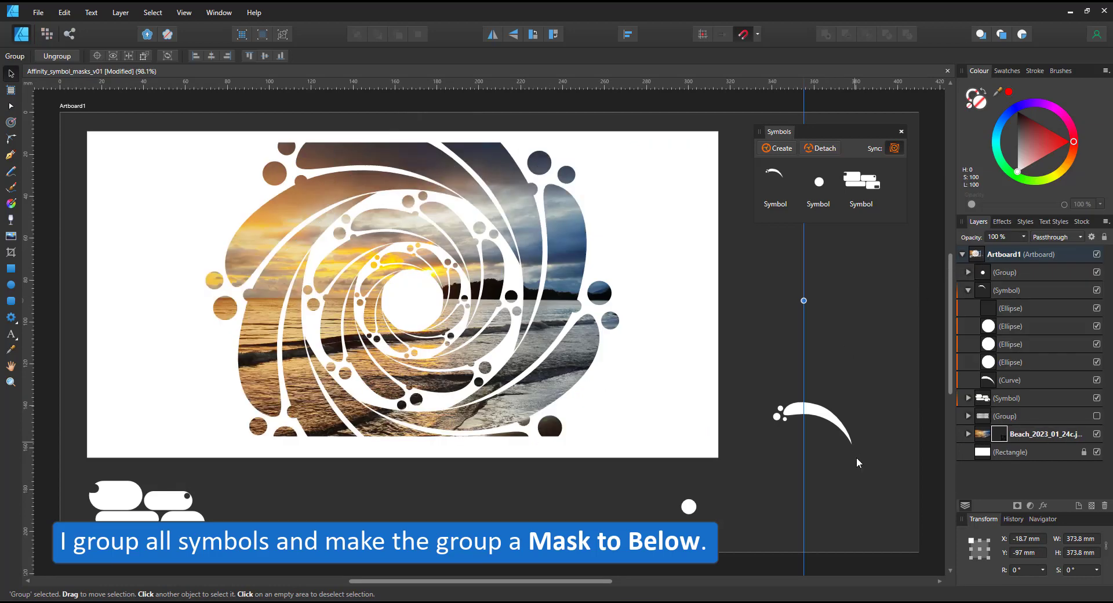
Step: Try rotating the three white circles and the curve together inside the controlling swoosh symbol
click(1013, 324)
shift+click(997, 382)
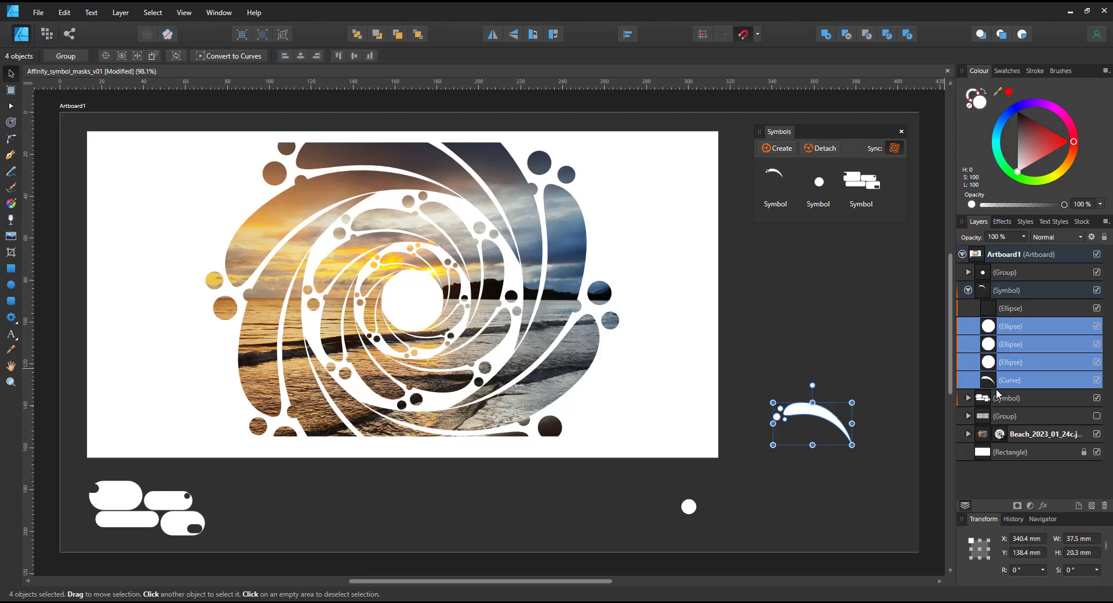
mouse_move(812, 384)
mouse_down()
mouse_move(839, 396)
mouse_move(849, 429)
mouse_move(834, 455)
mouse_move(816, 443)
mouse_move(840, 449)
mouse_move(851, 422)
mouse_move(812, 385)
mouse_up()
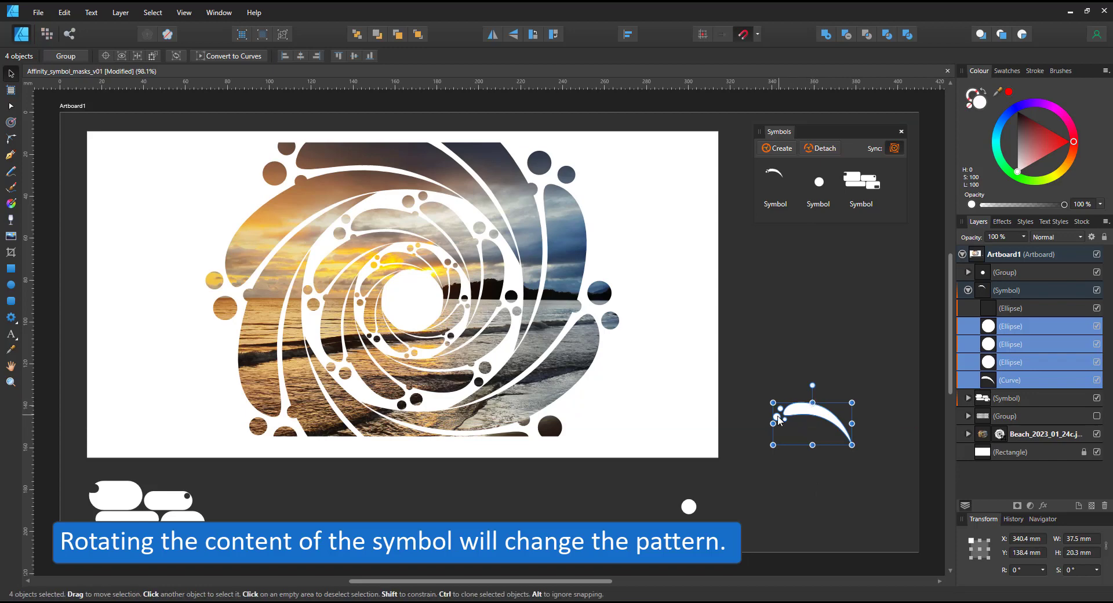
Step: Add a white circle of about 4.9 mm beneath the curve inside the swoosh symbol and hide the smallest original circle
click(1009, 340)
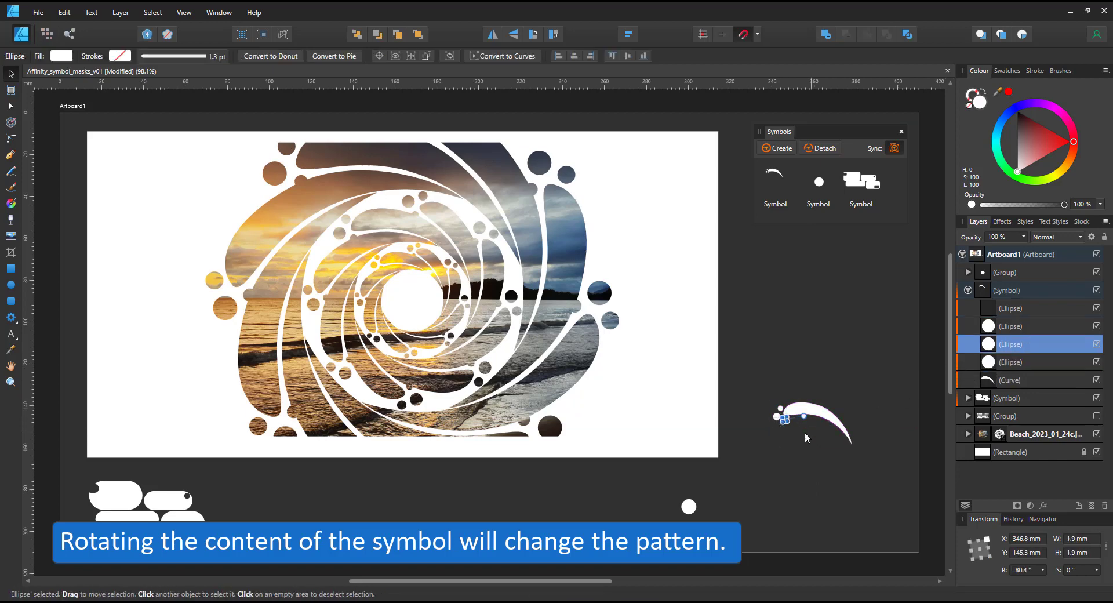
mouse_move(798, 430)
mouse_down()
mouse_move(804, 414)
mouse_move(817, 443)
mouse_move(802, 450)
mouse_move(808, 435)
mouse_move(802, 442)
mouse_move(825, 459)
mouse_up()
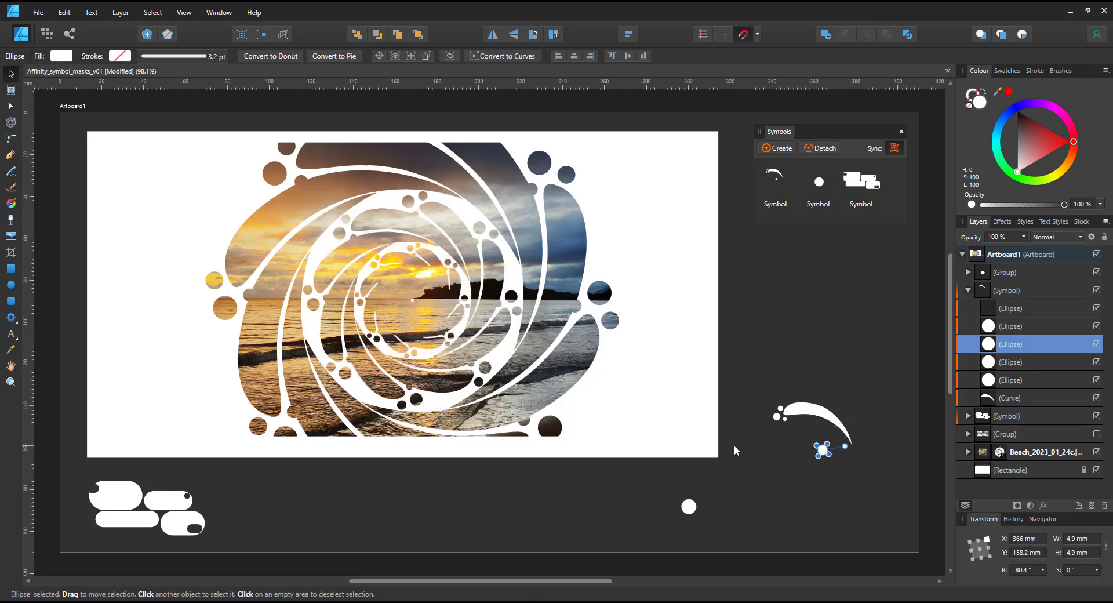
click(777, 415)
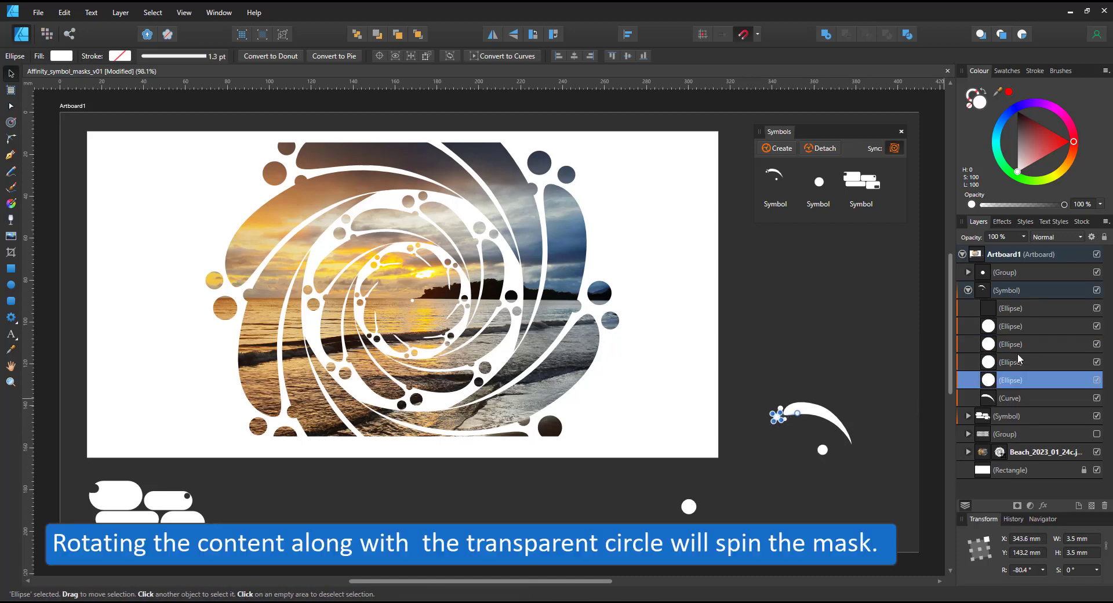
click(1093, 359)
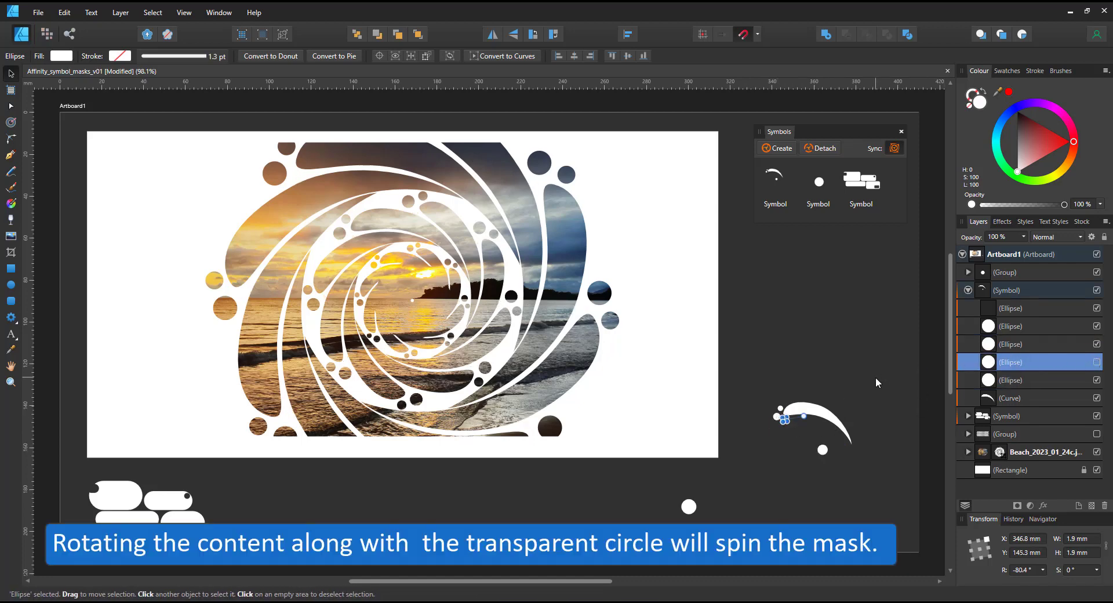
Step: Try rotating the whole swoosh symbol, undo it, and select all its contents including the transparent circle
click(1018, 294)
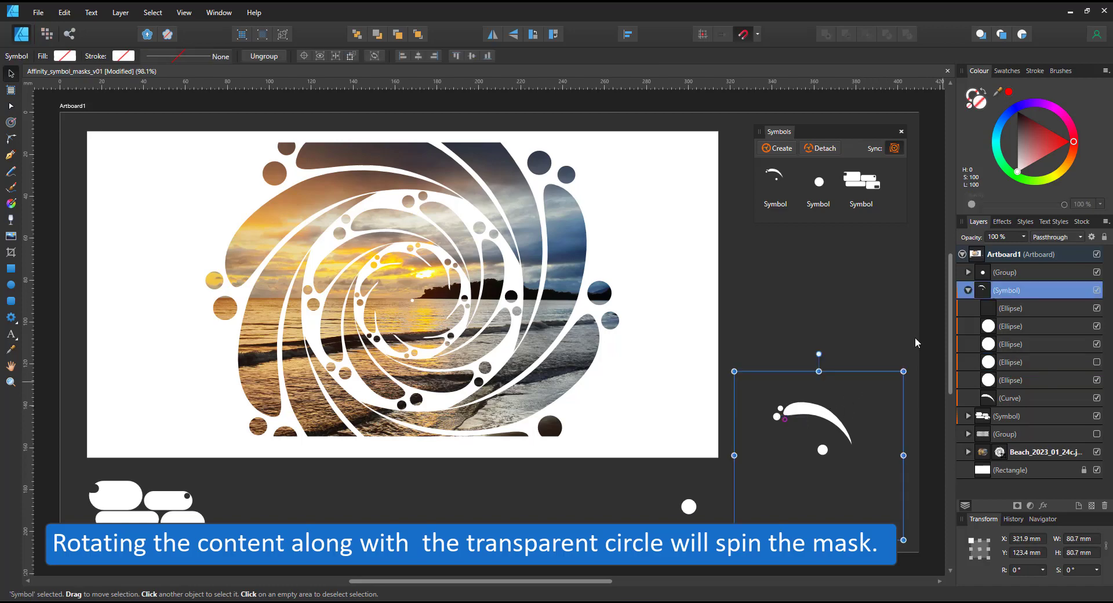
mouse_move(818, 354)
mouse_down()
mouse_move(867, 366)
mouse_move(808, 366)
mouse_up()
key(ctrl+z)
click(1011, 311)
shift+click(1012, 398)
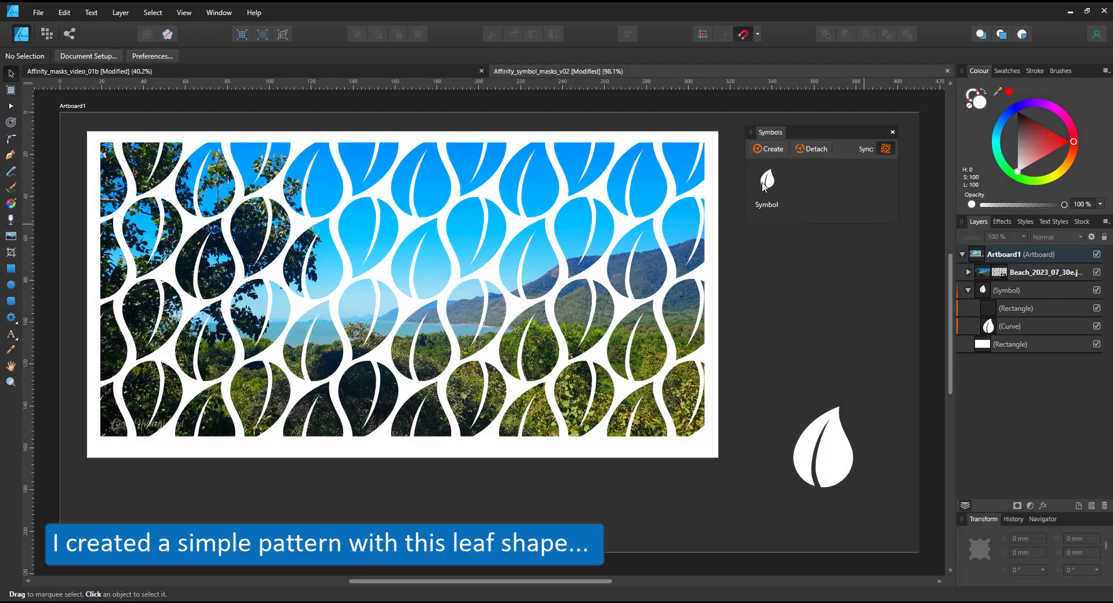
Step: Inspect the leaf symbol's parts and the photo's mask group, and try rotating the leaf curve to about 107.9°
click(1013, 306)
click(994, 324)
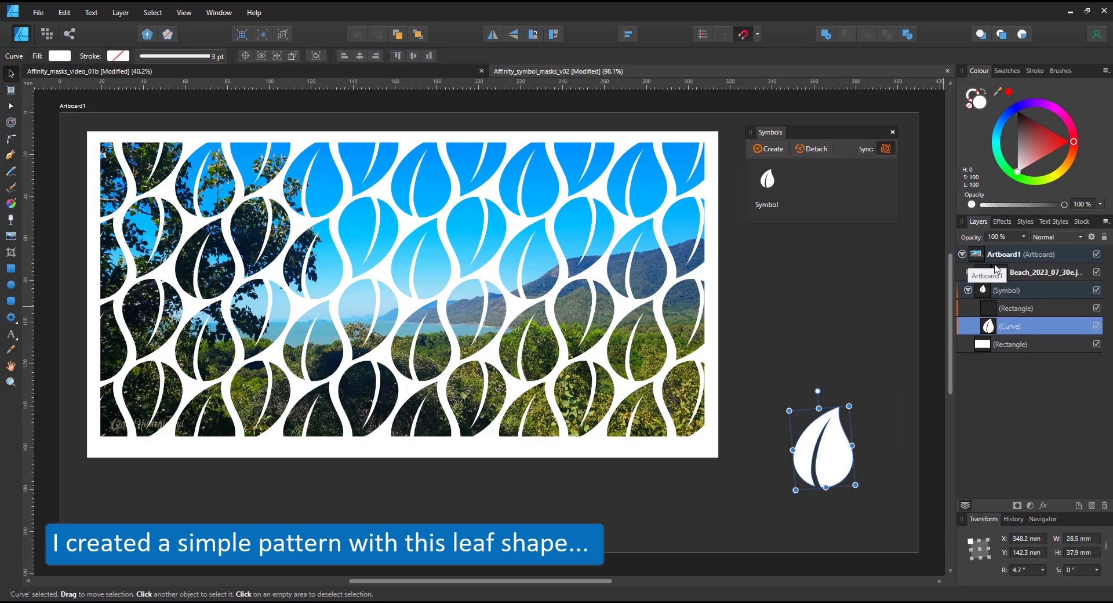
drag(997, 278, 991, 292)
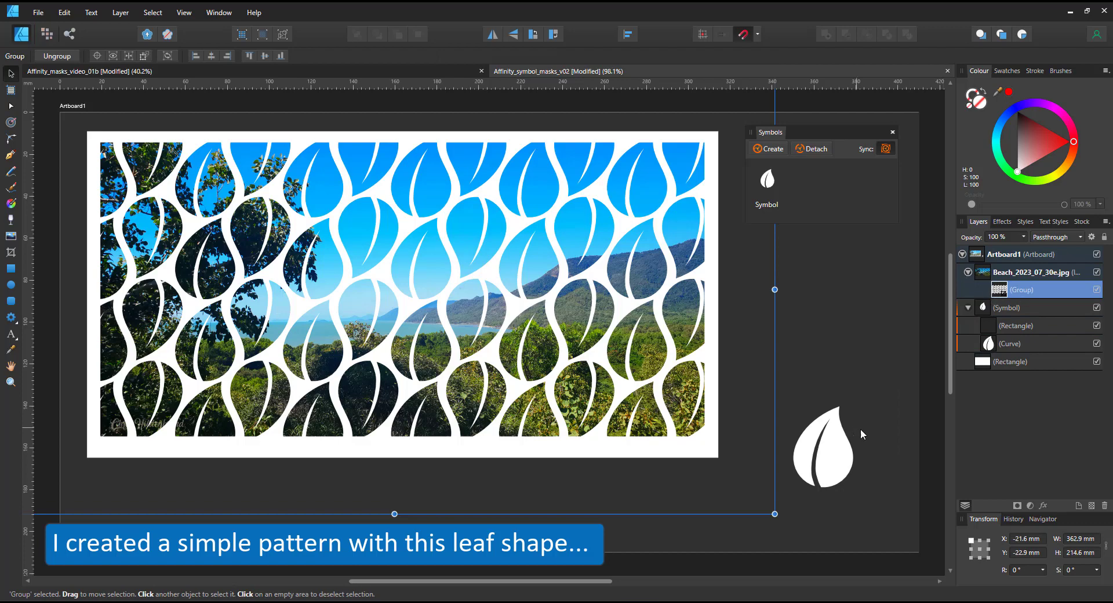
click(1007, 345)
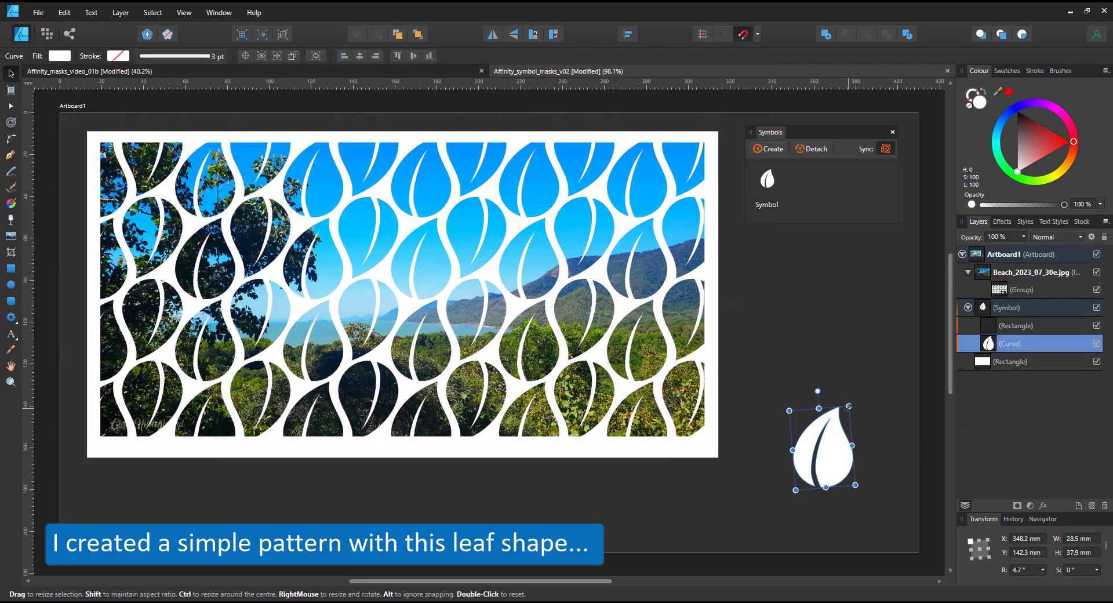
drag(848, 407, 789, 460)
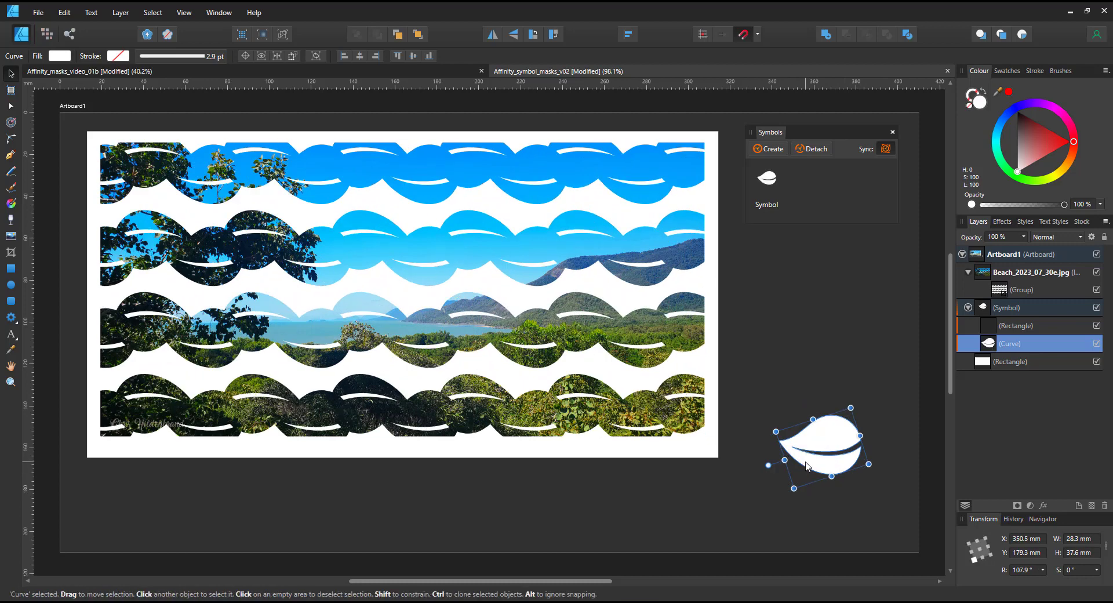
key(ctrl+z)
Step: Draw a white circle about 6.5 mm in diameter inside the leaf symbol, beside the leaf's upper-left edge
click(10, 285)
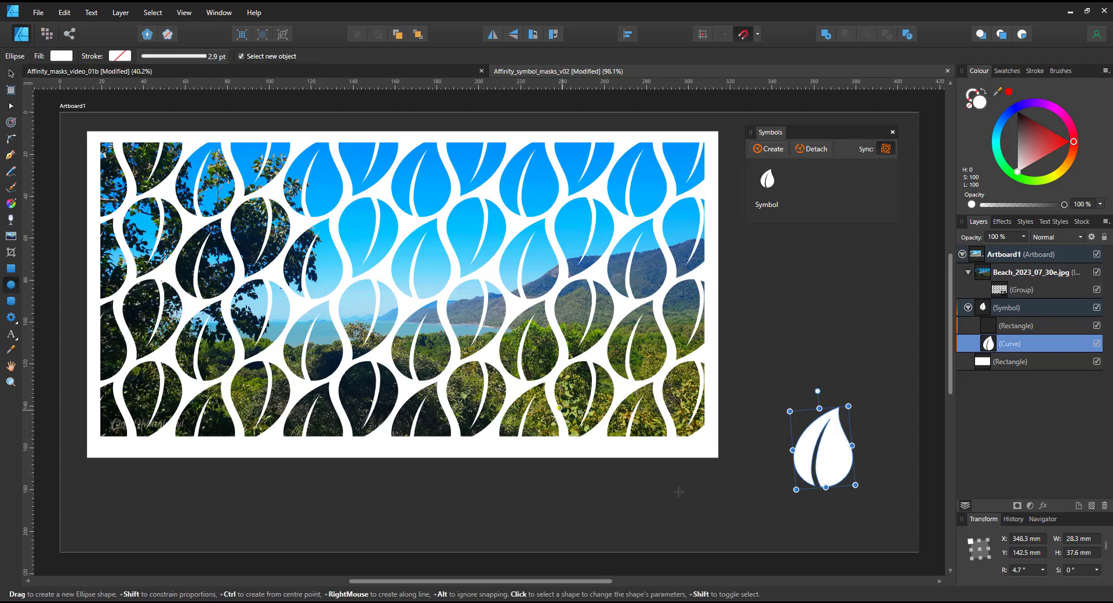
drag(794, 408, 810, 416)
key(v)
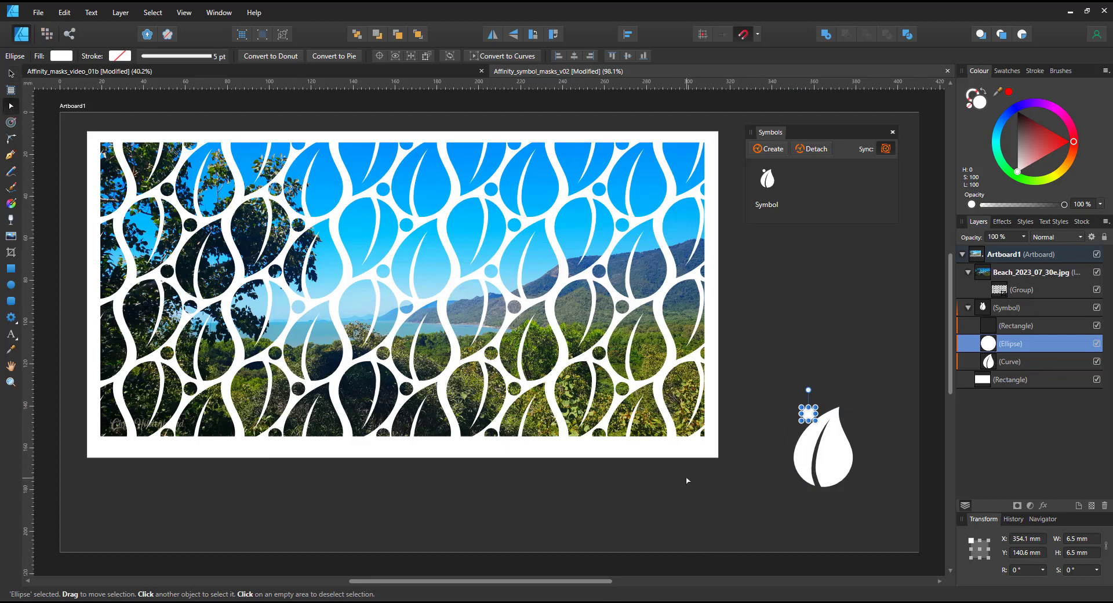
Step: Reshape the leaf curve with added nodes, pulling its segments inward to cut notches into both side edges
double_click(847, 442)
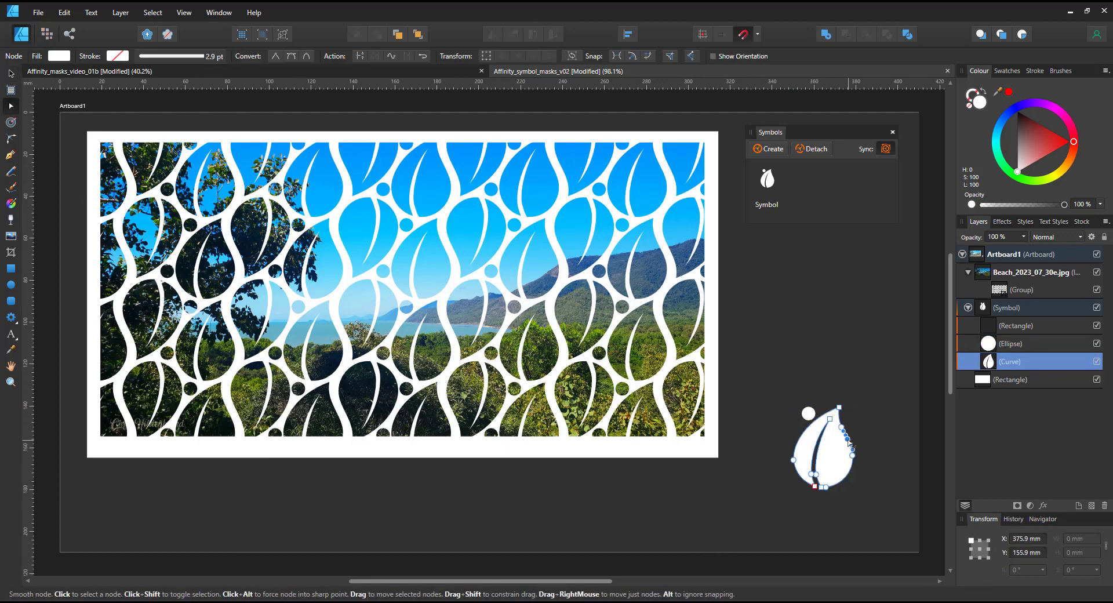
drag(801, 440, 823, 408)
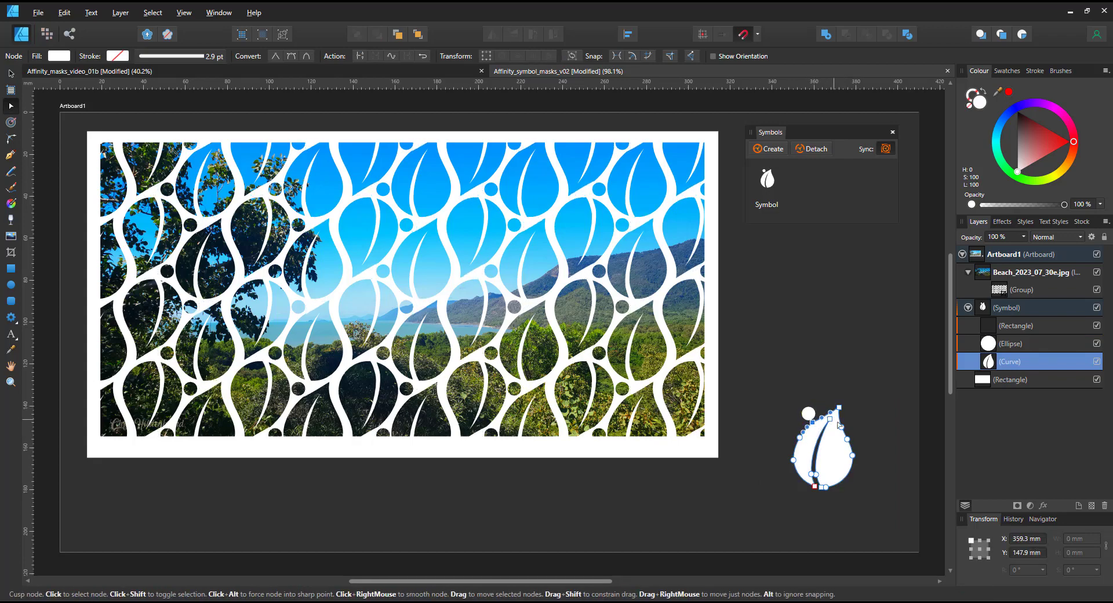
scroll(850, 384, up, 2)
drag(791, 430, 775, 434)
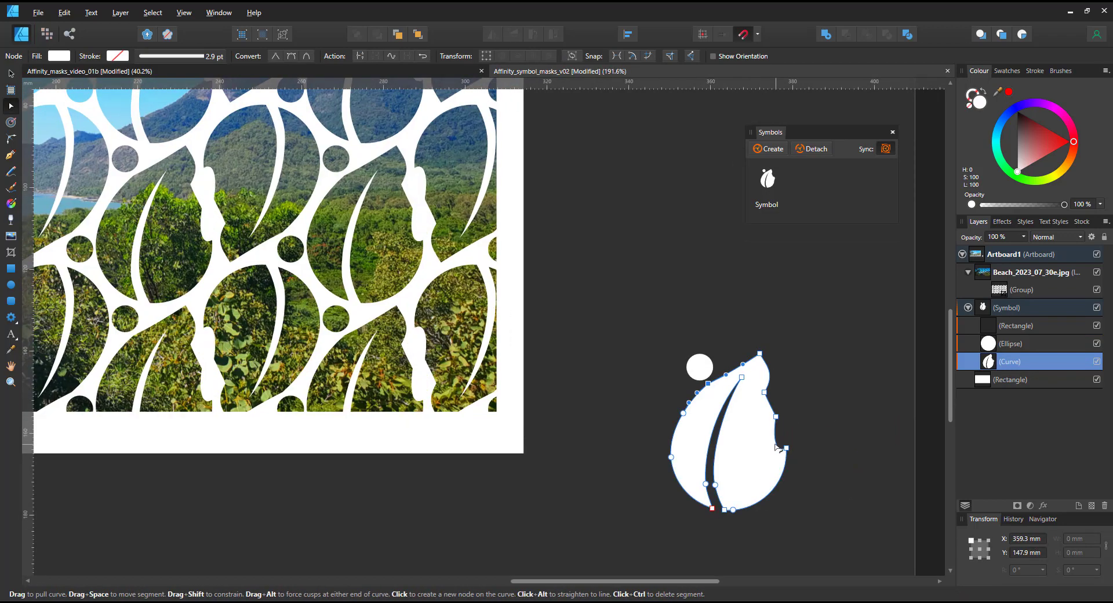
drag(732, 370, 702, 410)
key(ctrl+z)
click(737, 368)
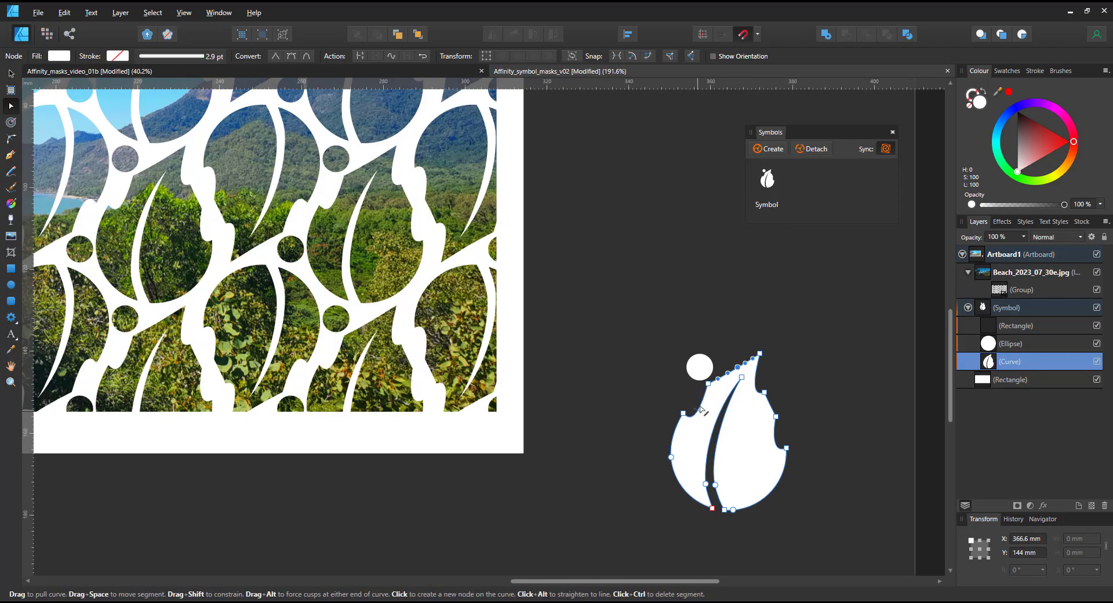
click(624, 460)
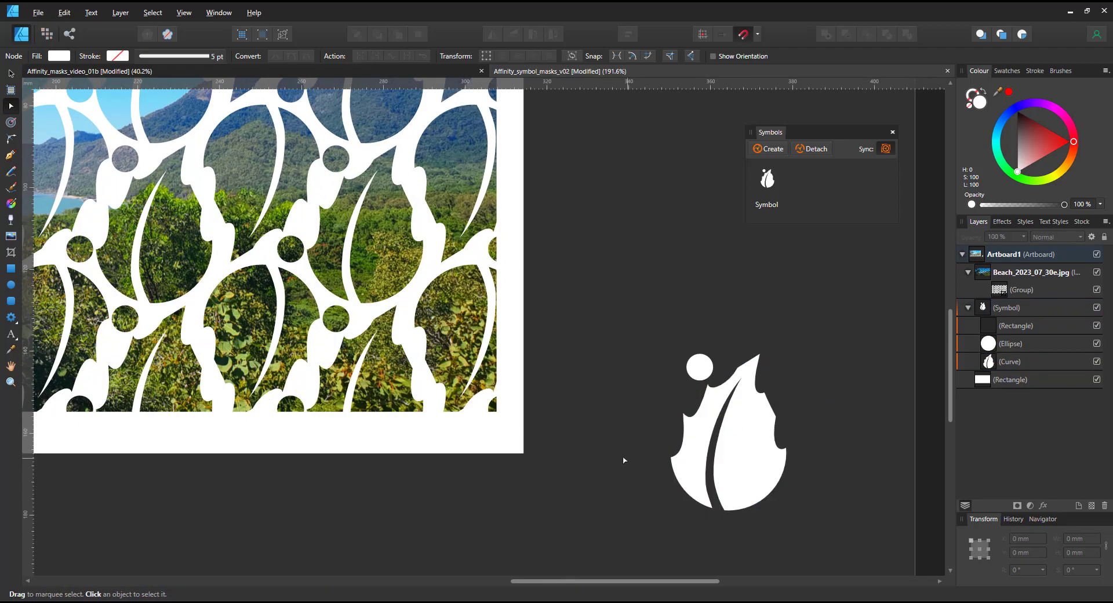
Step: Hide the small circle inside the leaf symbol
key(ctrl+0)
click(1078, 343)
click(1096, 343)
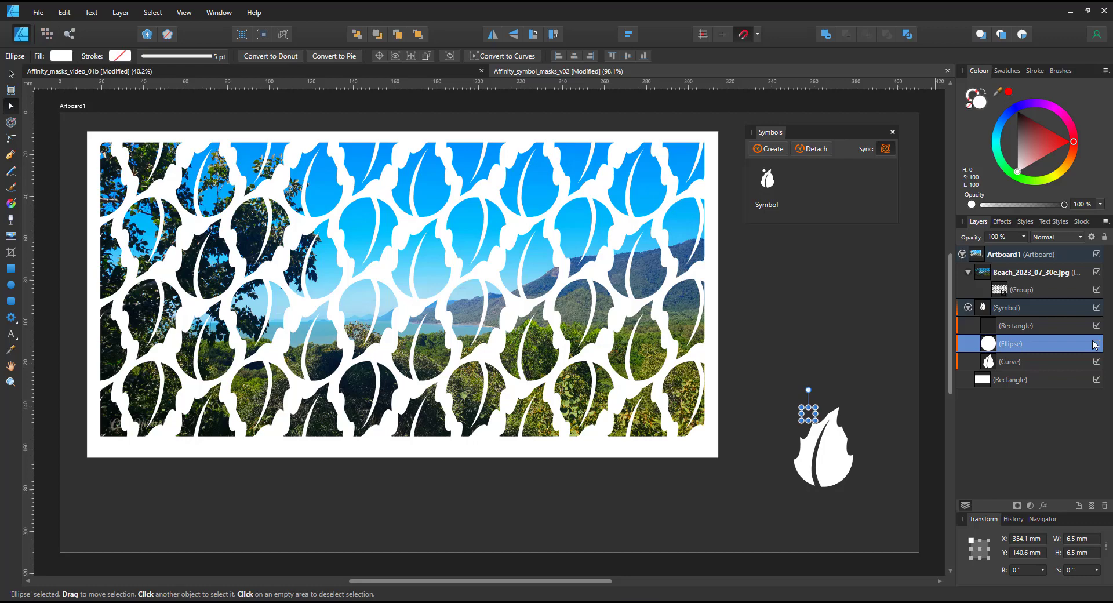
Step: Rotate the notched leaf curve slightly clockwise inside the controlling symbol and deselect it
click(1012, 361)
drag(825, 398, 833, 401)
key(a)
click(827, 515)
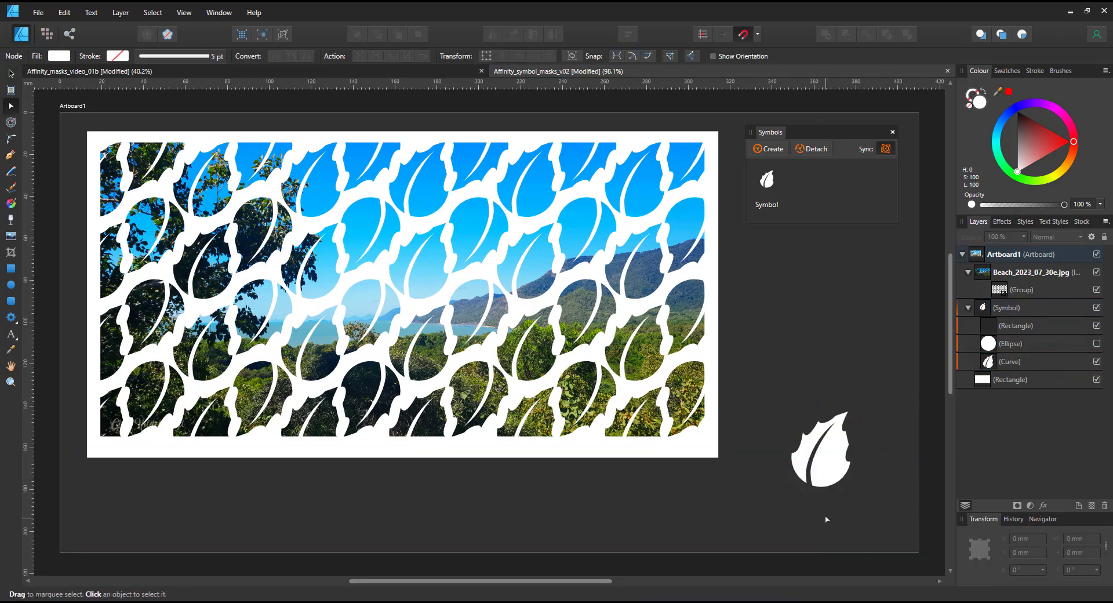
Step: Stretch the lower tip of the symbol's leaf curve into a stem and bend its end outward with an extra node
scroll(828, 469, up, 4)
double_click(794, 515)
drag(789, 514, 799, 544)
double_click(797, 542)
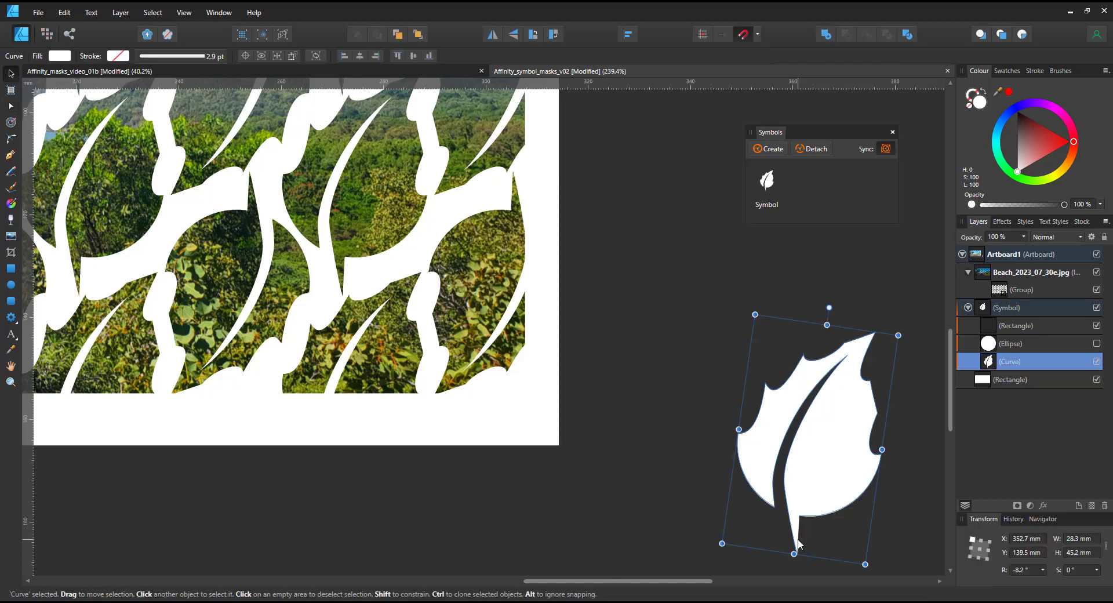
double_click(797, 542)
mouse_move(799, 553)
mouse_down()
mouse_move(815, 553)
mouse_move(798, 539)
mouse_move(825, 564)
mouse_move(809, 546)
mouse_up()
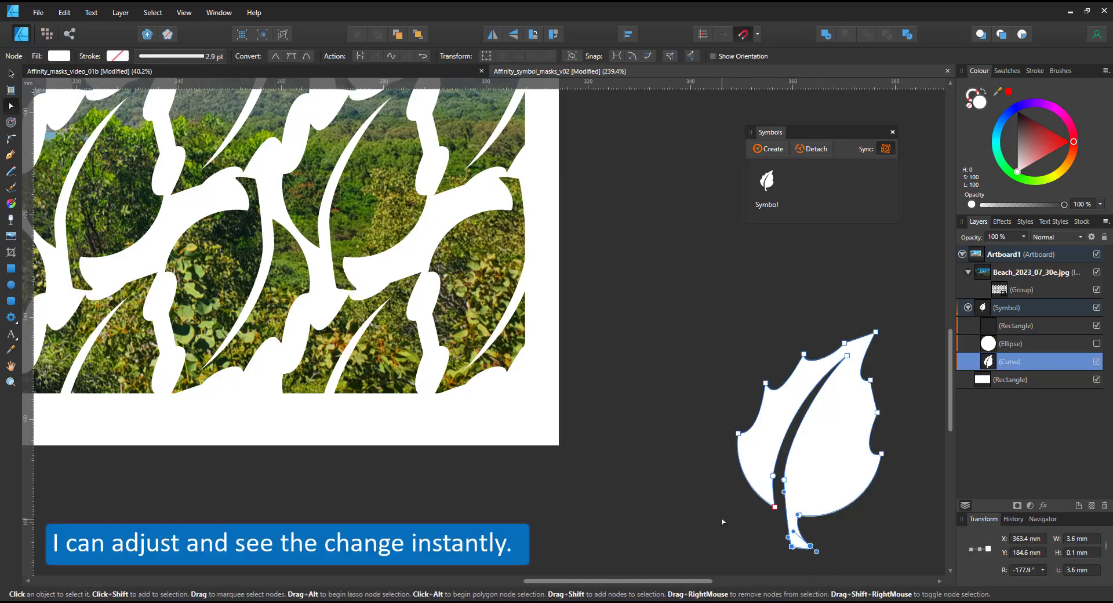
Step: Cut a notch into the leaf's lower right edge and pull its right and left corner nodes outward, leaving the leaf deselected
click(862, 490)
drag(873, 476, 841, 486)
drag(881, 453, 893, 464)
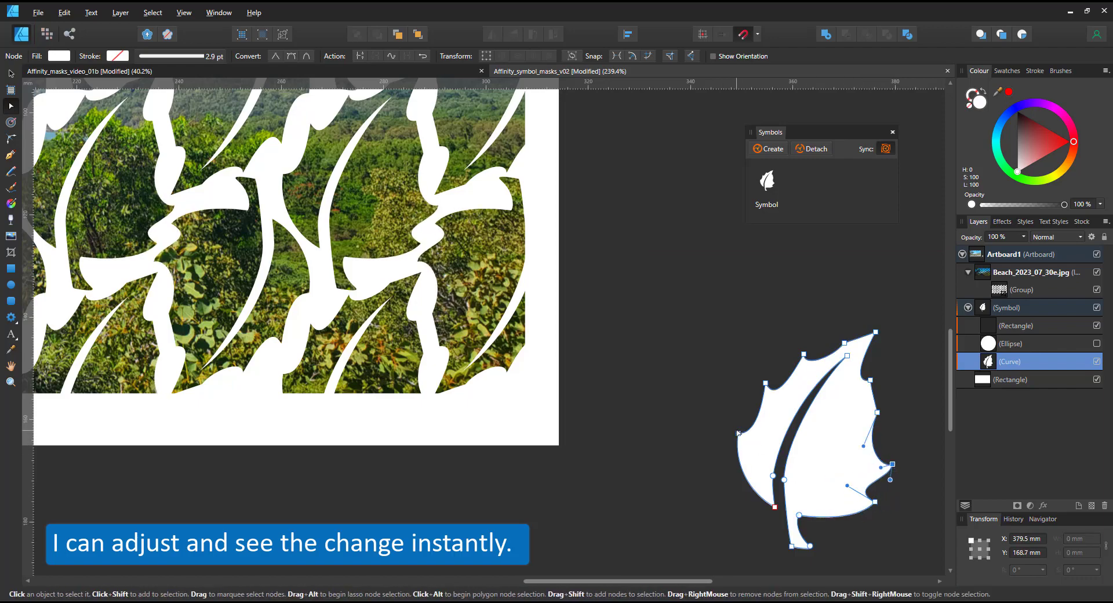
drag(738, 433, 725, 423)
key(ctrl+0)
click(660, 523)
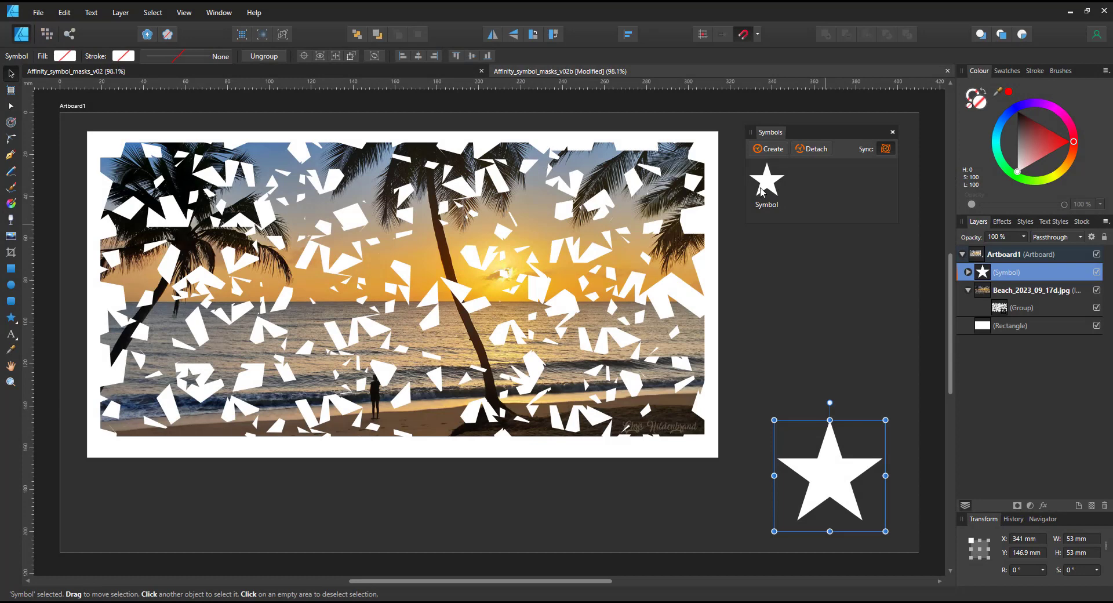
Step: Release the star group from masking the Beach_2023_09_17d.jpg photo, and mask the photo with that group again
click(993, 312)
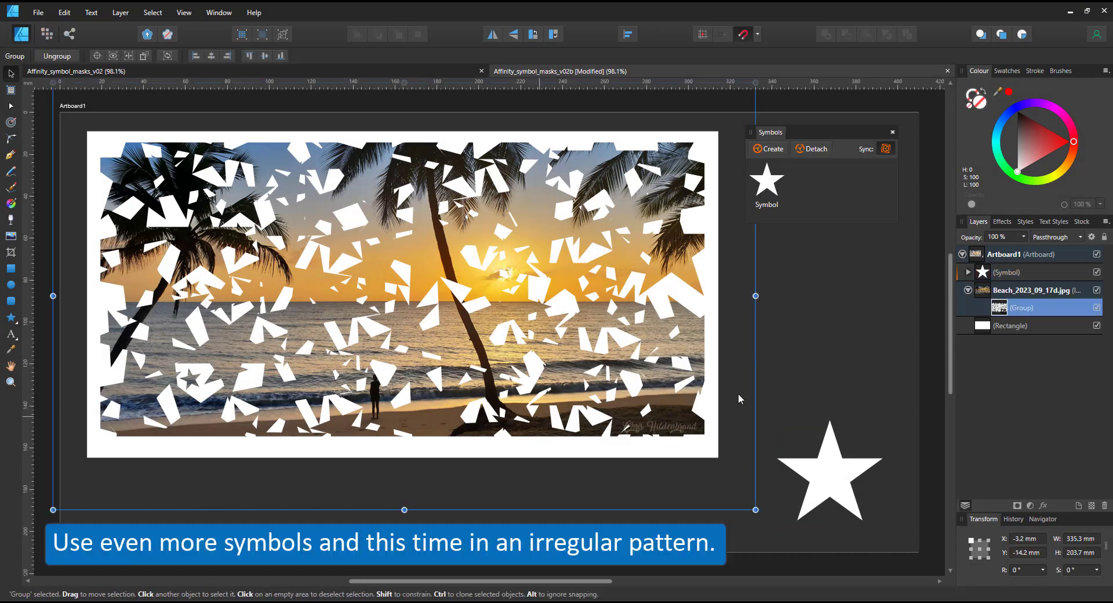
right_click(998, 312)
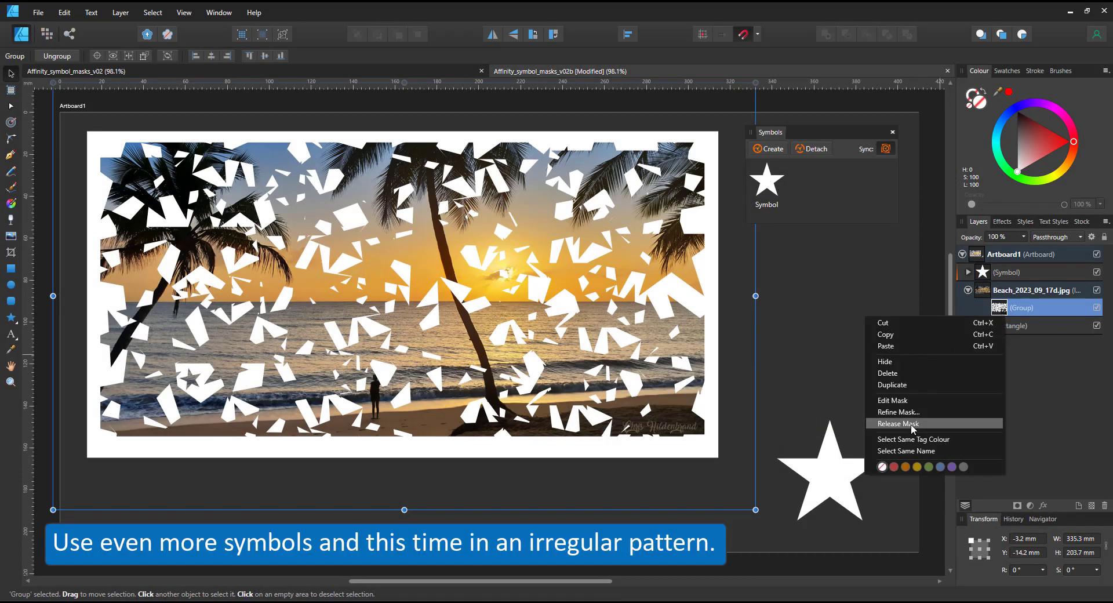
click(913, 428)
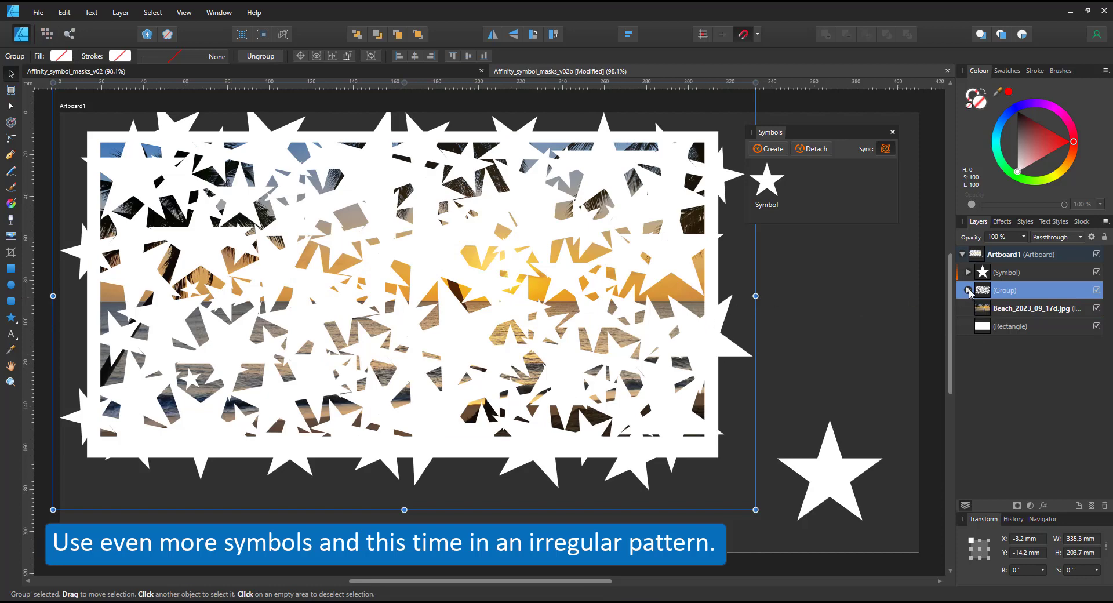
click(968, 290)
click(968, 290)
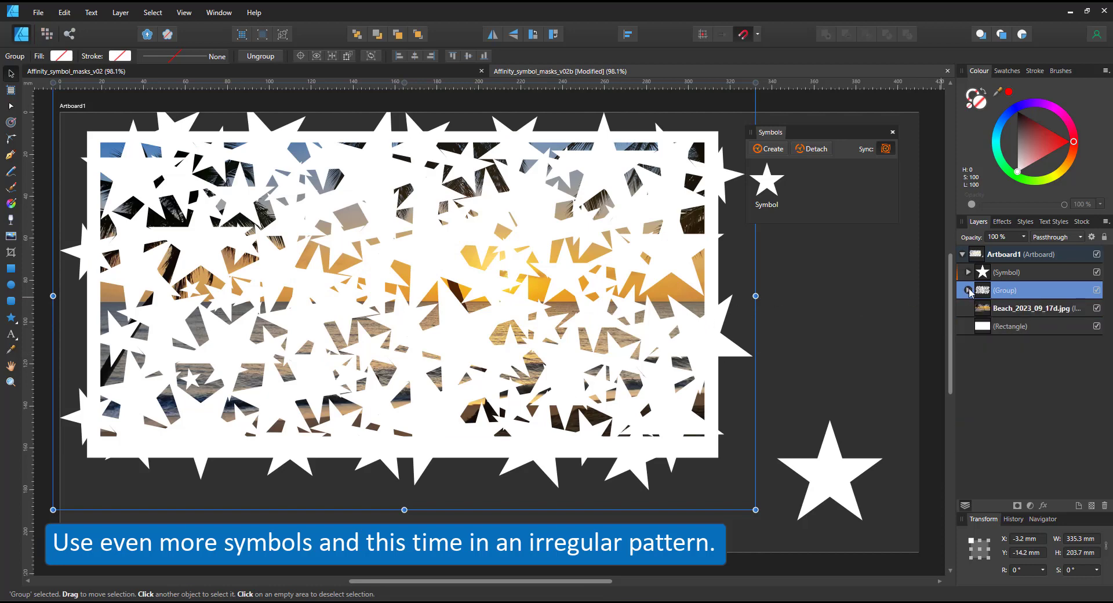
right_click(1005, 296)
click(984, 423)
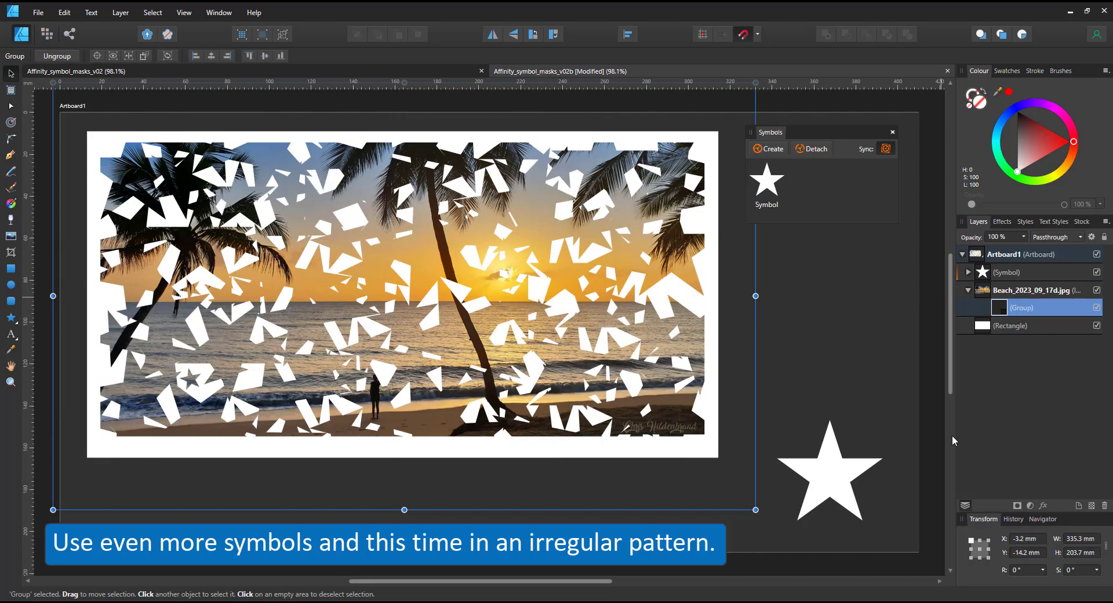
Step: Set the star inside the controlling symbol to an inner radius of 52% and 12 points
click(847, 488)
key(a)
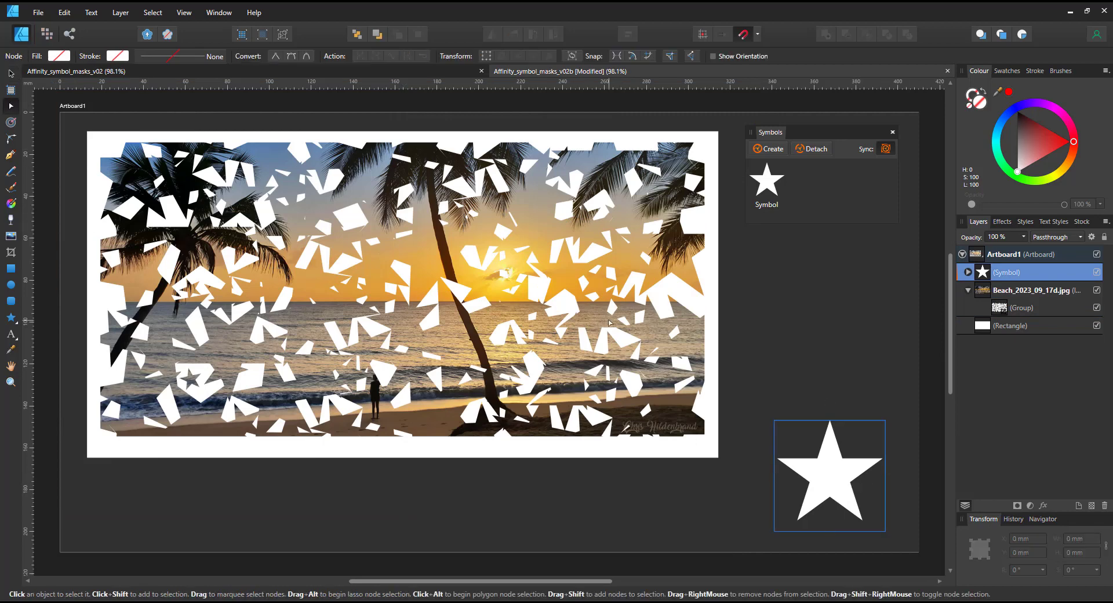
click(968, 272)
click(1002, 290)
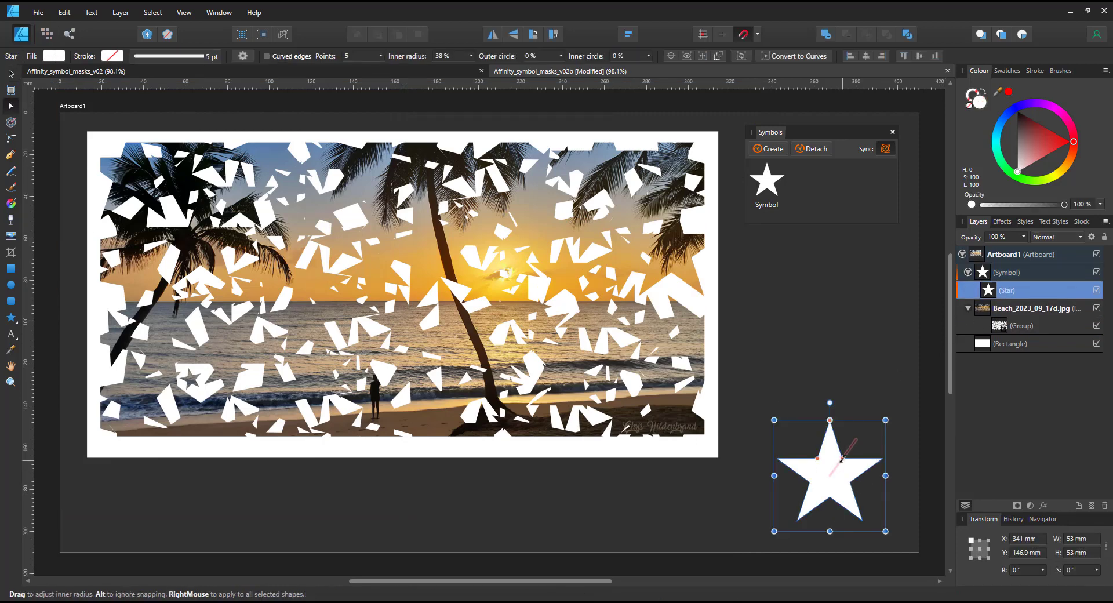
drag(847, 449, 847, 452)
click(361, 56)
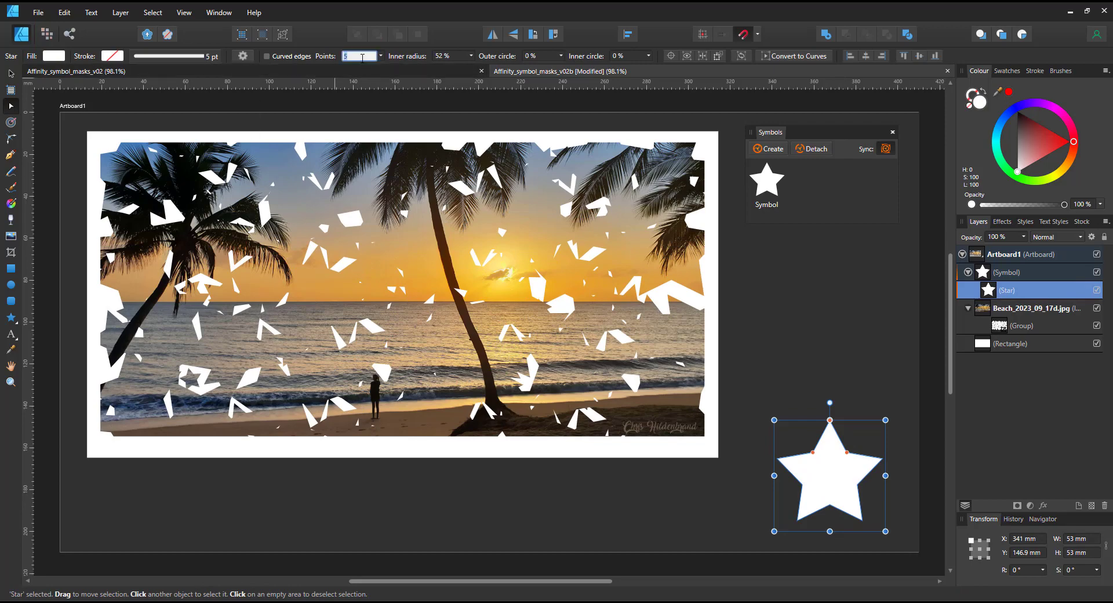
text(12)
key(Return)
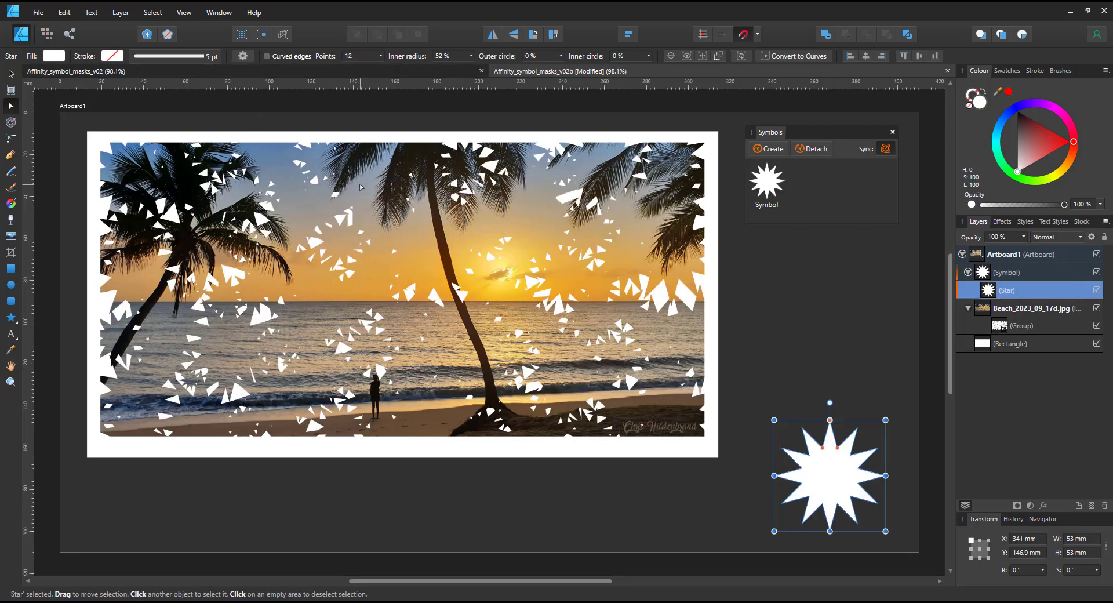
Step: Enlarge the star to about 63.3 mm while rotating it to about -7.5°, and set its opacity to 70%
drag(828, 401, 772, 401)
key(5)
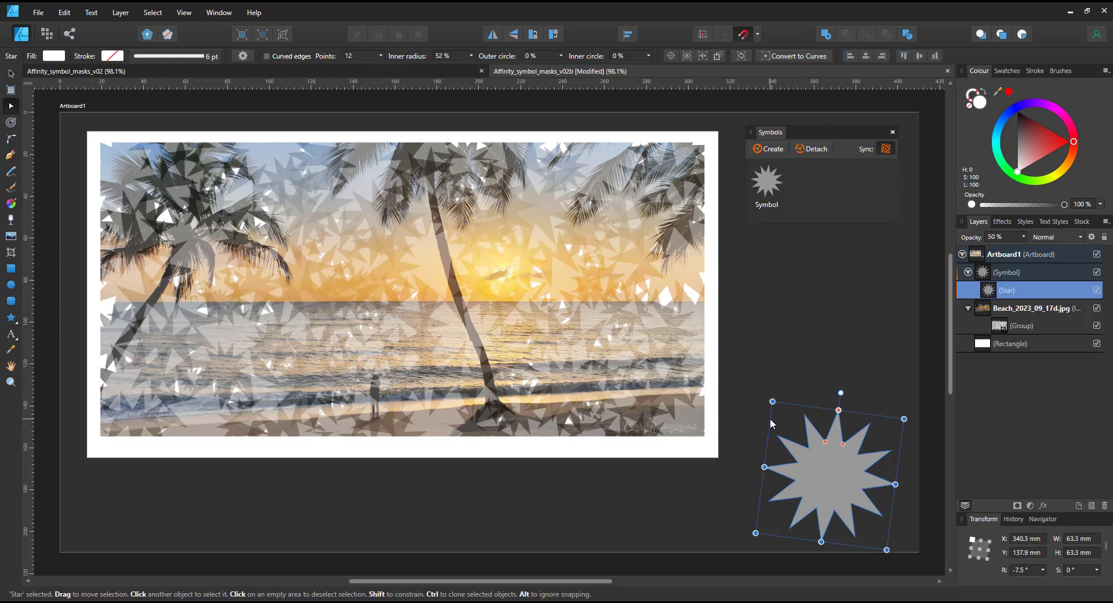
key(7)
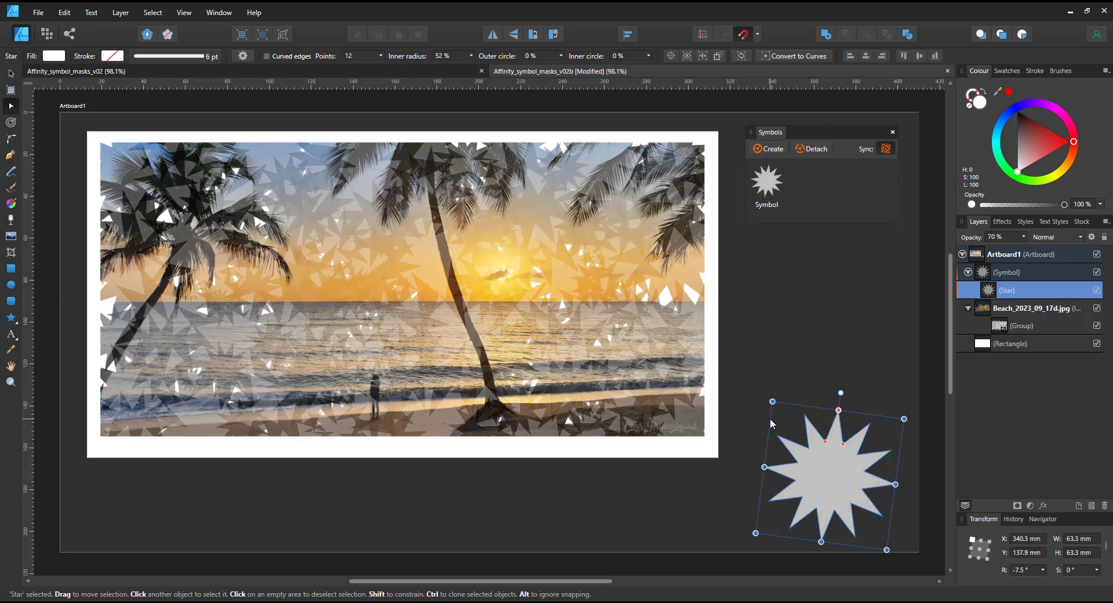
Step: Add a duplicate star at 100% opacity shrunk to about 27.9 mm, and give the larger star 8 points
key(ctrl+j)
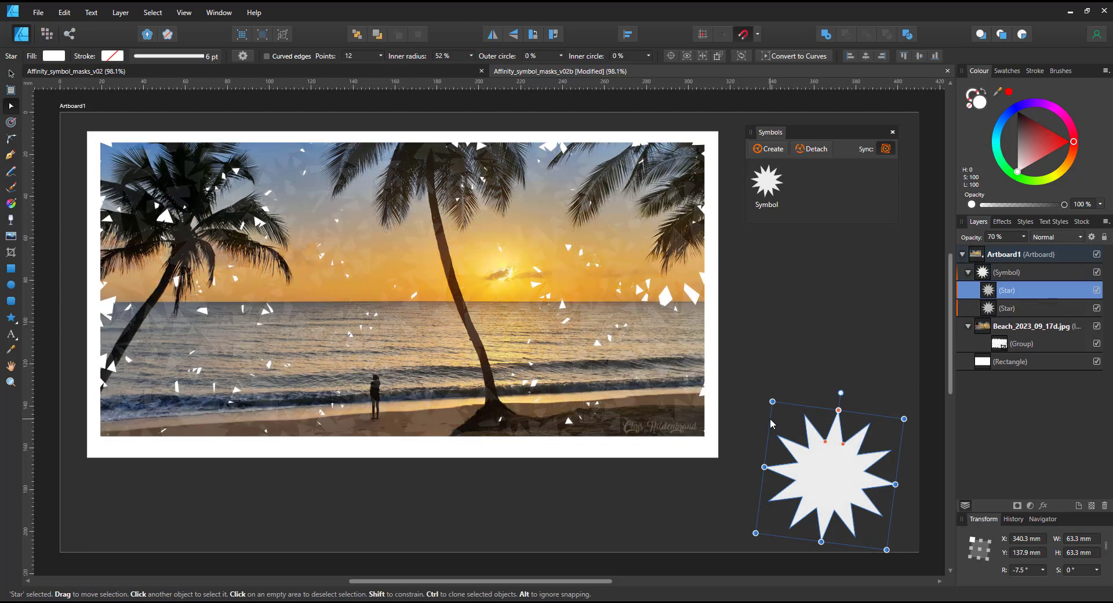
key(0)
drag(903, 418, 866, 459)
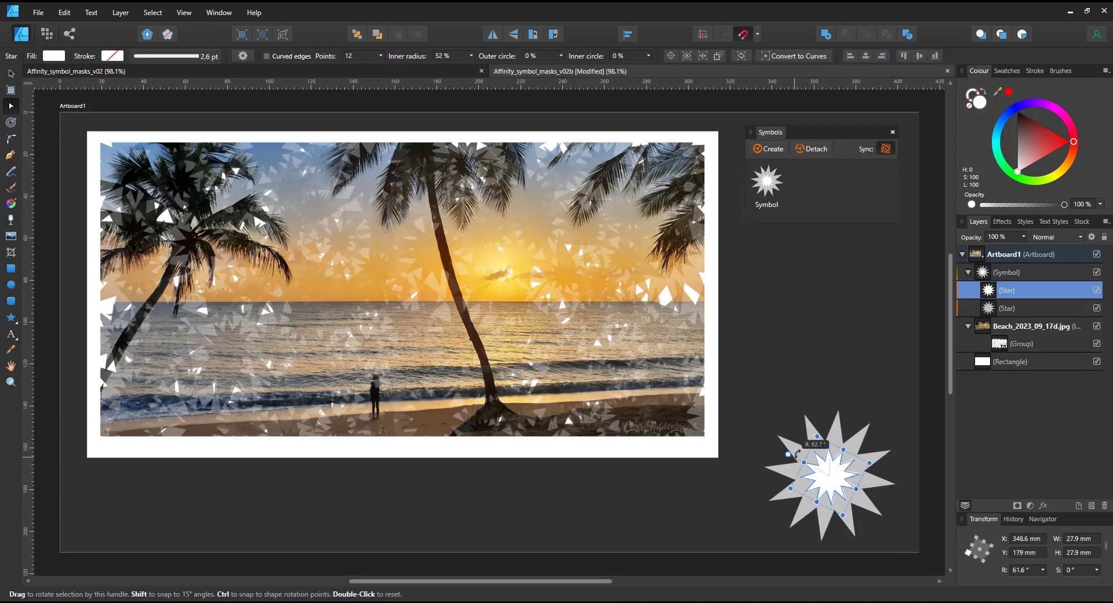
click(832, 425)
key(Return)
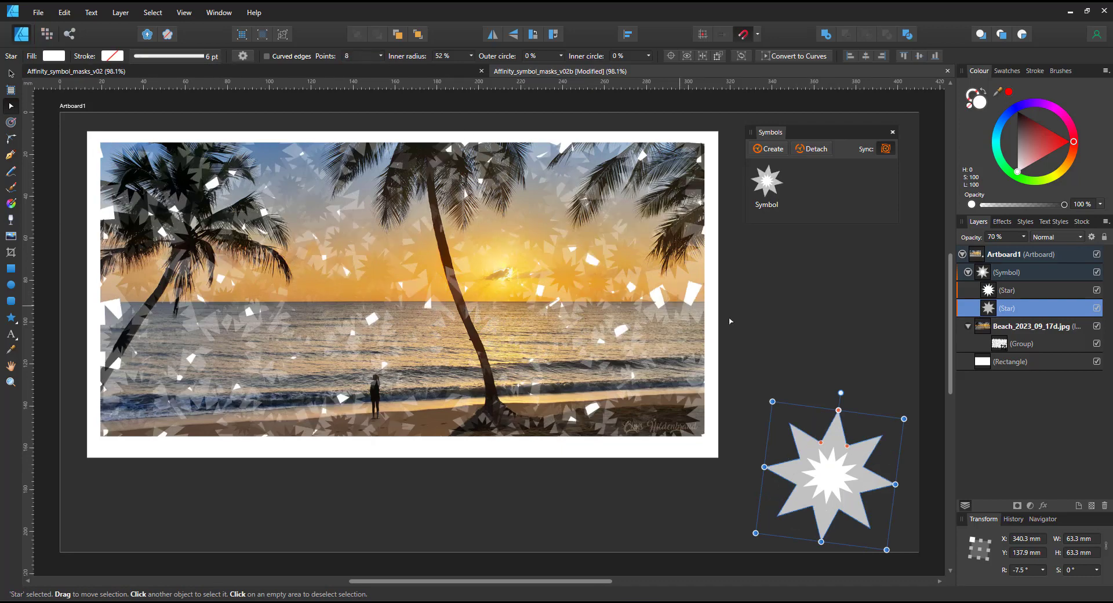
Step: Enlarge the smaller star to about 60 mm with a 47% inner circle, and set its opacity to 40%
click(825, 472)
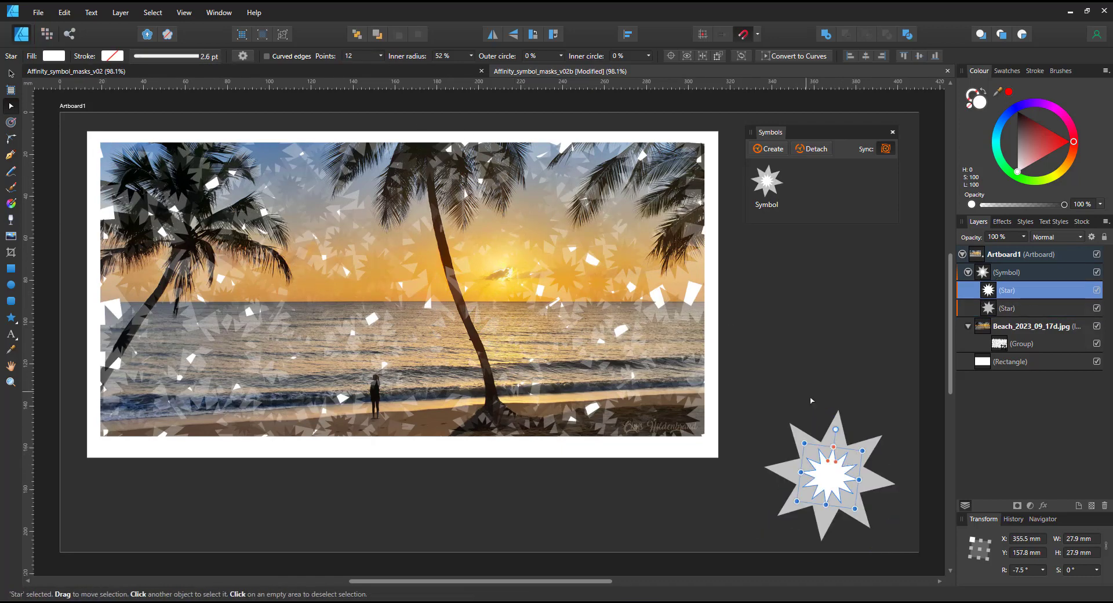
drag(828, 461, 900, 423)
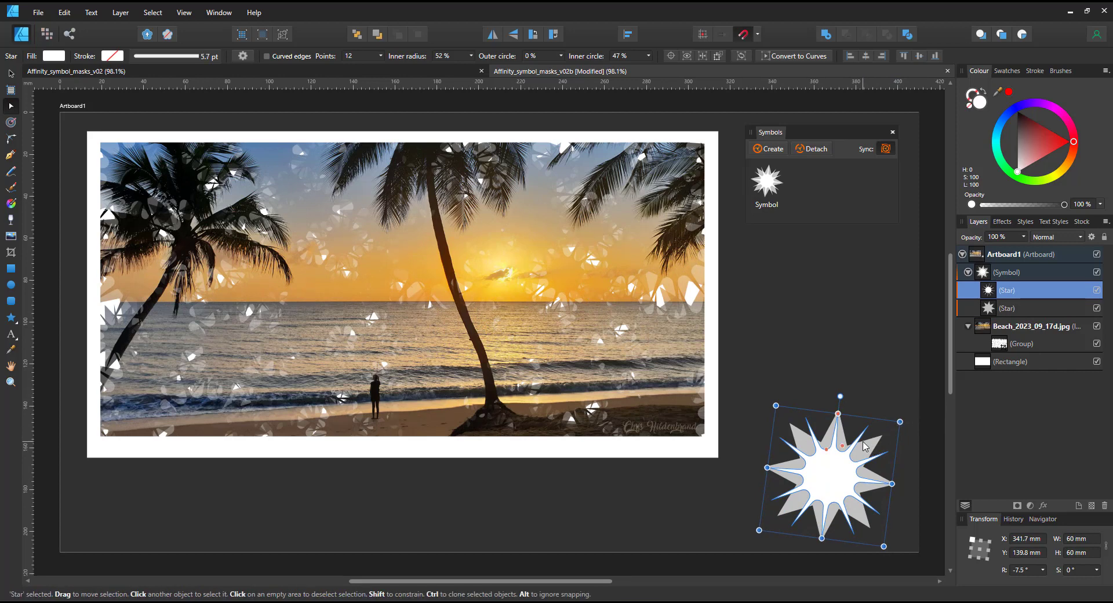
key(4)
Step: Add a five-point duplicate of the 12-point star, about 25.9 mm wide, rotated to about 32.8° and at 100% opacity
key(ctrl+j)
text(5)
key(Return)
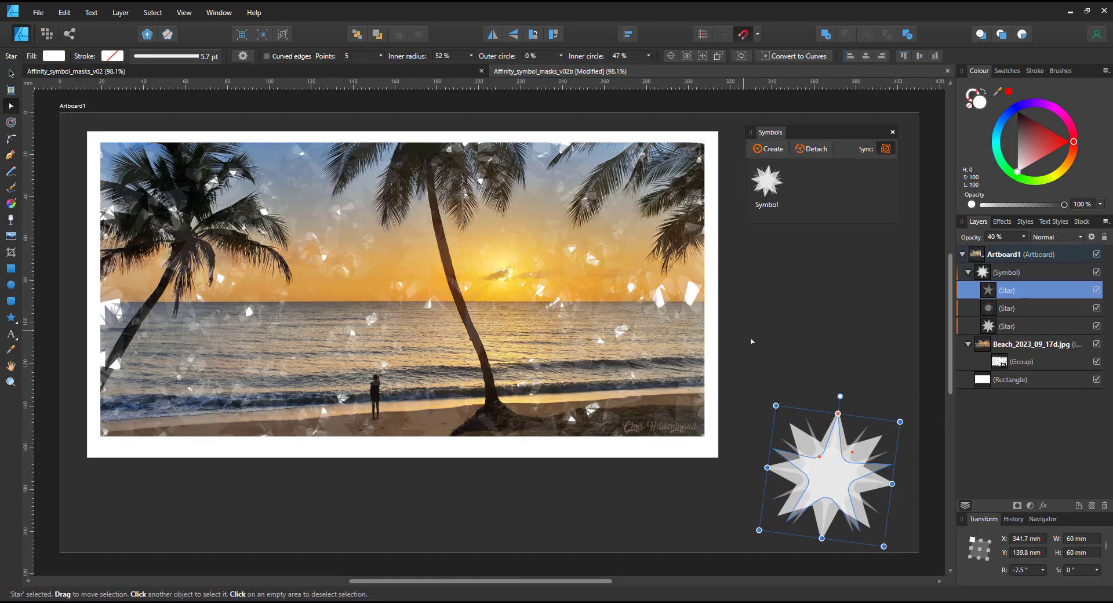
drag(900, 422, 810, 445)
key(0)
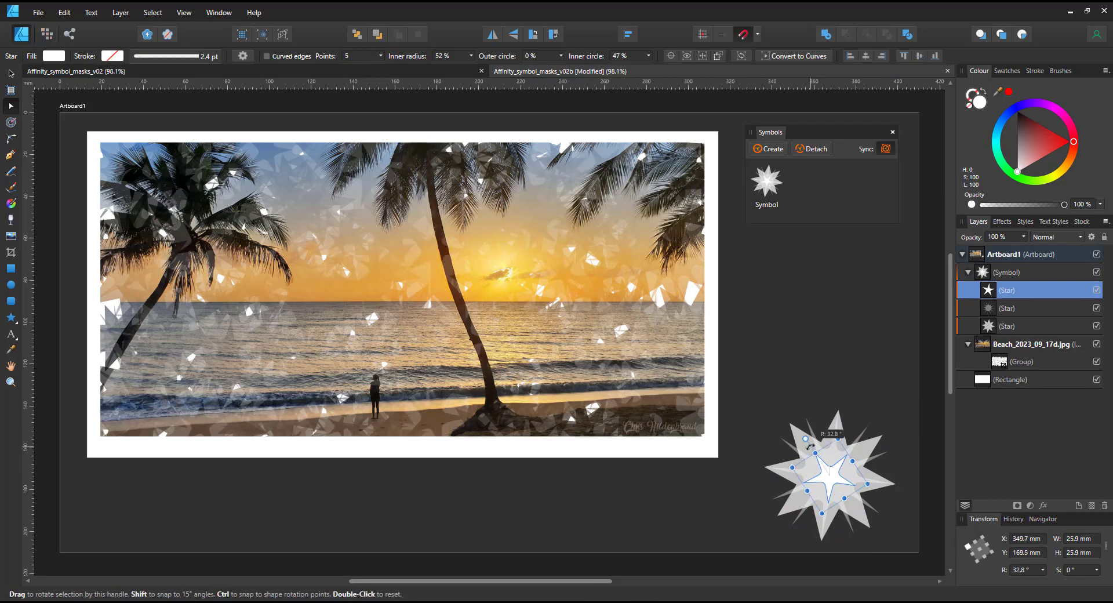
Step: Undo the latest star edits back through the added five-point duplicate
key(ctrl+z)
key(ctrl+z)
key(ctrl+z)
key(ctrl+z)
key(ctrl+z)
key(ctrl+z)
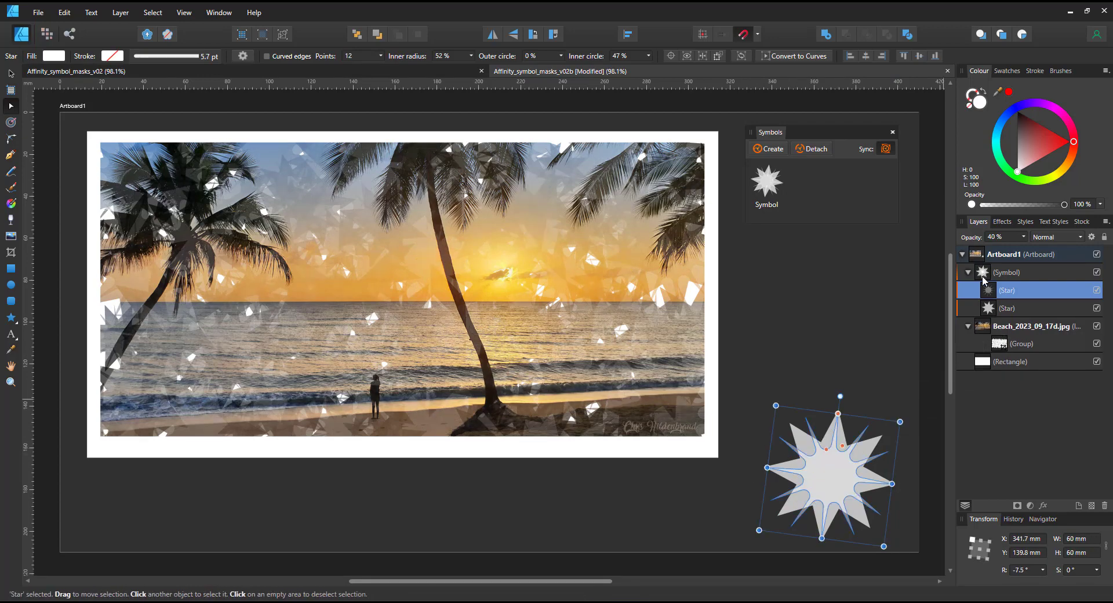
Step: Set the symbol's remaining star to 32 points, narrow its inner radius to 26%, and deselect it
click(364, 57)
text(3)
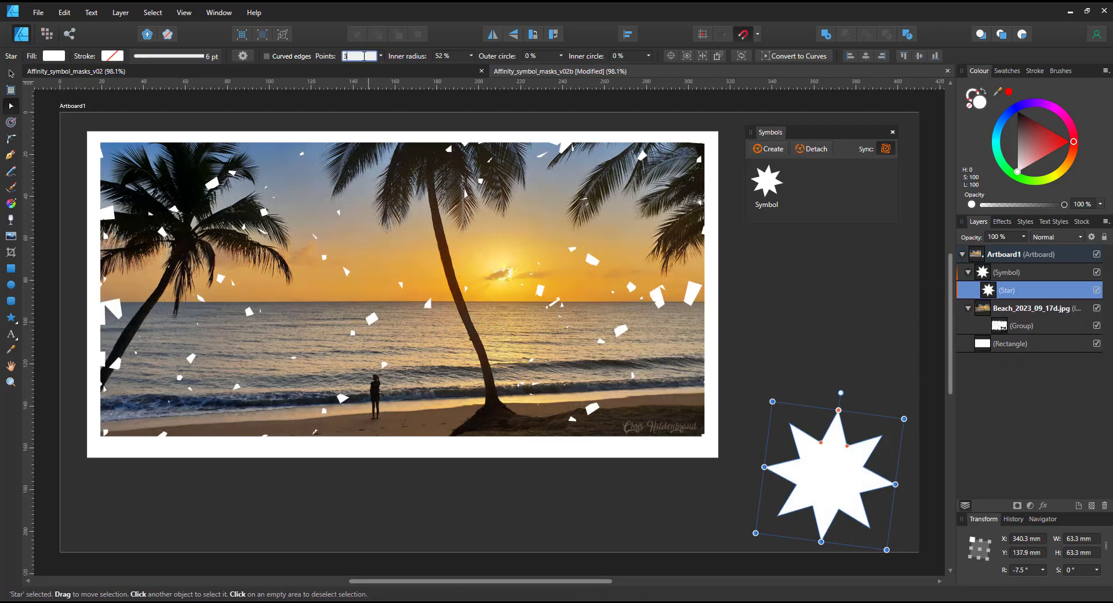
text(2)
key(Return)
mouse_move(830, 442)
mouse_down()
mouse_move(833, 470)
mouse_move(837, 450)
mouse_move(836, 460)
mouse_up()
click(697, 502)
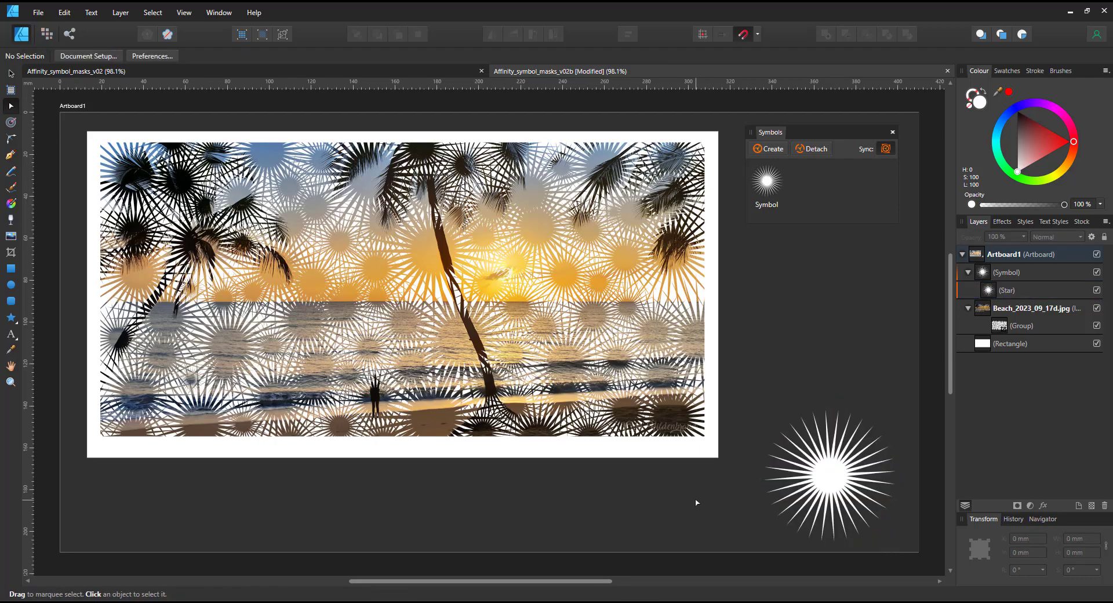
Step: Try to rotate the whole controlling symbol outside the photo, and undo the attempt
click(842, 480)
key(v)
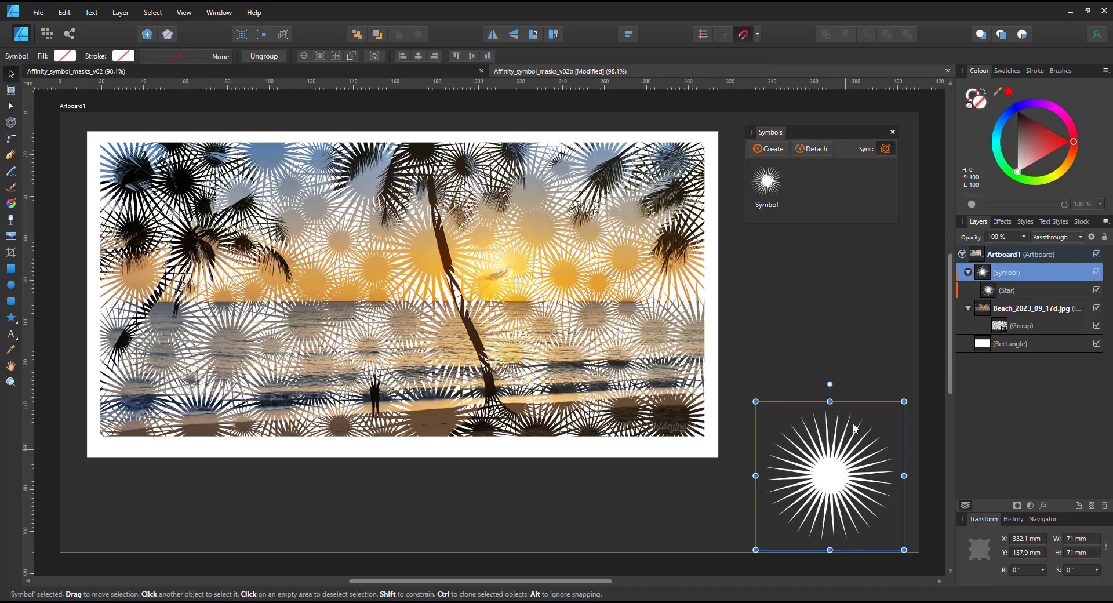
mouse_move(830, 384)
mouse_down()
mouse_move(780, 397)
mouse_move(830, 392)
mouse_up()
key(ctrl+z)
Step: Draw a cog about 33.7 mm wide inside the symbol and hide the star beneath it
double_click(837, 476)
click(11, 317)
click(59, 499)
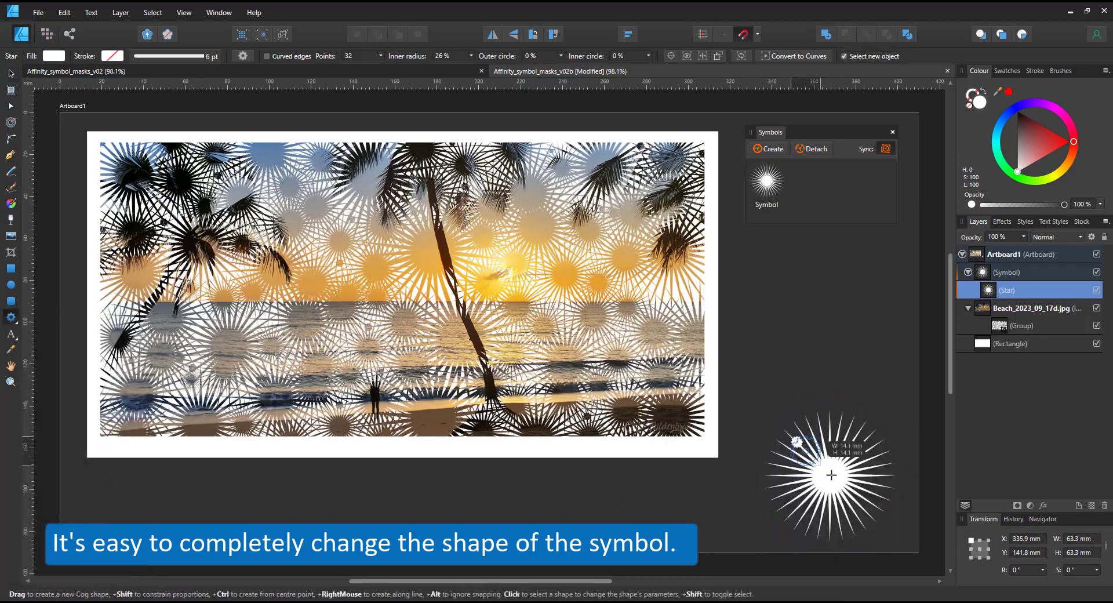
drag(791, 435, 862, 507)
click(1096, 308)
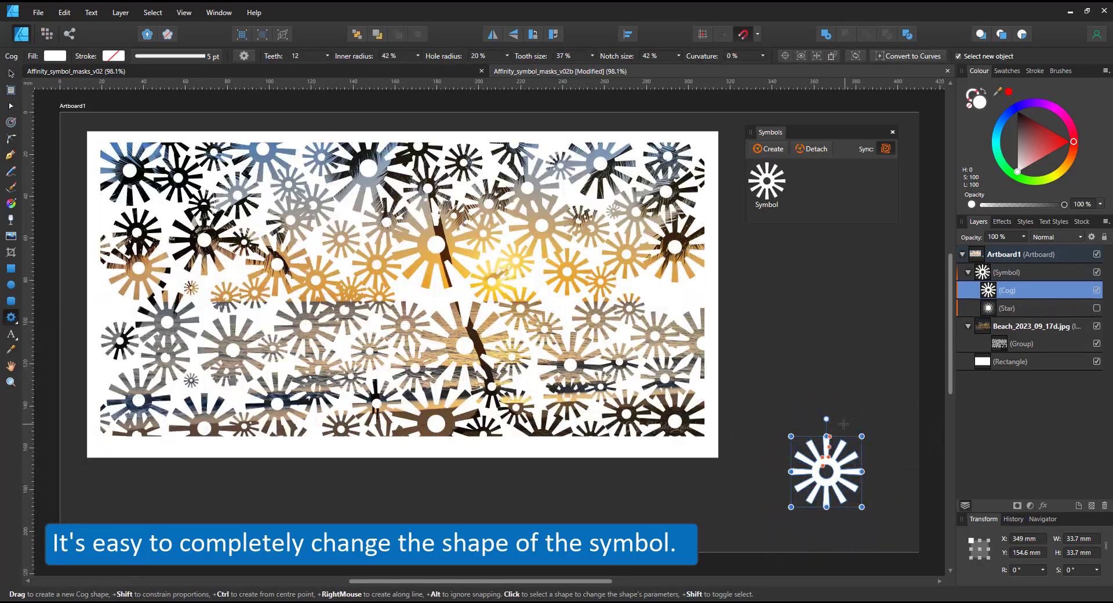
Step: Enlarge and rotate the cog inside the symbol, and adjust its inner shape
key(v)
drag(861, 435, 881, 417)
drag(844, 456, 859, 465)
drag(840, 410, 797, 424)
key(a)
drag(831, 478, 826, 469)
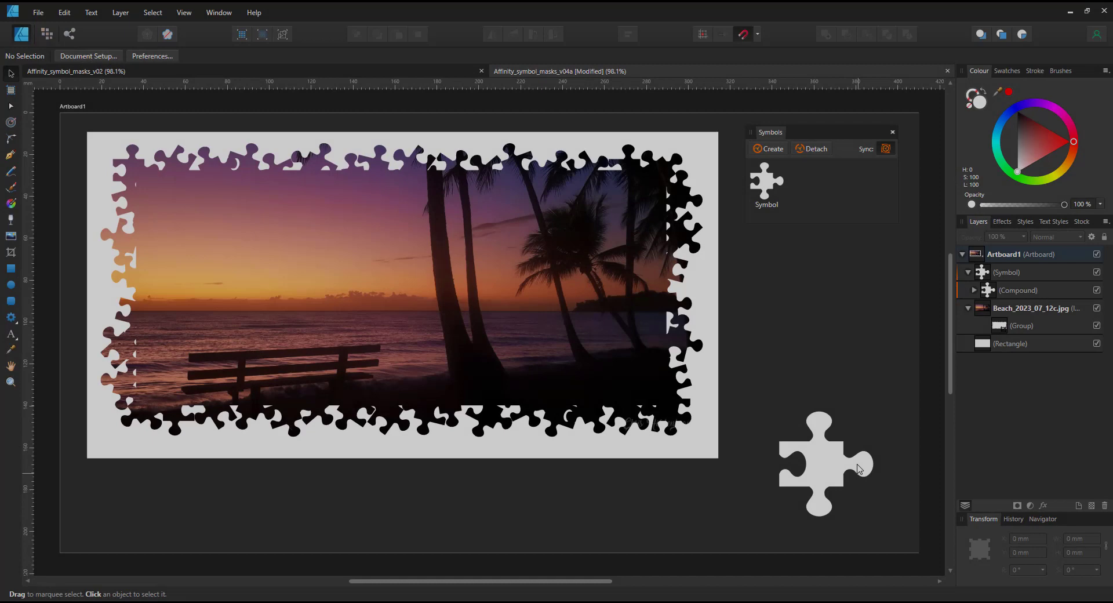
Step: Examine the structure of the puzzle-piece symbol, including its compound and the curves it combines
click(1006, 271)
click(968, 272)
click(968, 272)
click(973, 290)
click(994, 309)
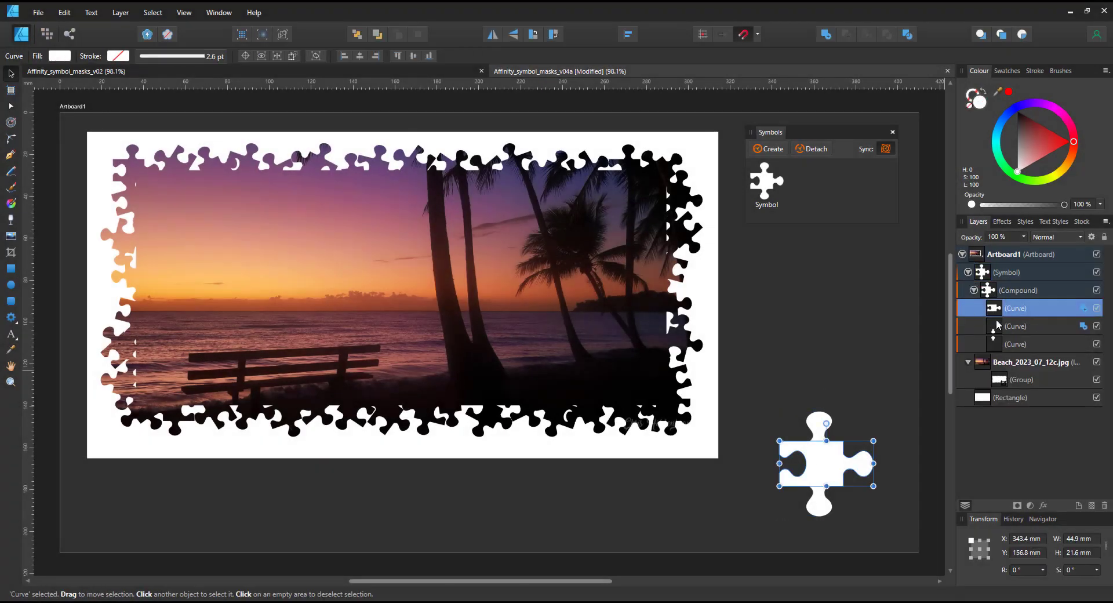
click(1001, 326)
click(1010, 344)
click(968, 272)
click(1005, 273)
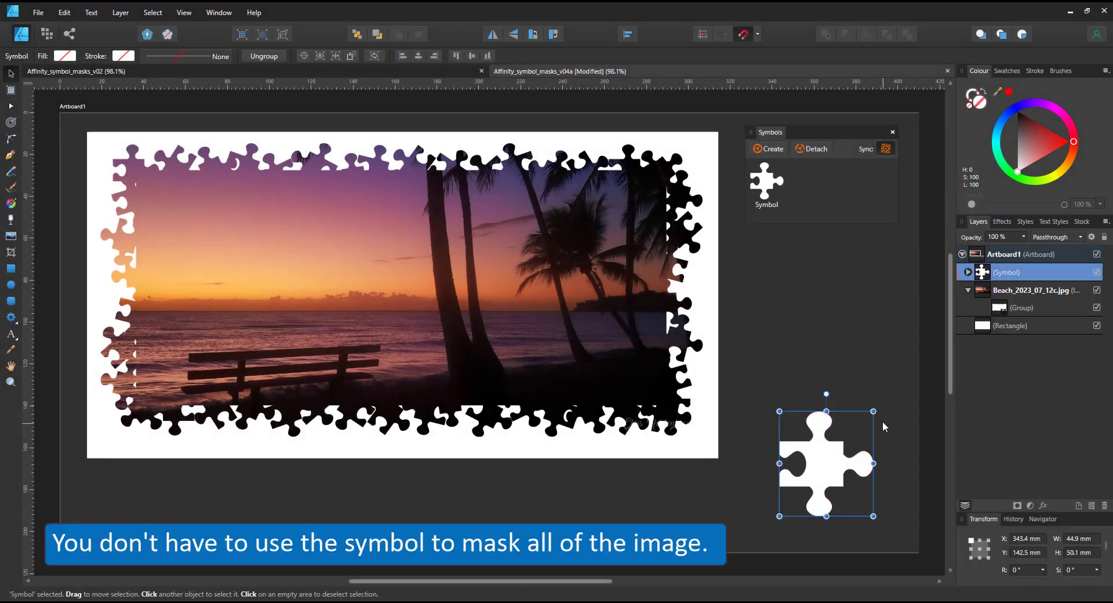
Step: Rotate the puzzle-piece compound inside the controlling symbol to about 91.1°
click(968, 272)
click(1009, 290)
click(974, 290)
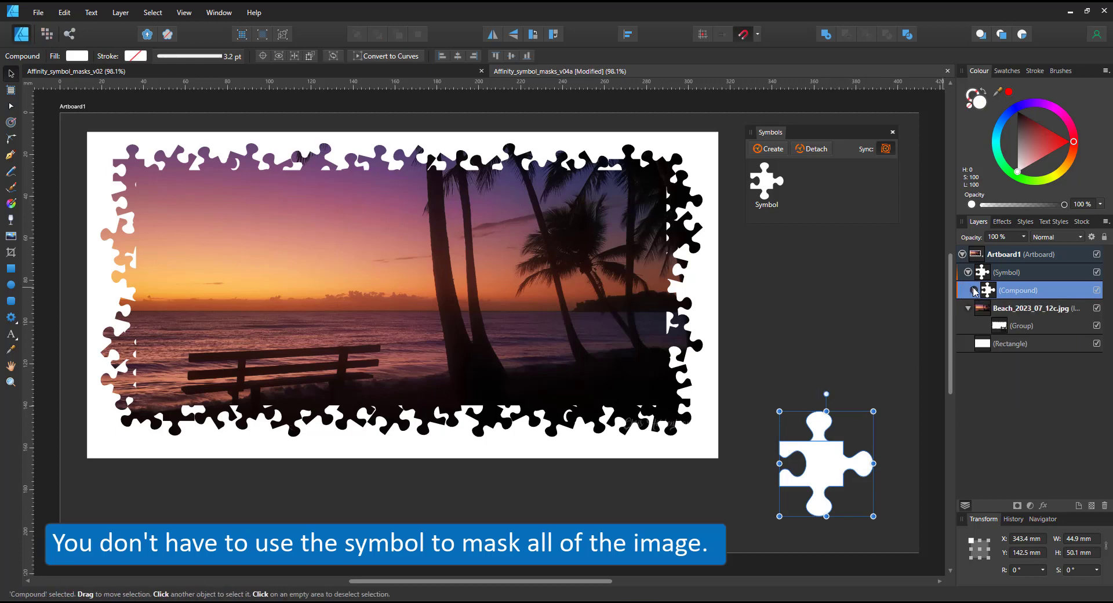
drag(826, 394, 756, 465)
Step: Try shrinking the puzzle-piece compound to about 35.4 by 39.6 mm and moving it, and undo both changes
drag(775, 512, 785, 501)
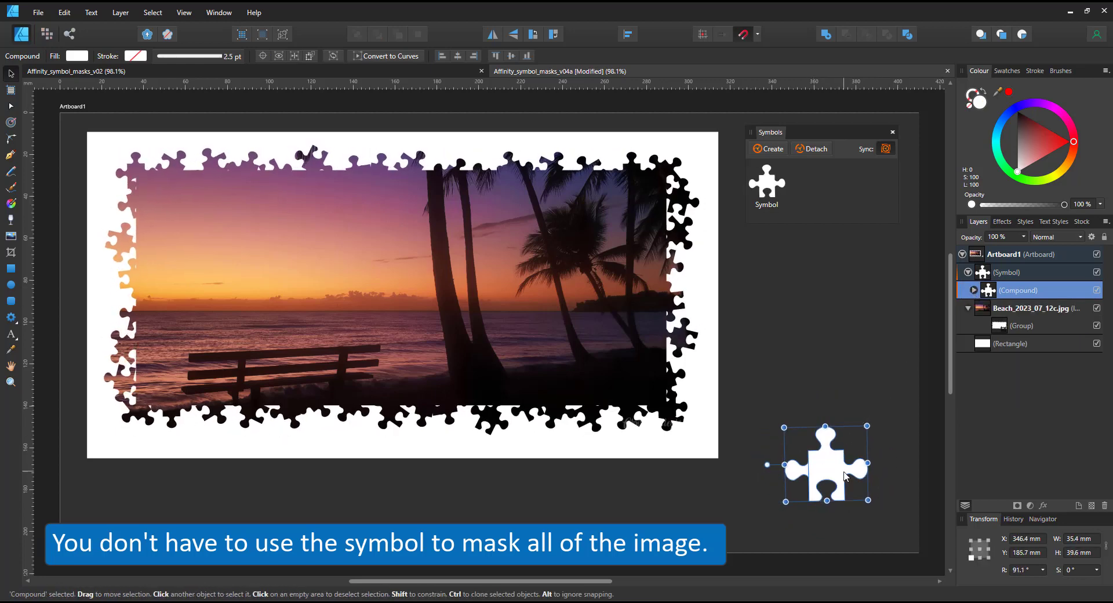
mouse_move(844, 477)
mouse_down()
mouse_move(829, 478)
mouse_move(838, 480)
mouse_up()
key(ctrl+z)
key(ctrl+z)
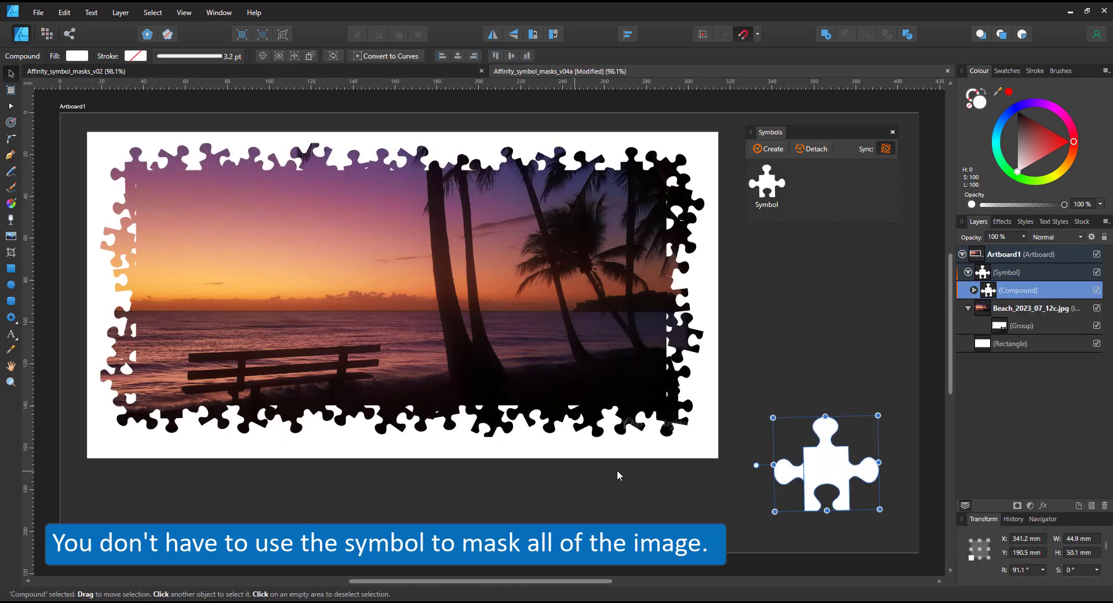
Step: Rotate the puzzle-piece compound further, and replace it with a heart about 41 by 30.8 mm inside the symbol, hiding the compound
mouse_move(756, 465)
mouse_down()
mouse_move(777, 415)
mouse_move(825, 394)
mouse_move(874, 486)
mouse_up()
click(14, 318)
click(61, 575)
click(1096, 308)
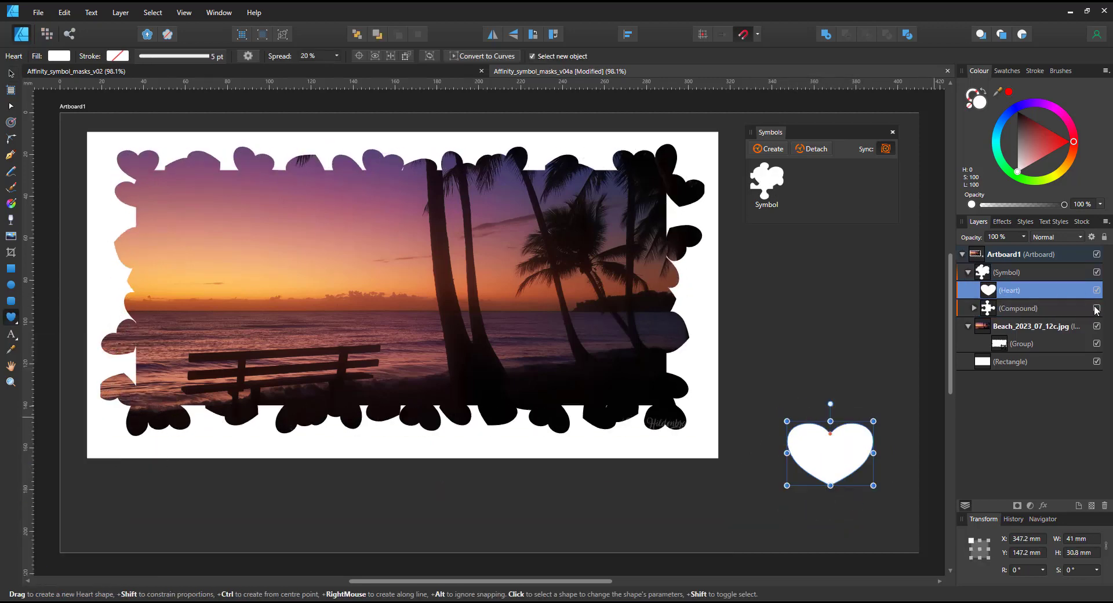
Step: Add copies of the heart inside the symbol in varied sizes and rotations, with the smallest about 10.2 by 7.6 mm
key(v)
mouse_move(830, 404)
mouse_down()
mouse_move(783, 418)
mouse_move(825, 459)
mouse_move(855, 464)
mouse_move(847, 485)
mouse_move(858, 439)
mouse_up()
drag(861, 406, 850, 405)
mouse_move(834, 459)
mouse_down()
mouse_move(857, 441)
mouse_move(886, 455)
mouse_move(900, 431)
mouse_up()
drag(903, 454, 891, 454)
drag(879, 460, 880, 456)
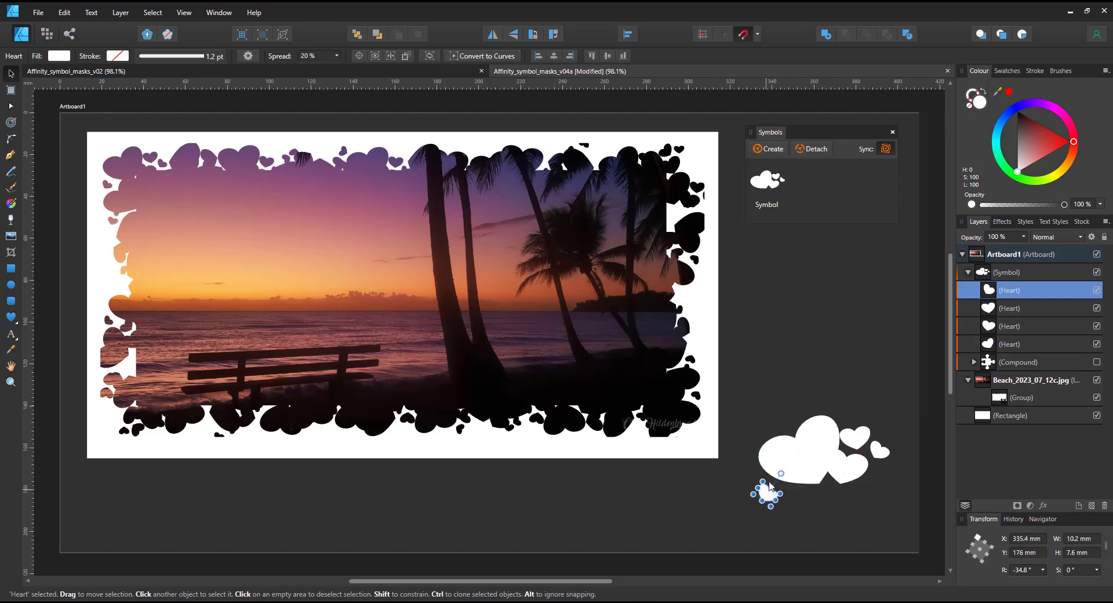
Step: Place further small hearts around the cluster inside the symbol and adjust the positions of the small and large hearts
mouse_move(781, 474)
mouse_down()
mouse_move(743, 484)
mouse_move(875, 493)
mouse_up()
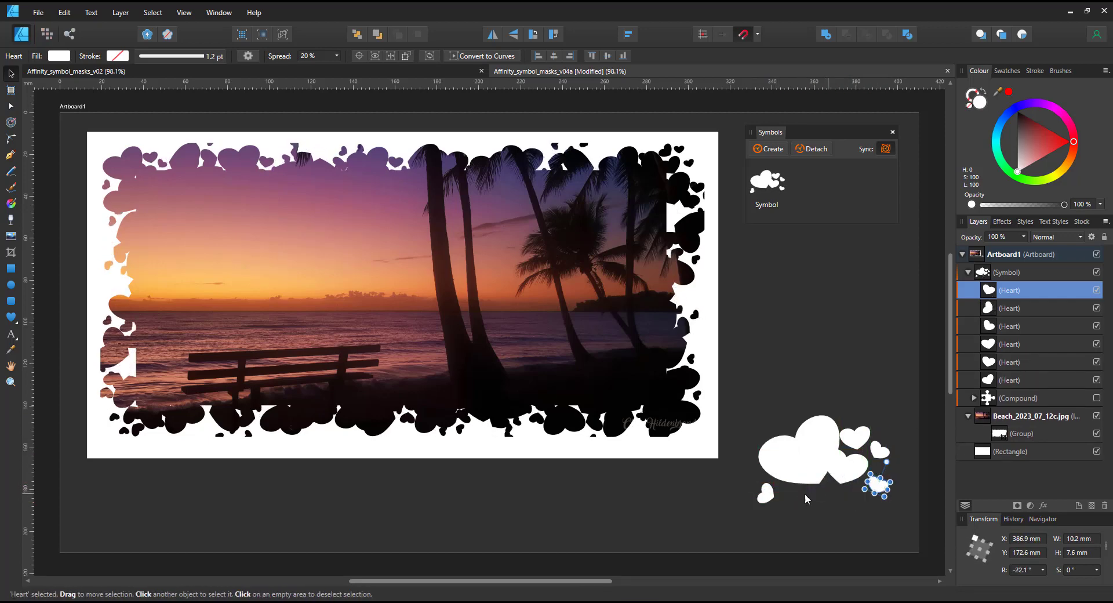
drag(765, 493, 794, 494)
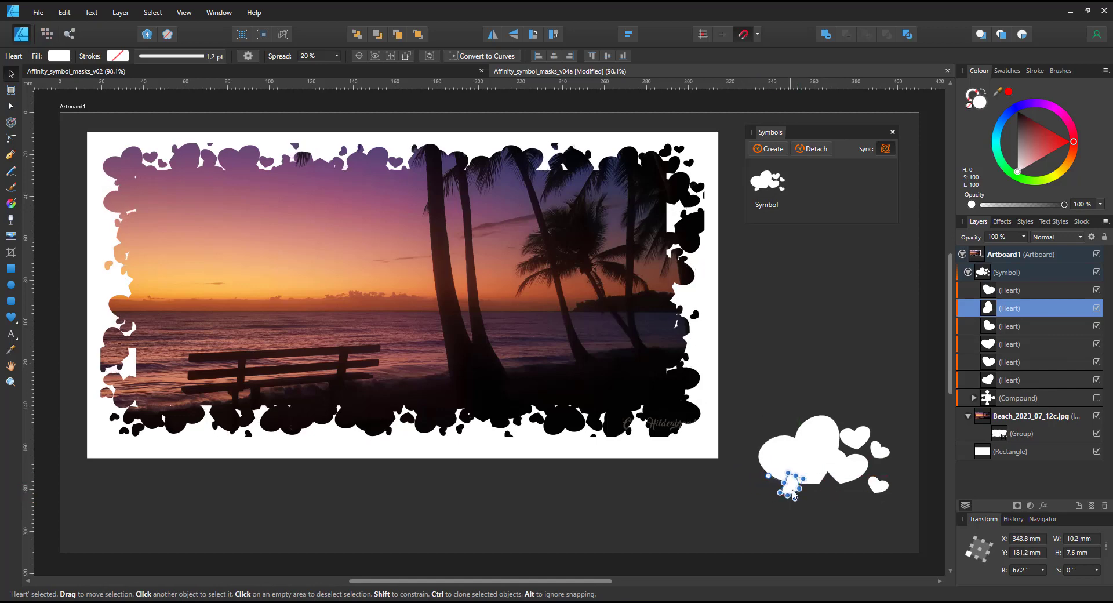
click(801, 458)
drag(829, 408, 823, 416)
drag(879, 453, 874, 462)
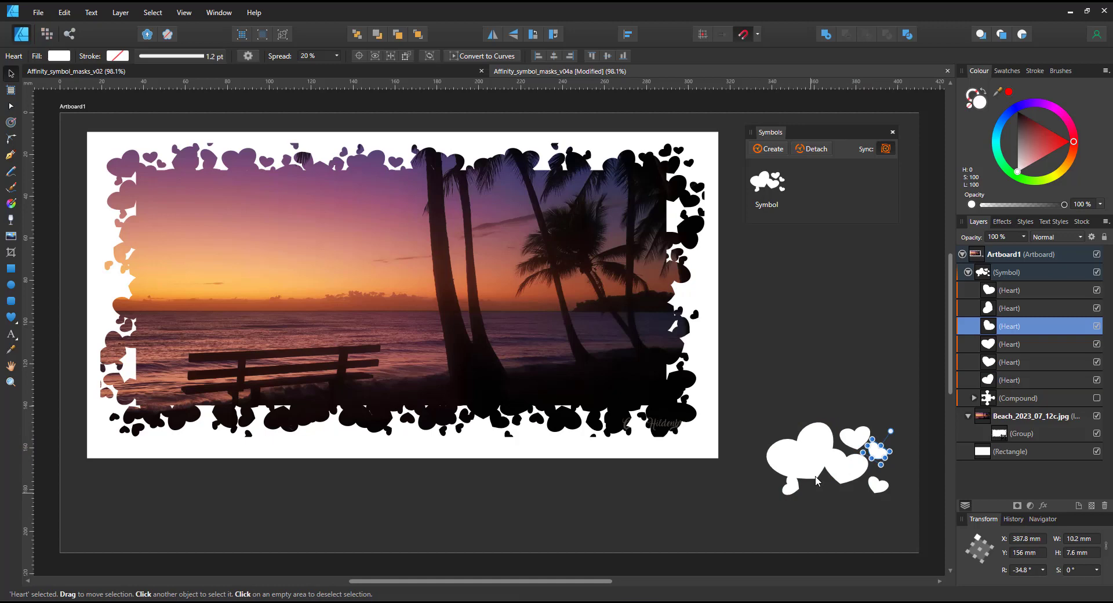
Step: Group all six hearts inside the symbol and hide the group
click(1013, 291)
shift+click(1007, 380)
key(ctrl+g)
click(1096, 291)
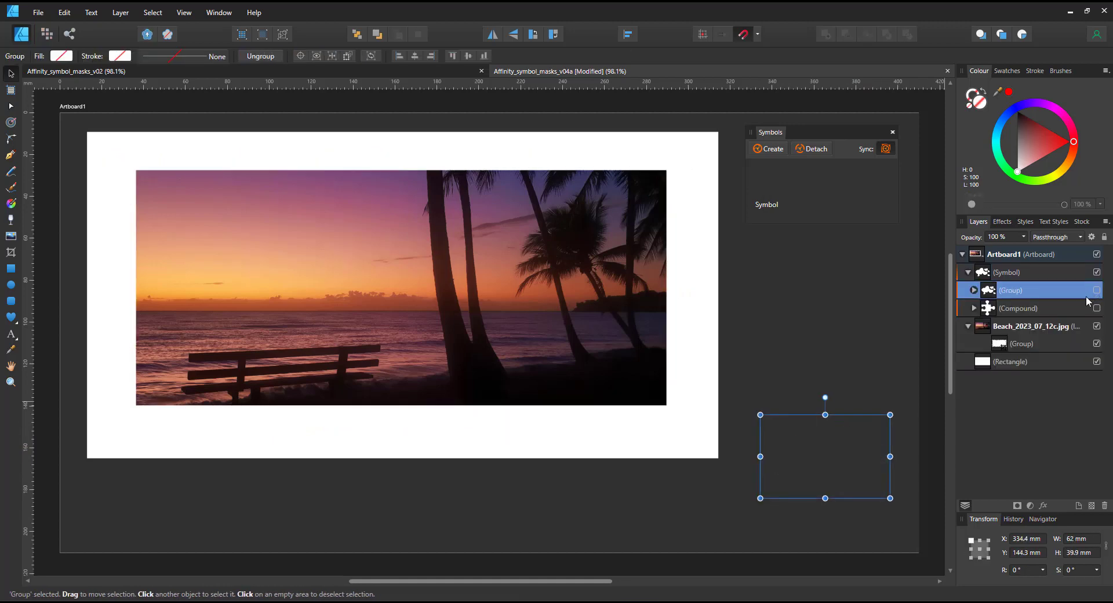
Step: Draw a horizontal line with a white stroke inside the symbol using the Pen tool and bend it upward into an arc
click(11, 159)
click(896, 472)
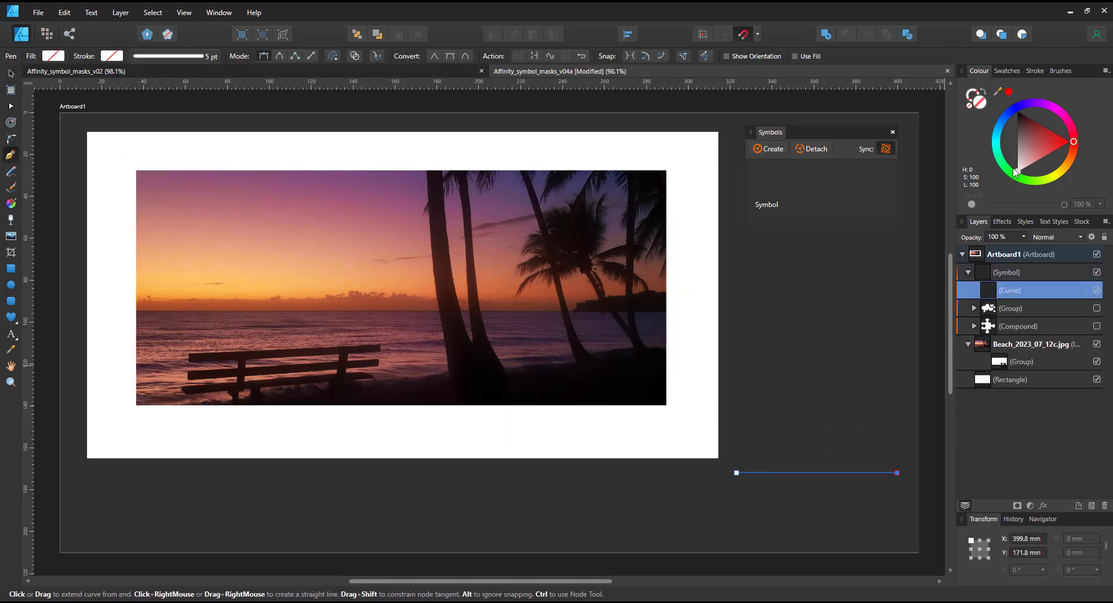
key(a)
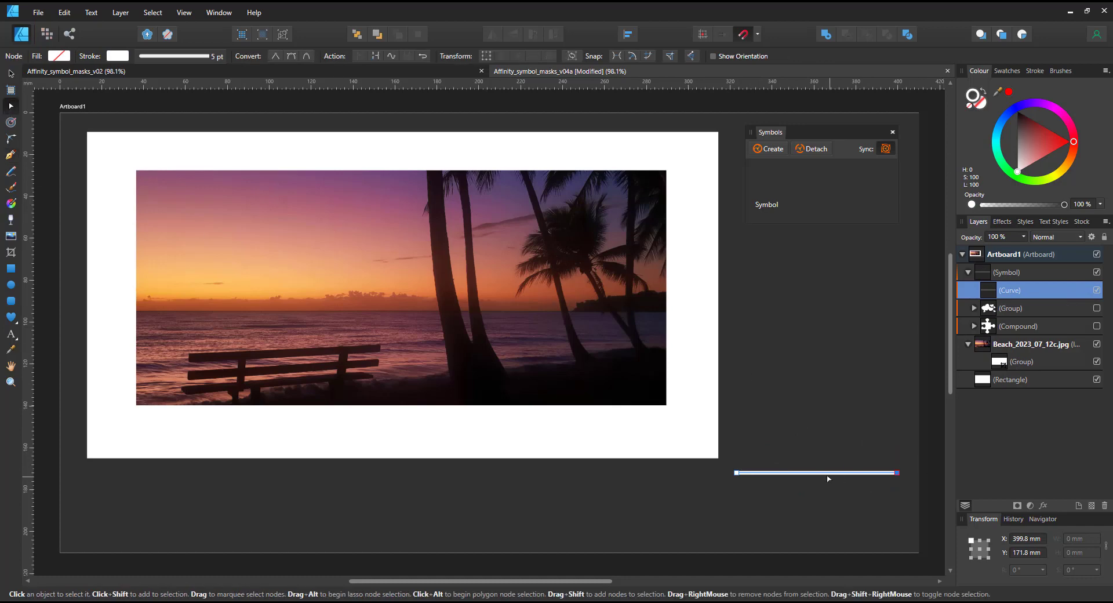
drag(818, 472, 817, 444)
Step: Set the arc's stroke width to 25 pt and taper its pressure profile to zero at the far end
click(215, 56)
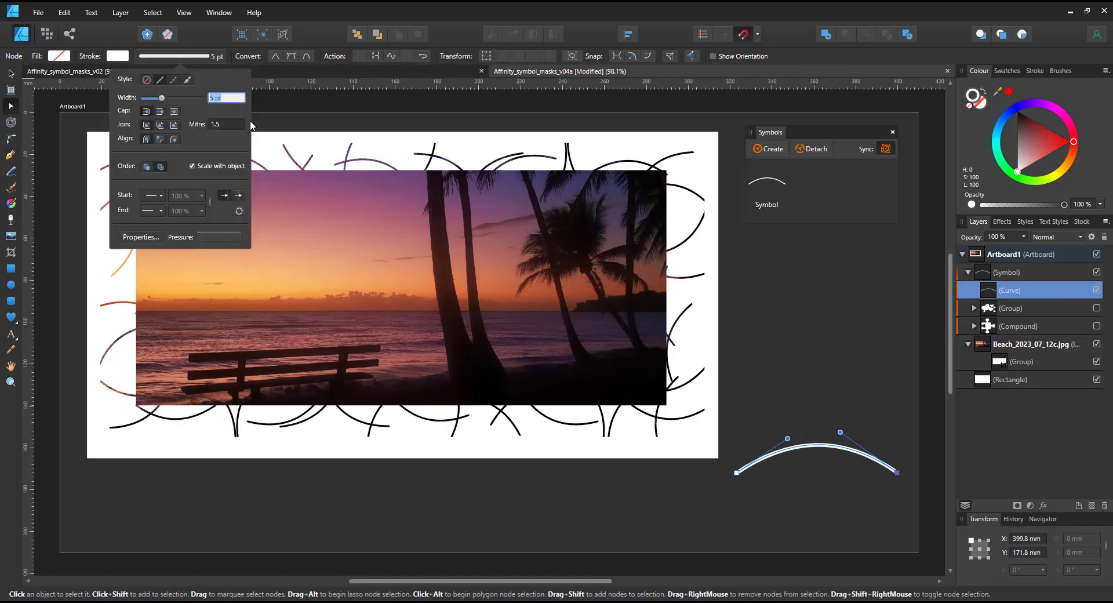
text(25)
key(Return)
click(222, 237)
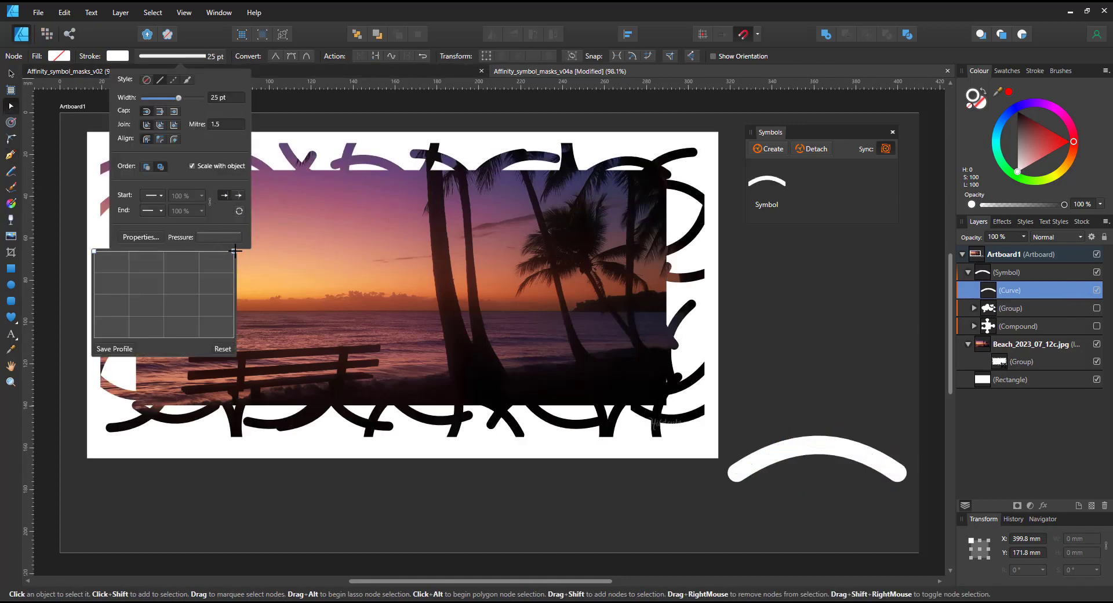
mouse_move(236, 251)
mouse_down()
mouse_move(231, 354)
mouse_move(231, 311)
mouse_move(234, 338)
mouse_up()
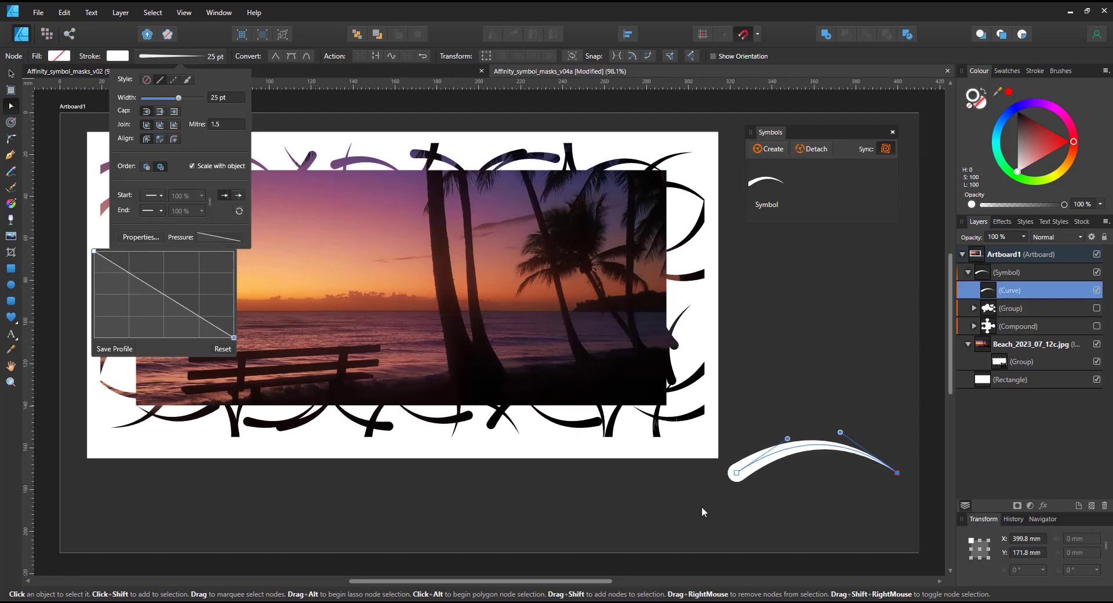
click(703, 512)
Step: Reshape the arc to about 63 by 21 mm and make it a crescent with zero pressure at both ends and full pressure midway
drag(737, 473, 765, 480)
mouse_move(815, 446)
mouse_down()
mouse_move(791, 436)
mouse_move(851, 415)
mouse_up()
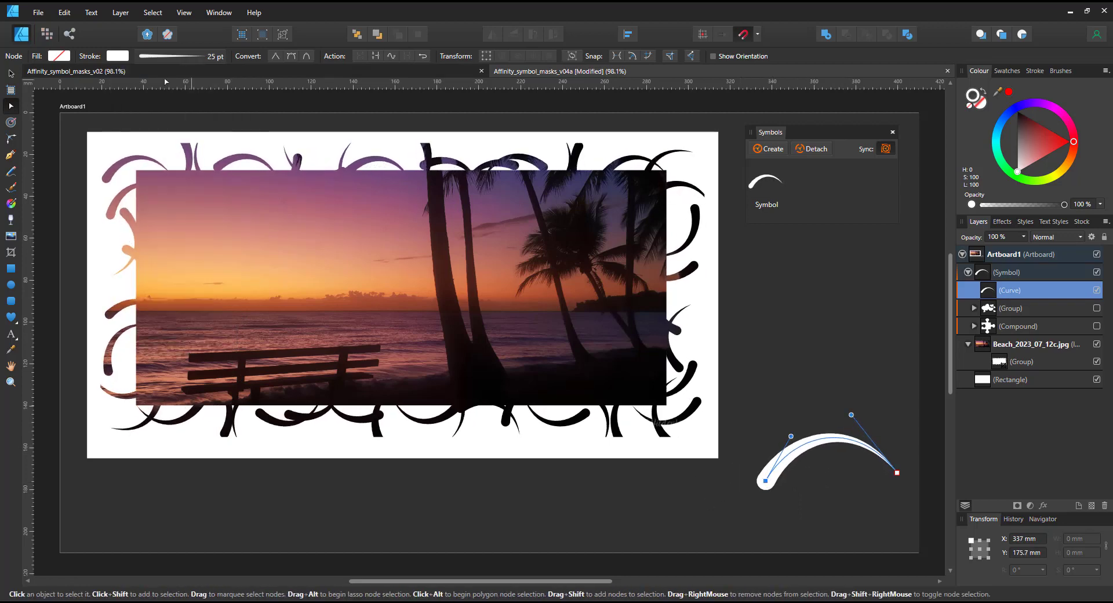
click(174, 56)
click(219, 237)
drag(94, 251, 94, 337)
drag(164, 337, 163, 218)
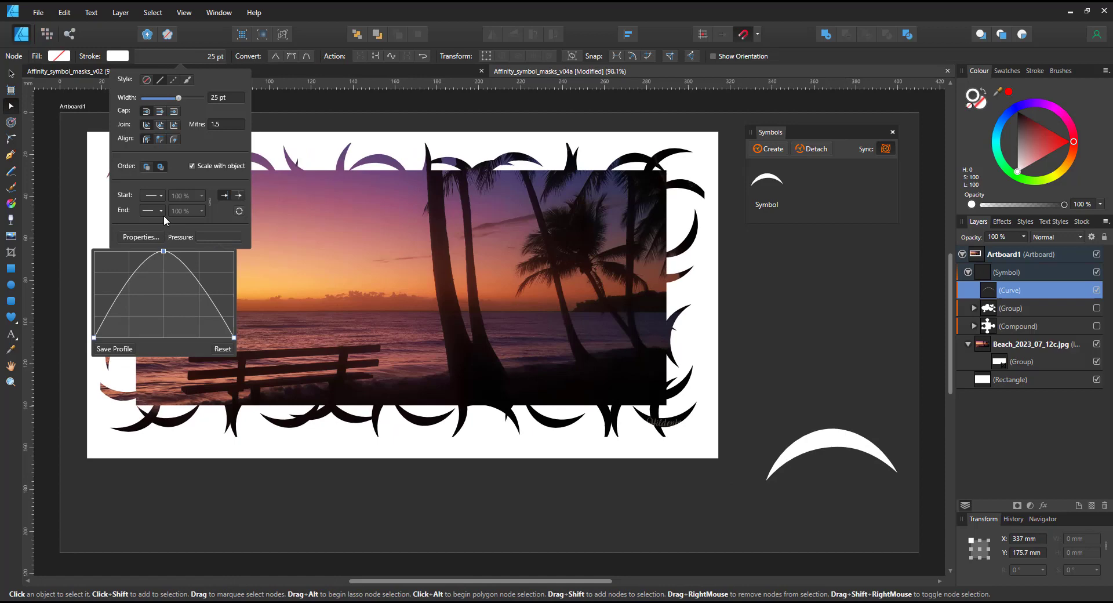
click(752, 419)
click(753, 420)
Step: Add two copies of the crescent inside the symbol, shrinking and rotating them, with the second copy about 39.5 by 13 mm
click(839, 445)
key(ctrl+j)
key(ctrl+z)
key(v)
double_click(841, 441)
key(ctrl+j)
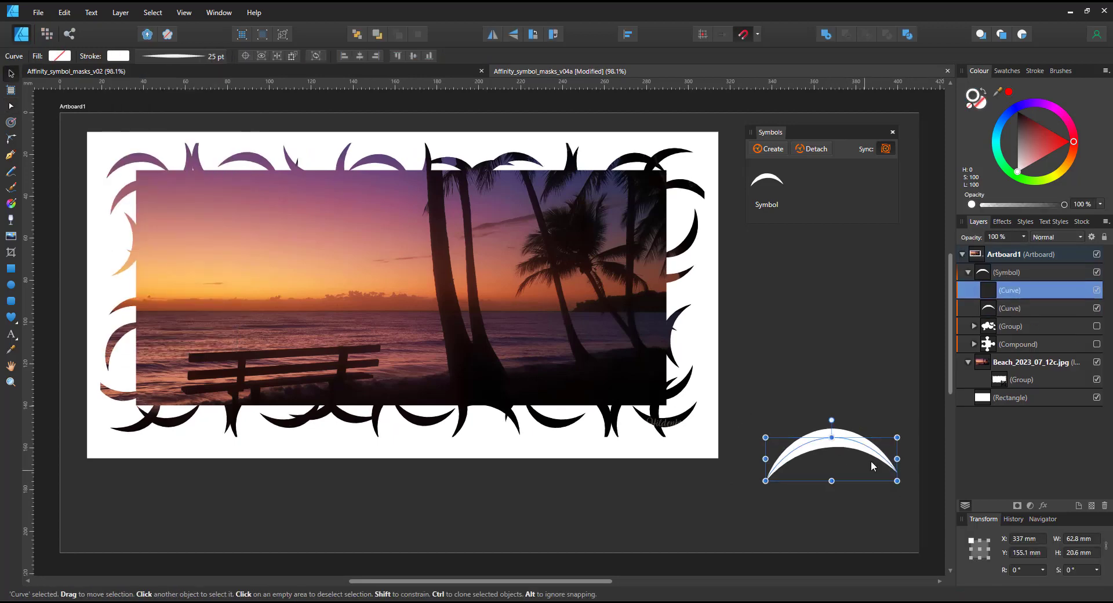
drag(897, 480, 890, 458)
drag(840, 447, 864, 439)
key(ctrl+j)
drag(858, 441, 800, 449)
drag(763, 486, 858, 443)
drag(831, 404, 826, 412)
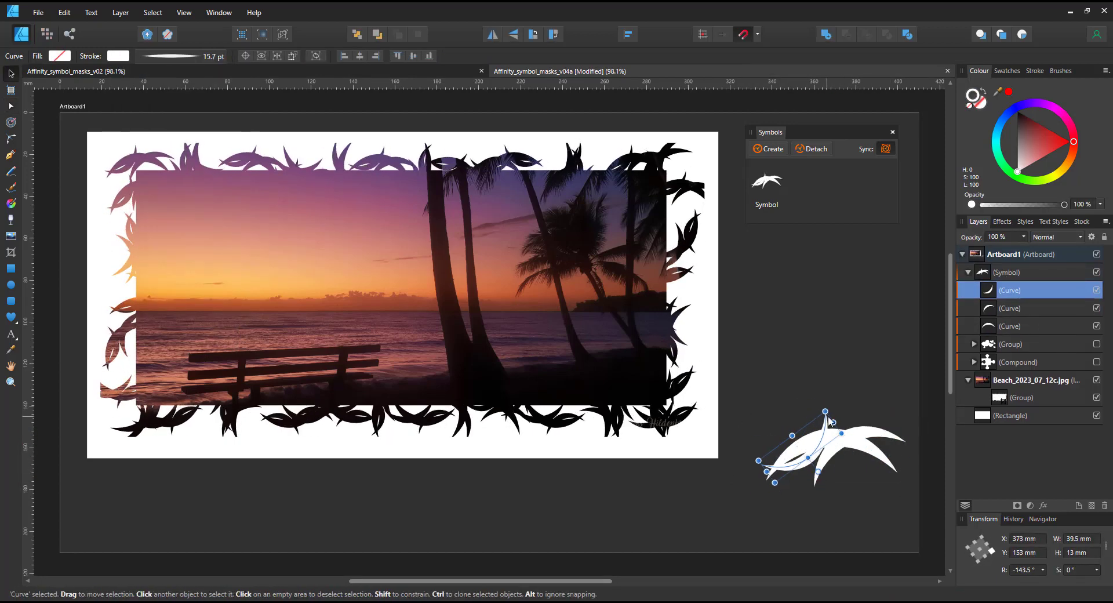
Step: Add another crescent copy to the cluster, bend it into a different curve, and rotate and reposition it
key(ctrl+j)
drag(818, 472, 858, 455)
key(a)
drag(829, 446, 852, 402)
key(v)
drag(896, 462, 834, 454)
Step: Add three more blade copies to the cluster, rotating them and bending the last one into an S-shaped curve
key(ctrl+j)
drag(825, 471, 856, 434)
key(ctrl+j)
key(ctrl+j)
key(a)
drag(850, 429, 855, 402)
drag(820, 432, 830, 441)
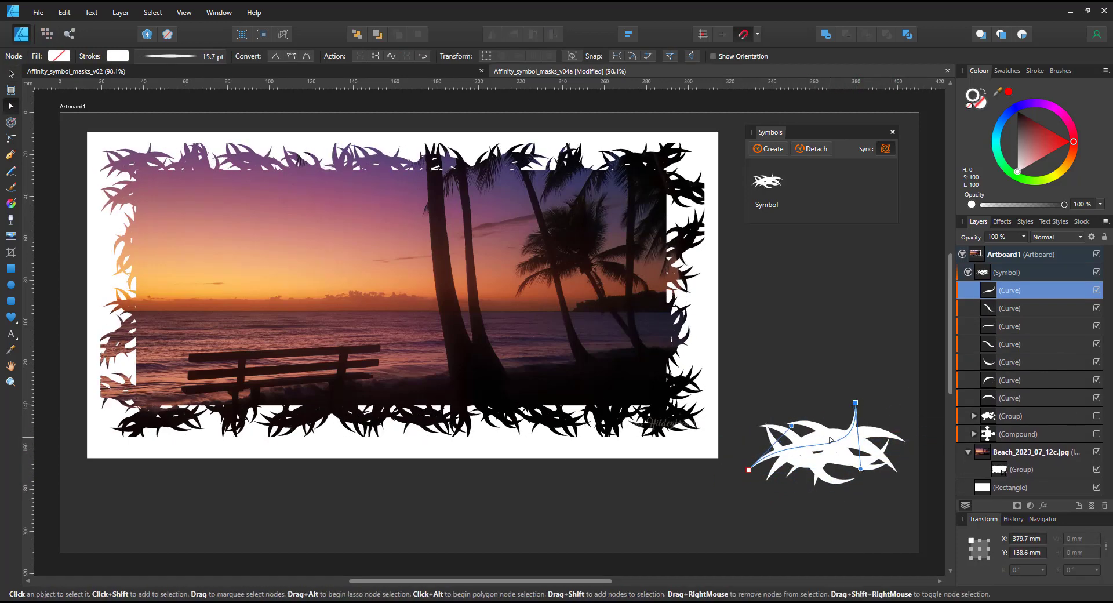
Step: Move the end nodes of individual blades in the cluster outward to spread their tips above and below it
click(816, 481)
drag(814, 486, 818, 404)
drag(854, 372, 848, 421)
click(885, 467)
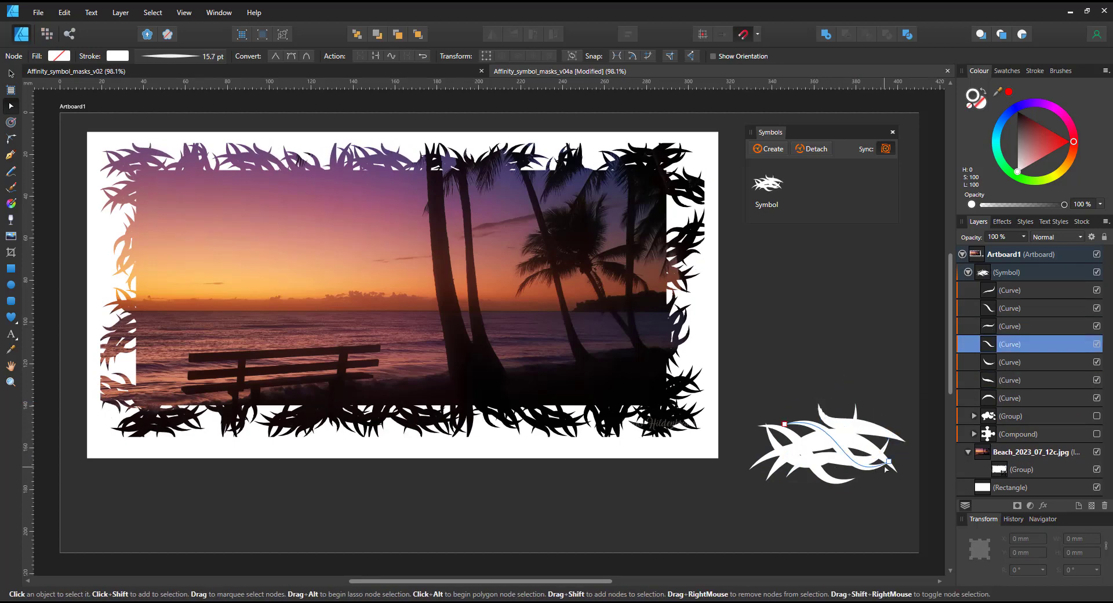
drag(889, 461, 757, 499)
click(852, 455)
Step: Group all seven curves inside the symbol and hide the group
click(843, 367)
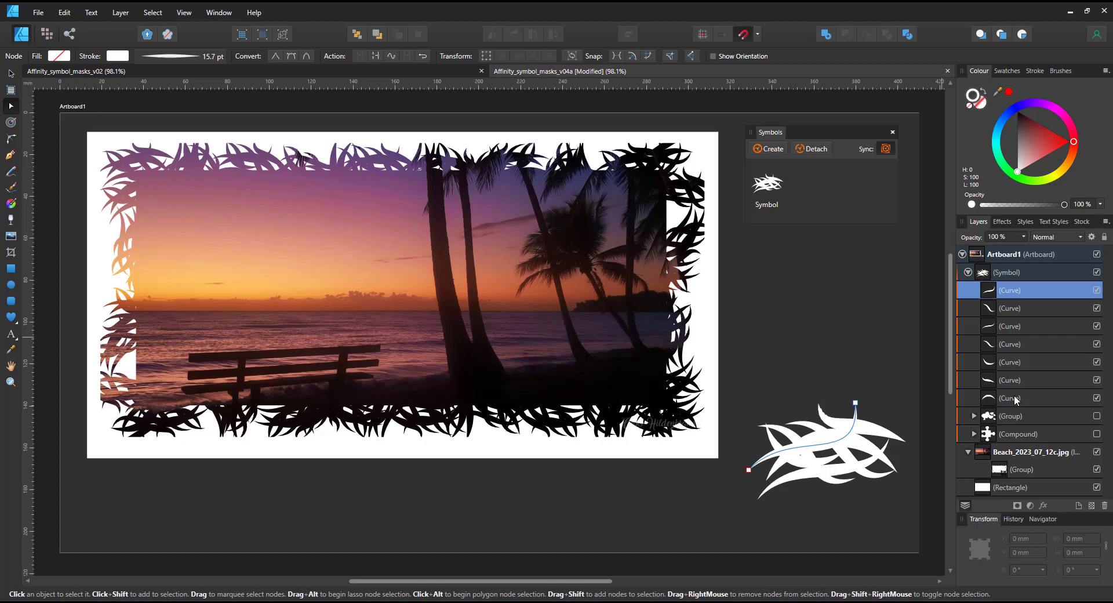
shift+click(1014, 399)
key(ctrl+g)
click(1095, 290)
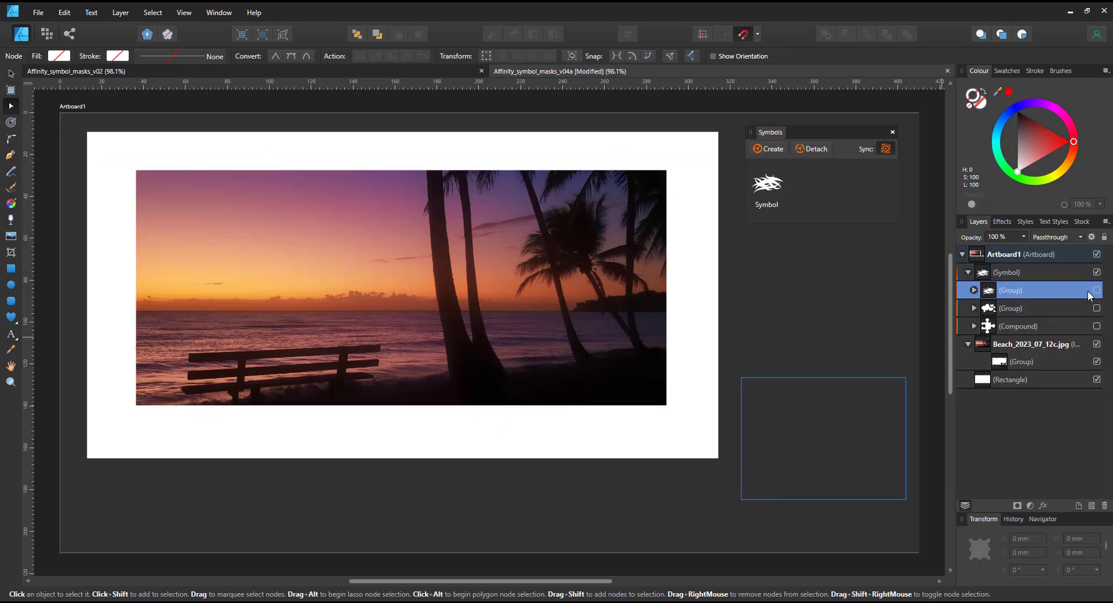
Step: Draw a white five-pointed star without a stroke inside the symbol, keeping the 38 % inner radius
click(19, 316)
click(75, 379)
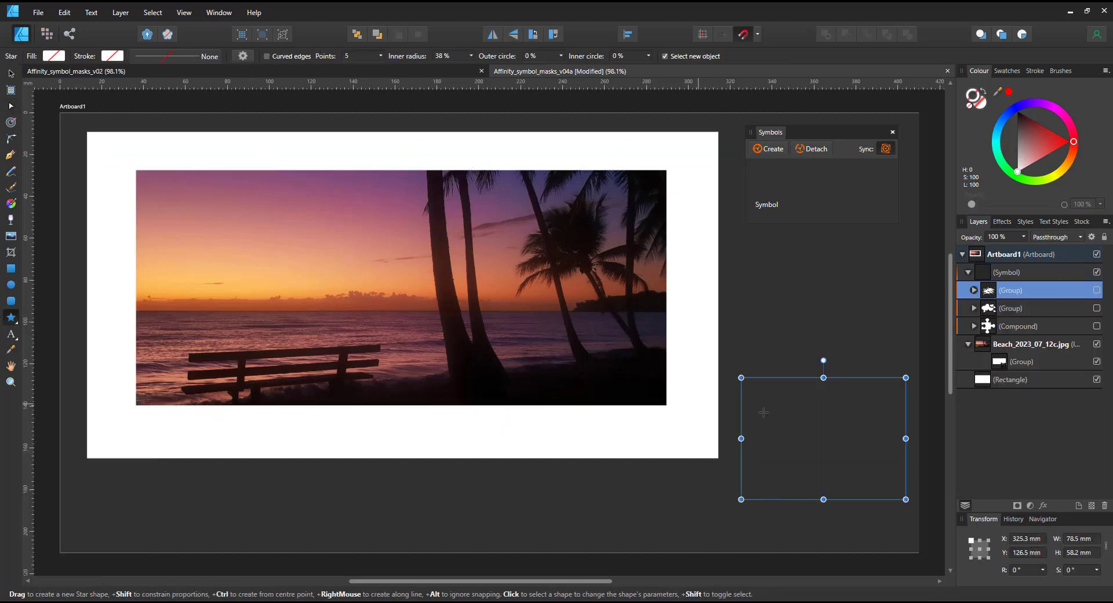
drag(769, 388, 854, 483)
key(slash)
mouse_move(824, 418)
mouse_down()
mouse_move(839, 407)
mouse_move(829, 417)
mouse_up()
Step: Scatter duplicates of the star across the symbol in varied sizes and rotations
key(v)
drag(812, 434, 844, 395)
mouse_move(820, 410)
mouse_down()
mouse_move(821, 439)
mouse_move(834, 430)
mouse_move(823, 416)
mouse_up()
drag(818, 439, 893, 444)
mouse_move(858, 409)
mouse_down()
mouse_move(900, 420)
mouse_move(872, 454)
mouse_move(906, 429)
mouse_move(795, 450)
mouse_move(828, 460)
mouse_move(741, 458)
mouse_move(778, 439)
mouse_up()
key(ctrl+j)
key(ctrl+j)
key(ctrl+j)
Step: Fill the gaps around the stars with small white circles, several about 3.5 to 4.4 mm across
click(13, 287)
drag(840, 400, 847, 407)
drag(849, 463, 860, 474)
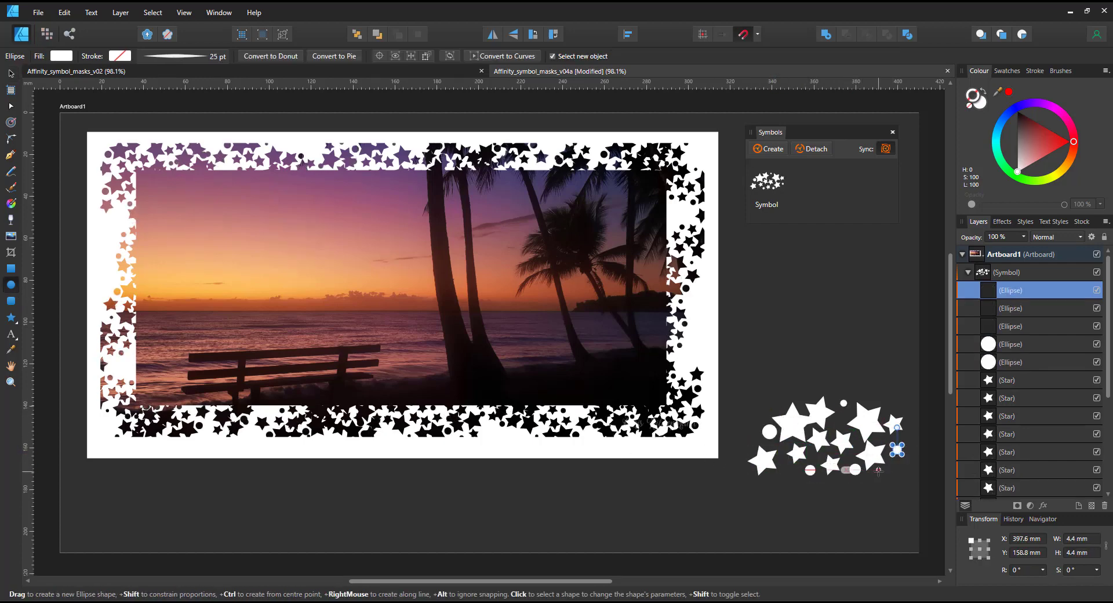
drag(762, 410, 769, 401)
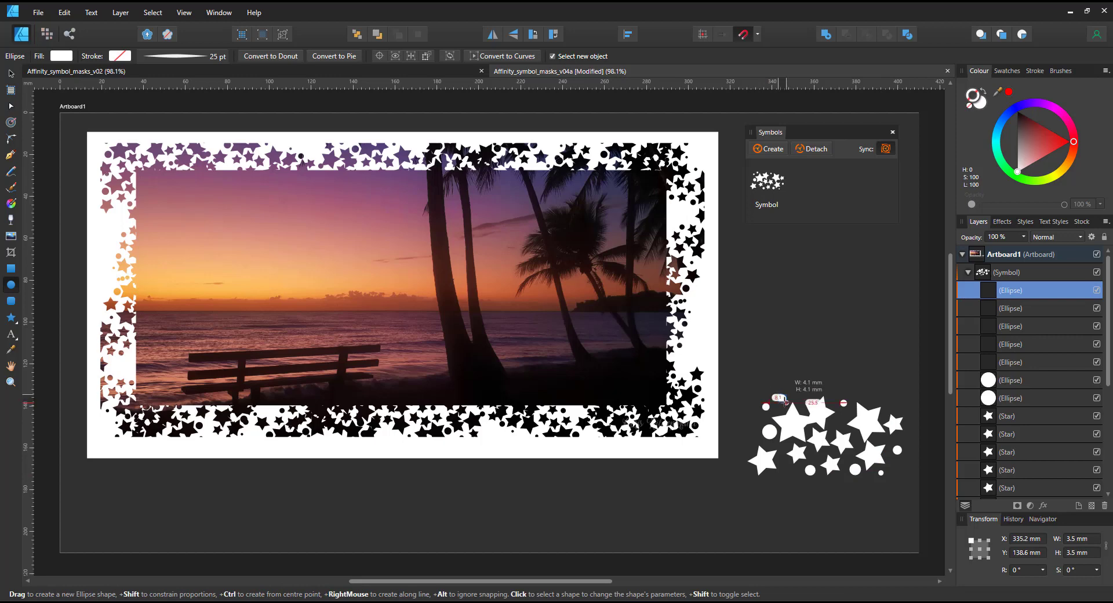
Step: Release the symbol group from masking the beach photo
click(967, 273)
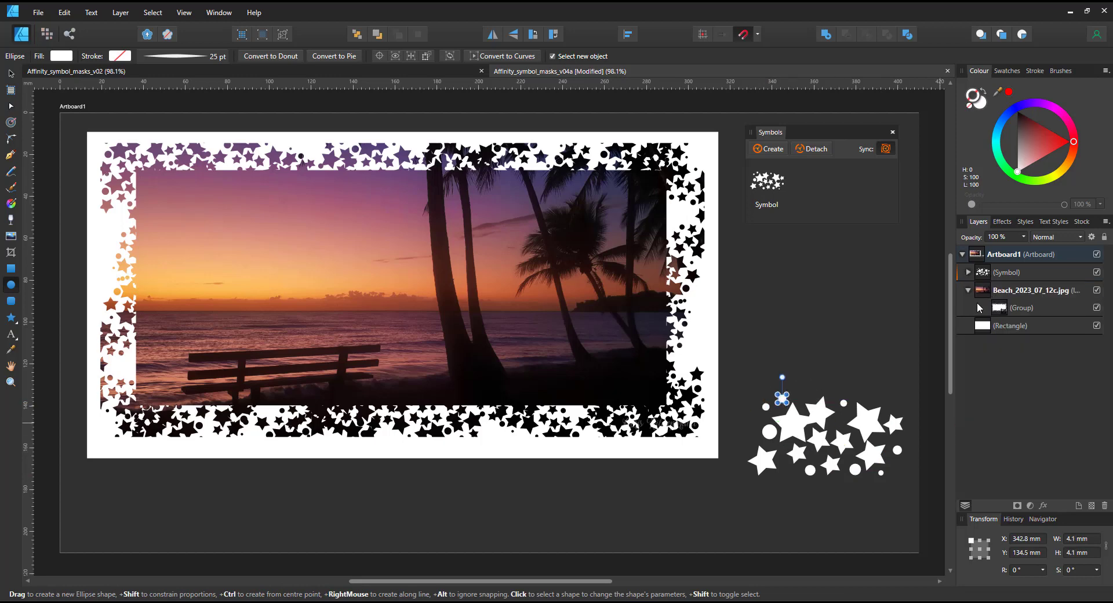
click(1013, 308)
right_click(1008, 310)
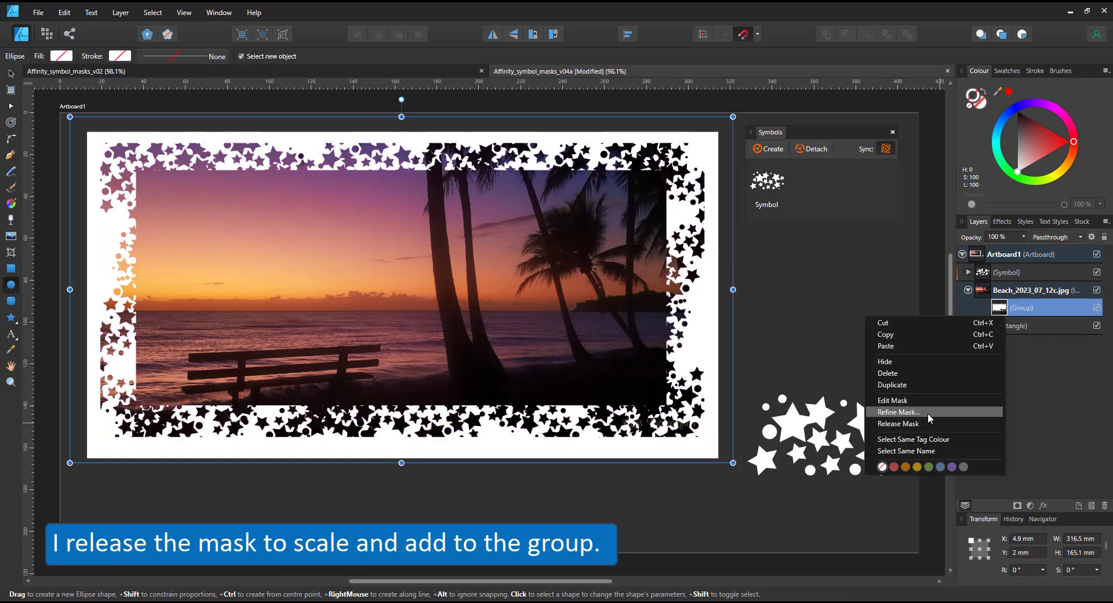
click(926, 423)
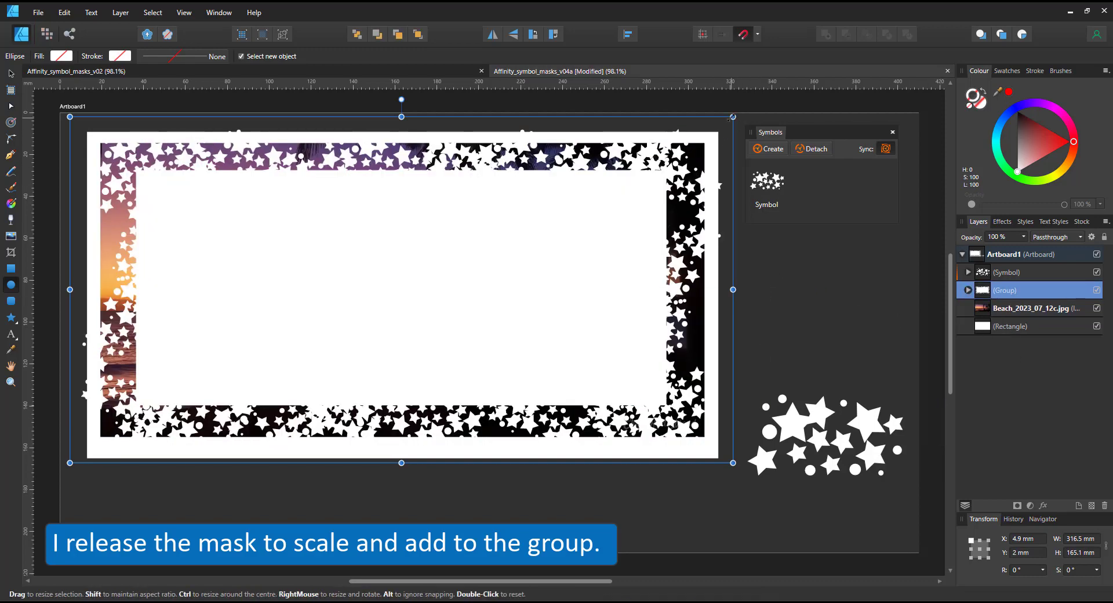
Step: Scale the released group down around its centre to about 268.9 by 140.3 mm and mask the beach photo with it
drag(733, 117, 683, 144)
right_click(988, 300)
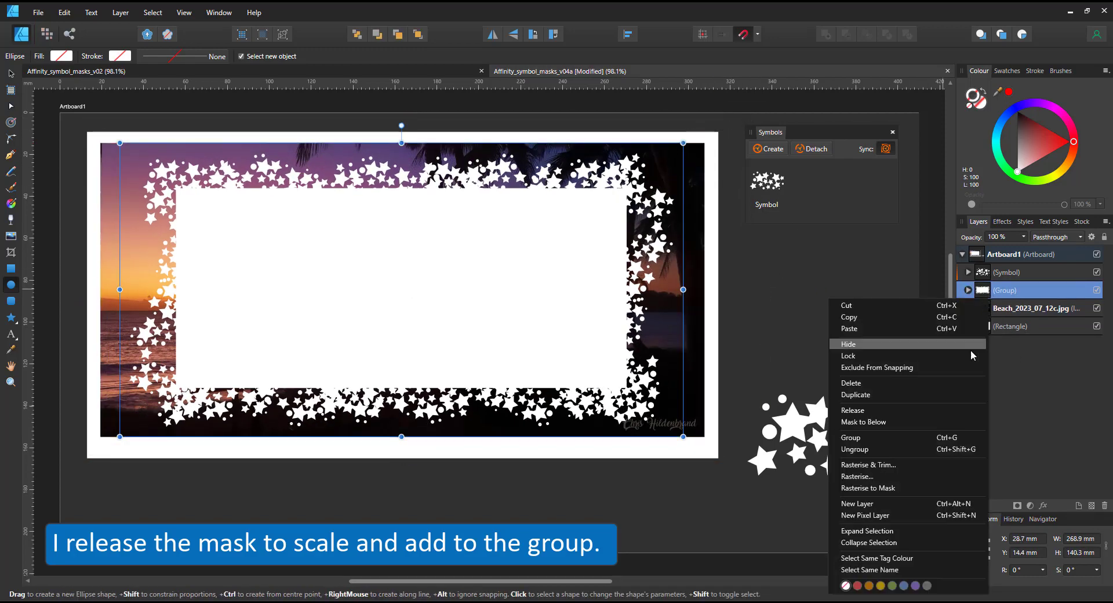
click(859, 422)
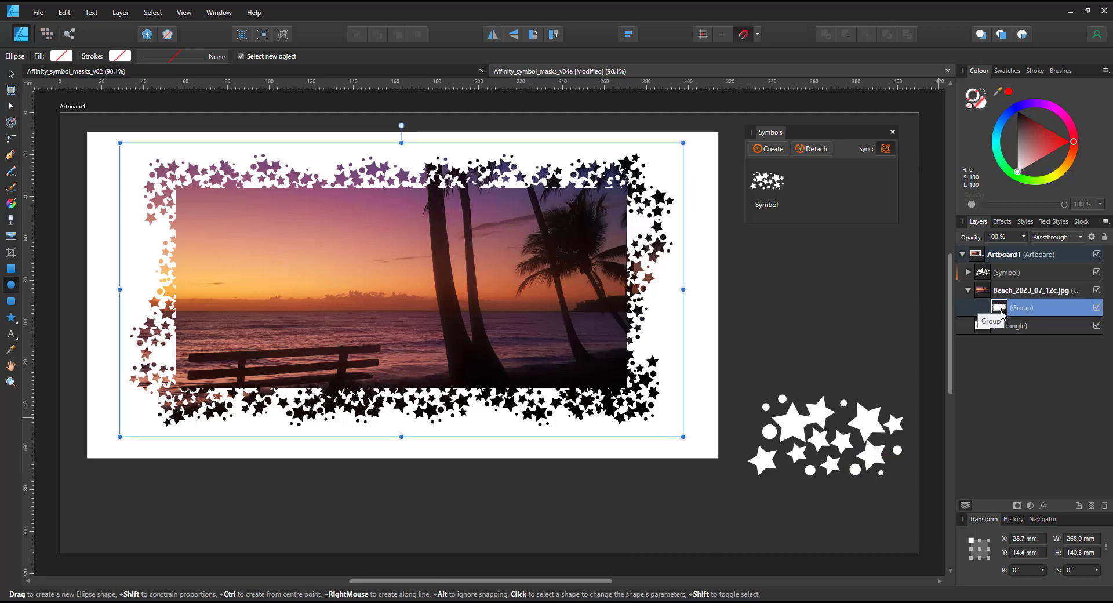
Step: Release the scaled group from the beach photo and select the central rectangle inside it
right_click(997, 311)
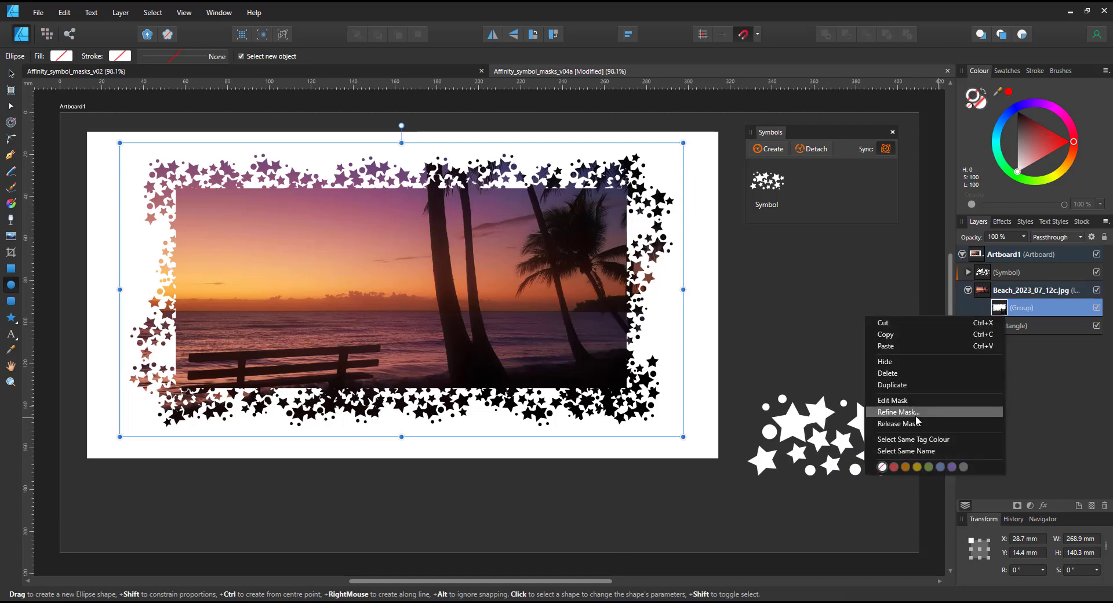
click(907, 423)
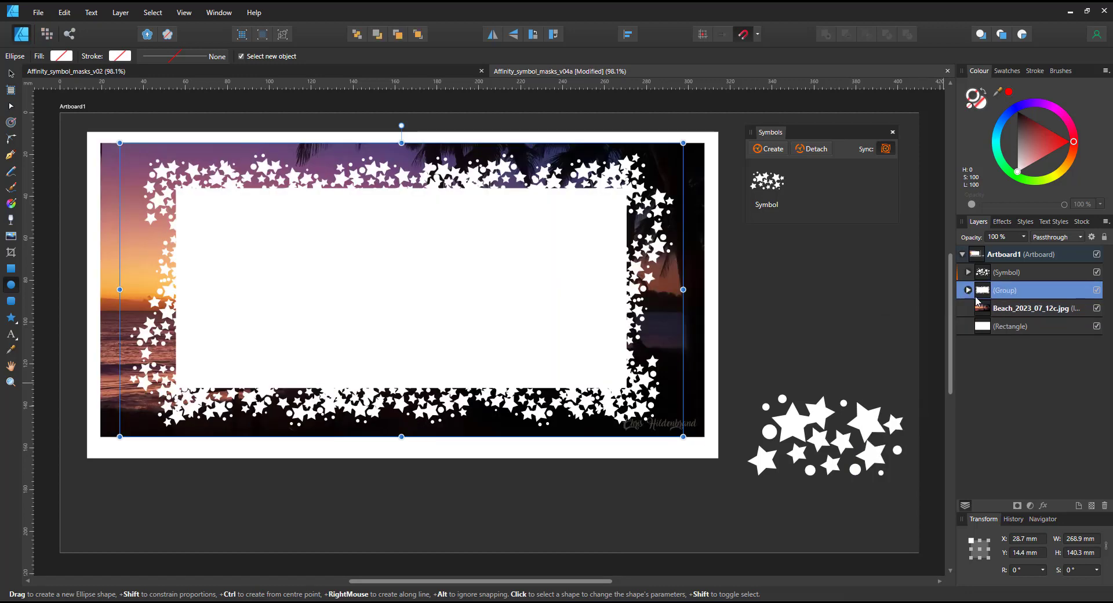
click(967, 290)
scroll(1032, 377, down, 5)
click(1036, 452)
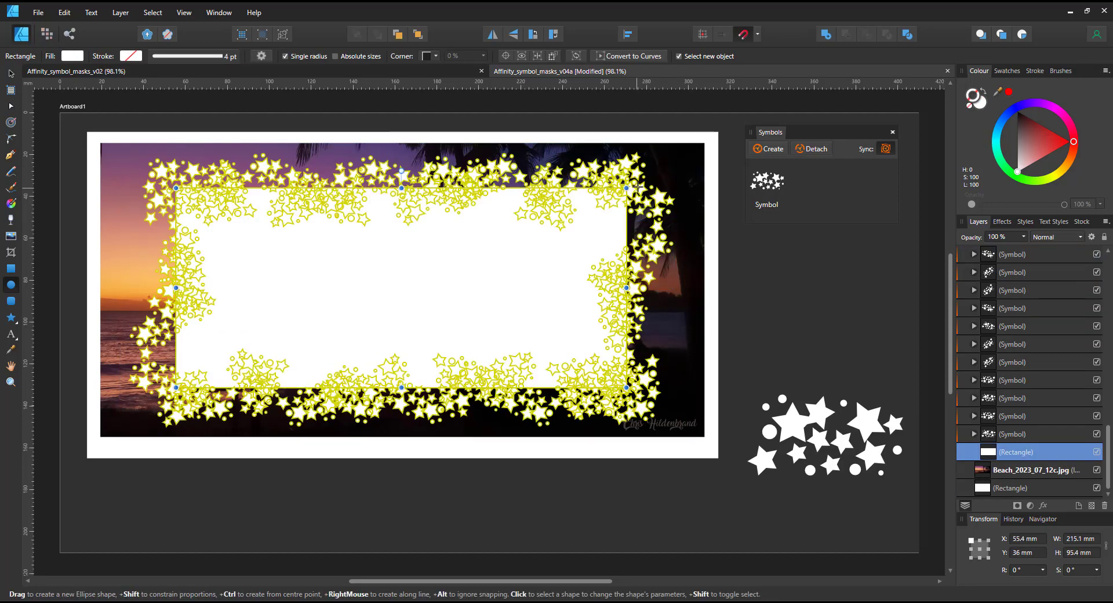
Step: Duplicate the central rectangle and apply an outward contour of about 6.1 mm with rounded corners to the copy
key(ctrl+j)
click(11, 122)
drag(545, 232, 522, 234)
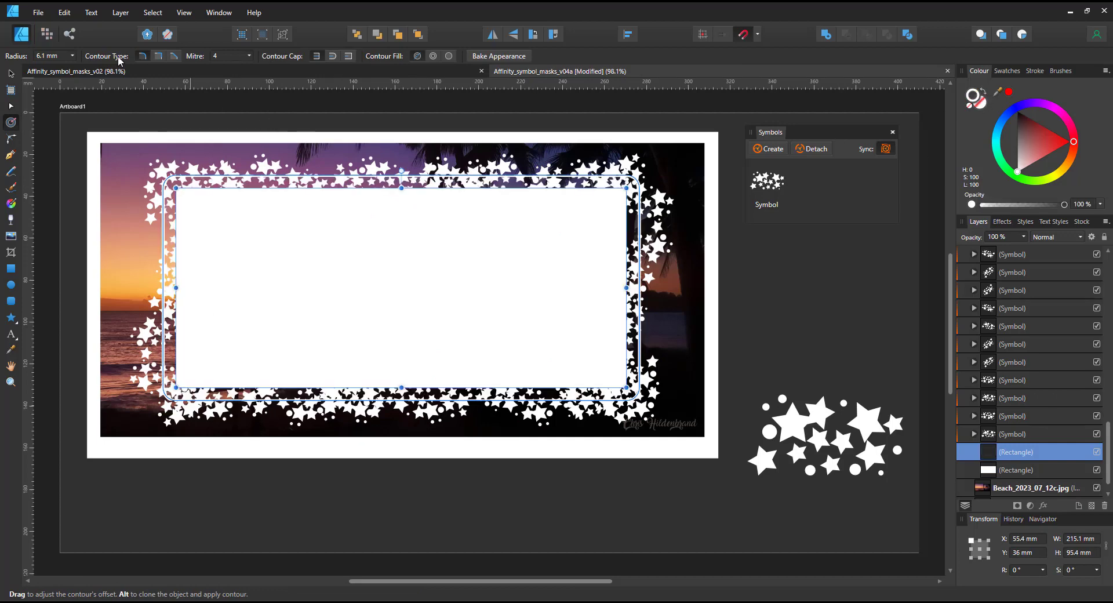
Step: Set the stroke width of the unfilled contoured rectangle to 10 pt
click(12, 73)
click(191, 56)
click(241, 99)
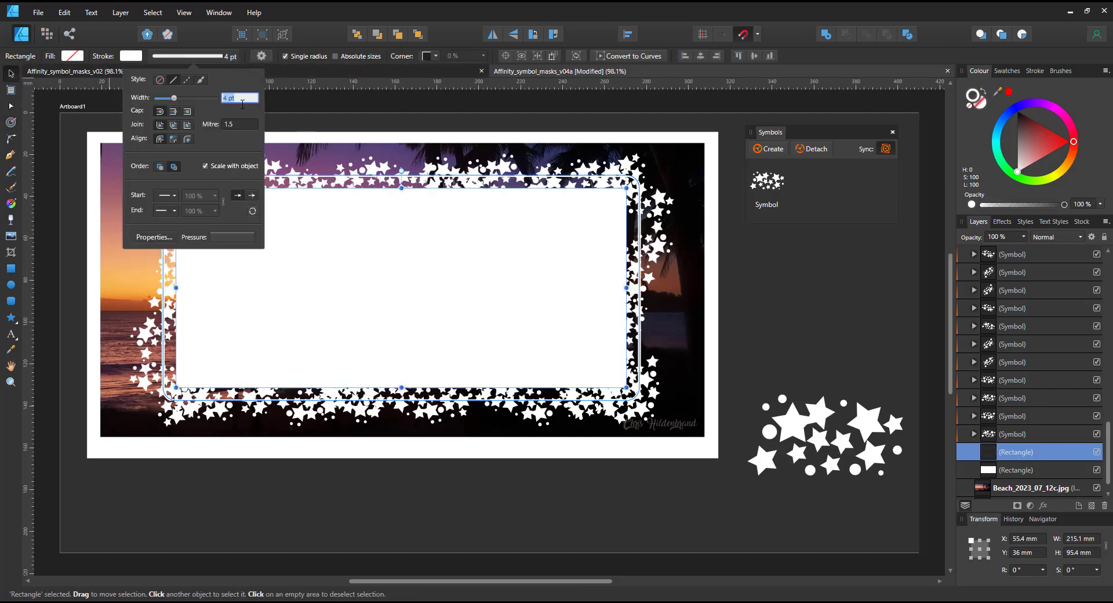
text(10)
key(Return)
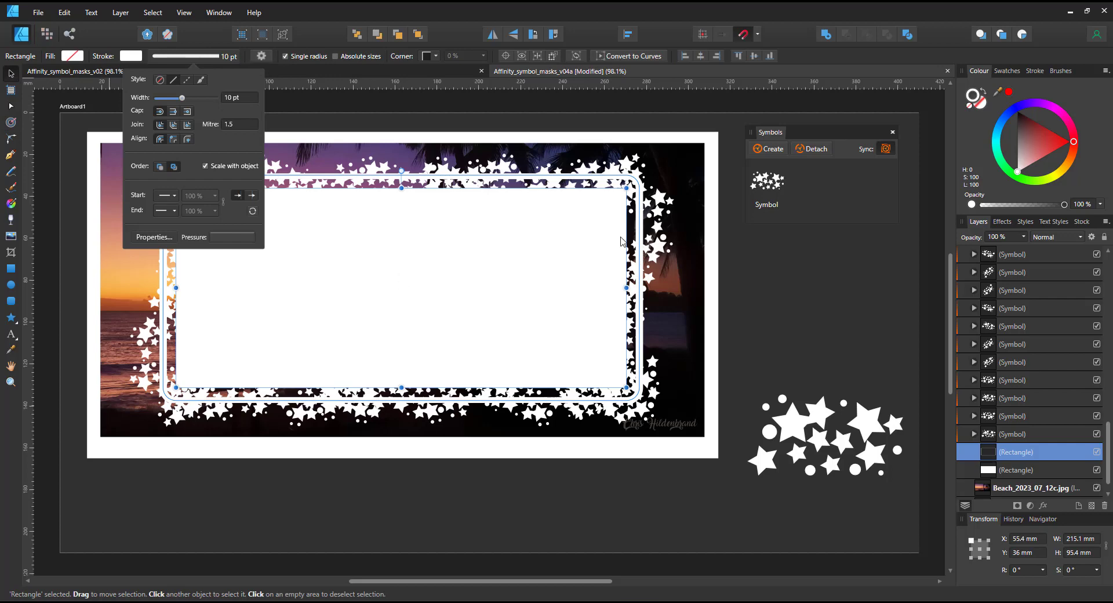
Step: Mask the beach photo with the whole group, including the added outline frame
click(1011, 454)
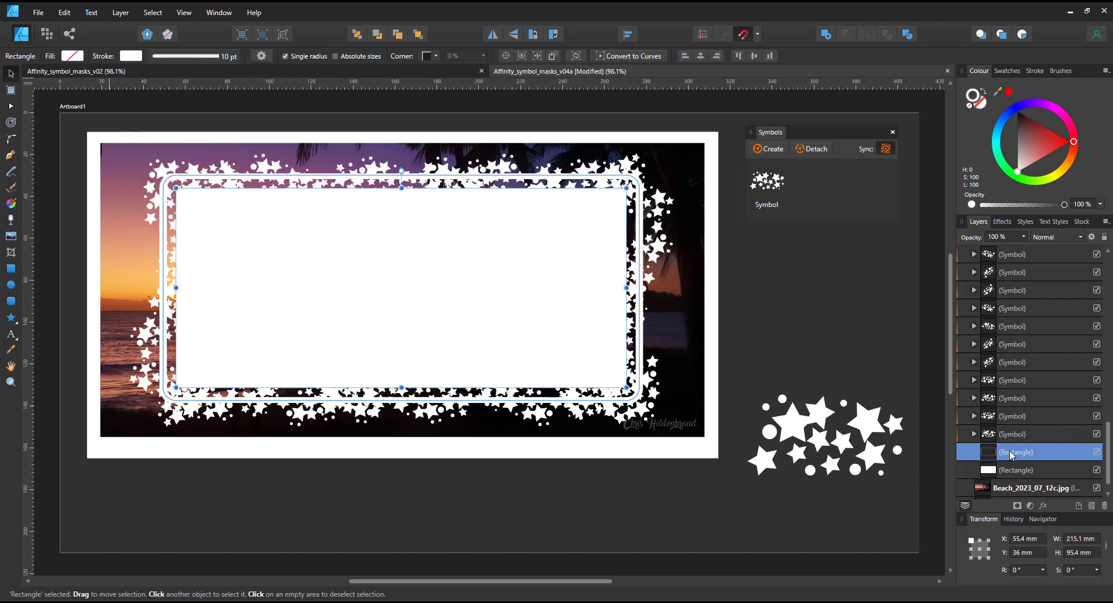
drag(1107, 454, 1080, 243)
click(988, 291)
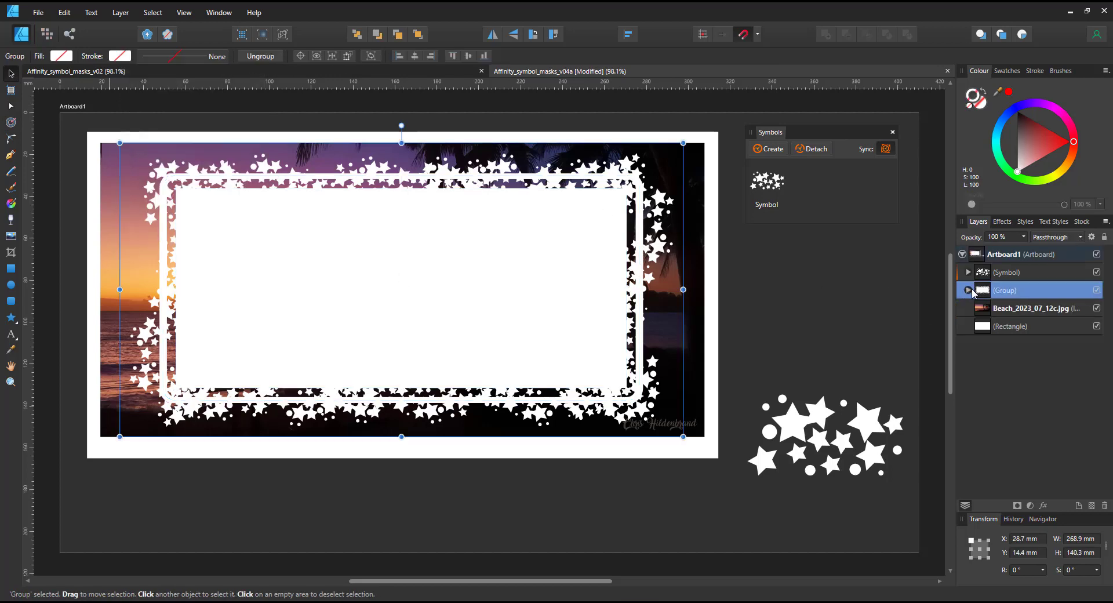
right_click(990, 298)
click(972, 426)
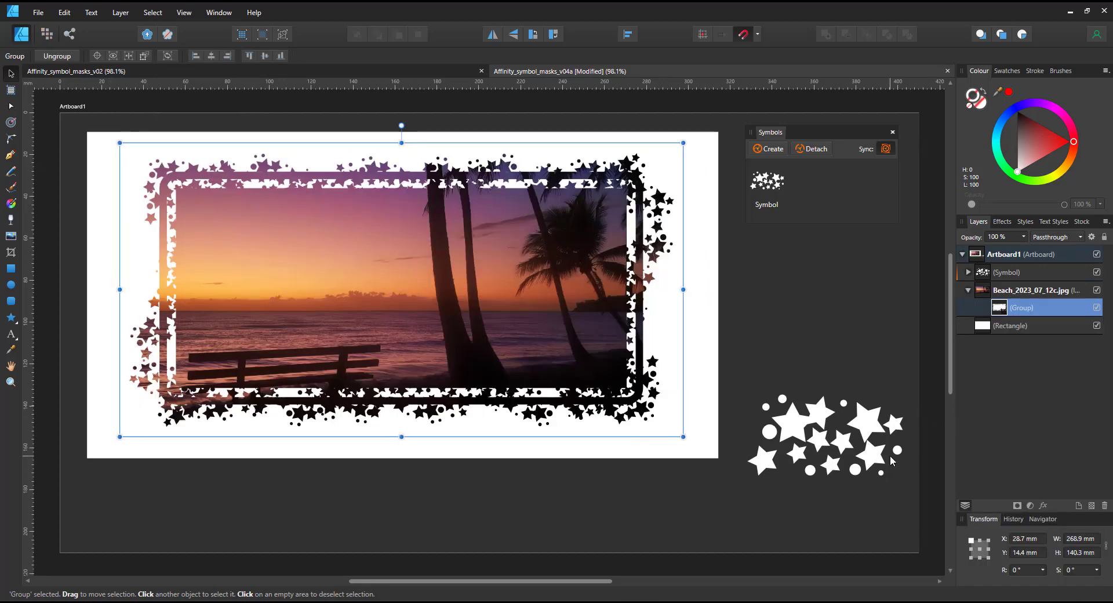
Step: Clone ten-pointed stars beside and below the star cluster inside the source symbol
double_click(874, 426)
drag(873, 425, 739, 426)
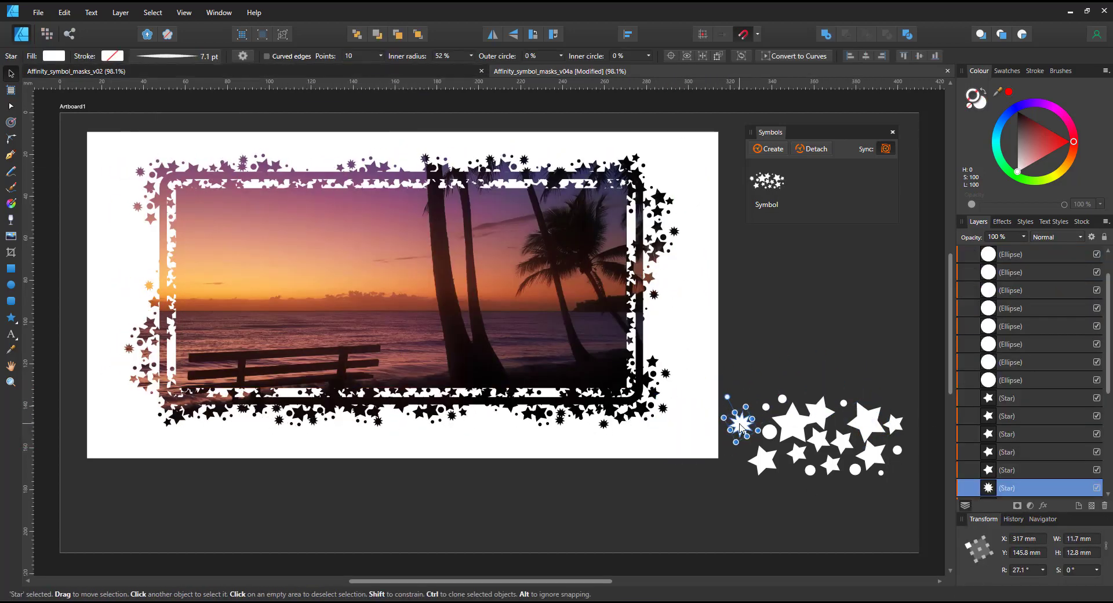
drag(739, 427, 812, 487)
Step: Set the small lower star and the upper middle star of the source symbol to 8 points each
click(831, 464)
click(356, 56)
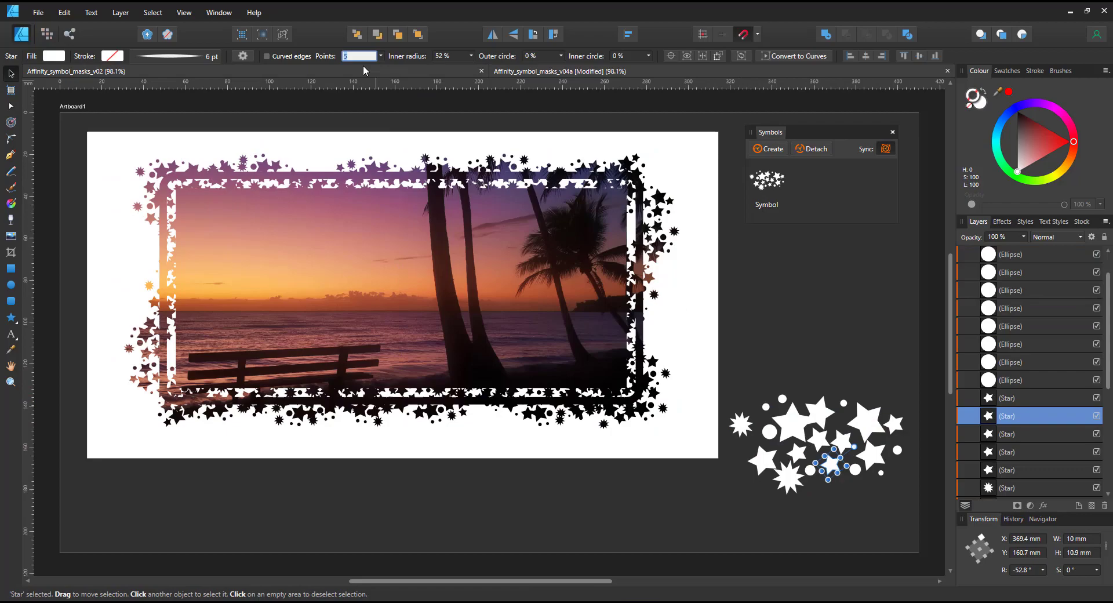
text(8)
click(819, 413)
click(356, 57)
text(8)
click(721, 508)
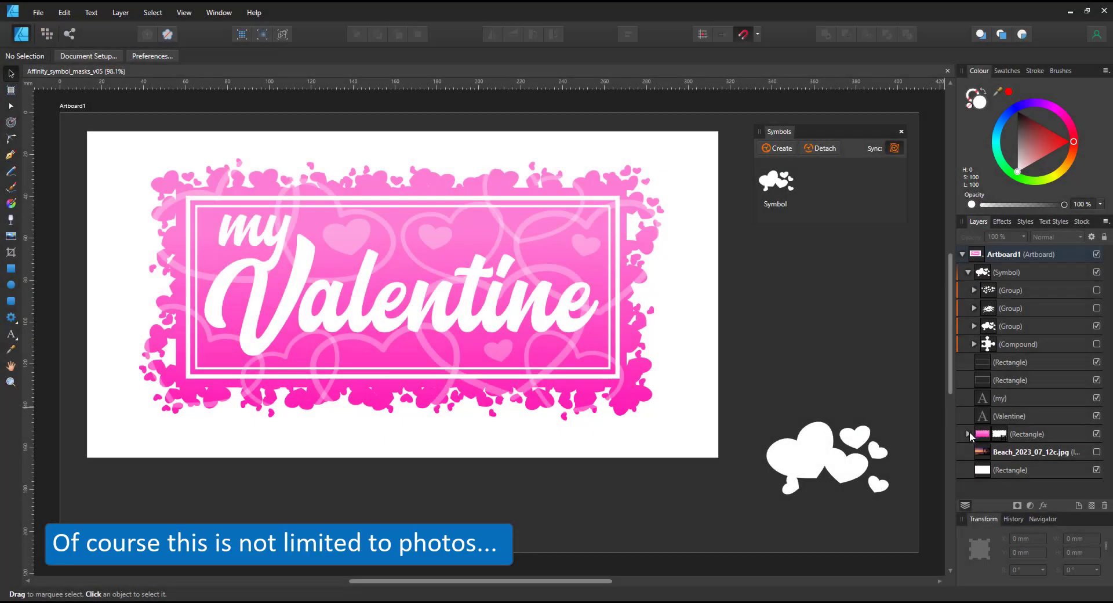
Step: Release the border group from the pink gradient rectangle of the Valentine design and hide that group
click(968, 433)
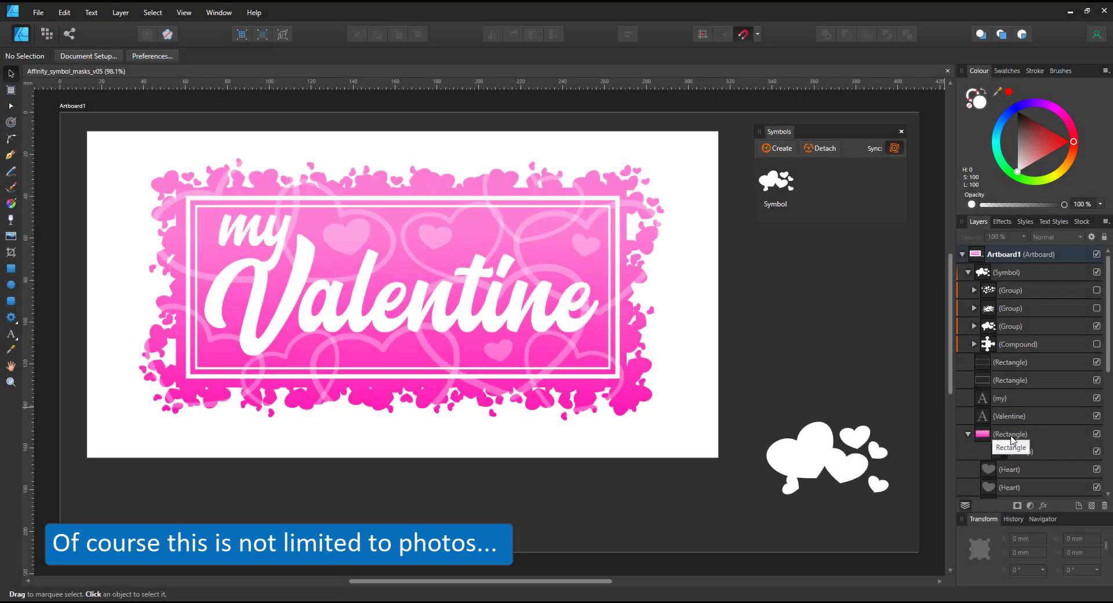
click(998, 452)
right_click(998, 452)
click(918, 390)
click(1096, 434)
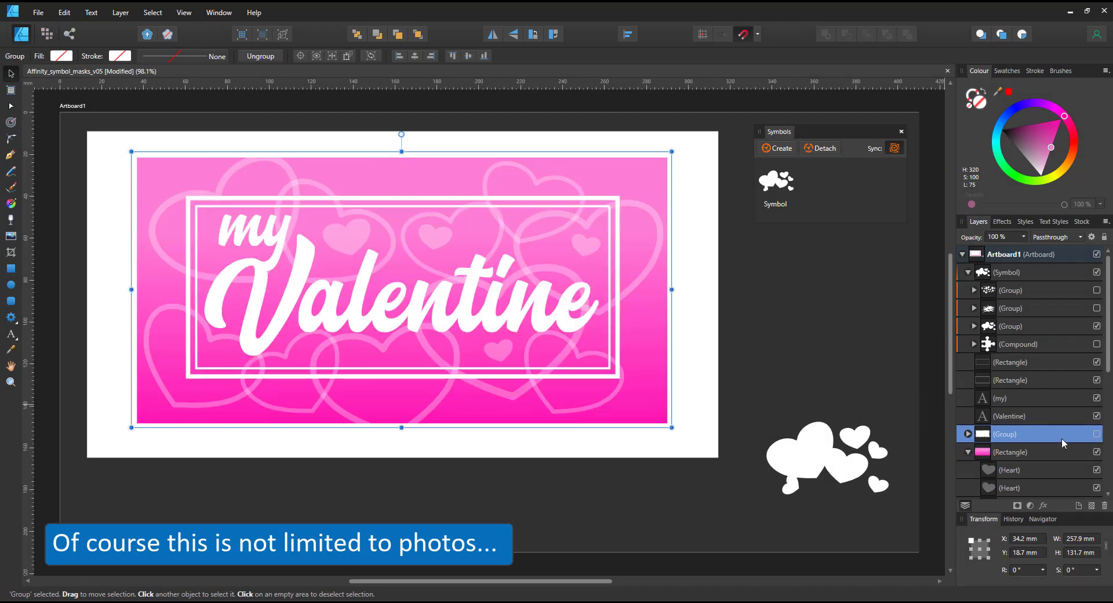
Step: Examine the heart shapes nested inside the pink gradient rectangle
click(1037, 452)
click(968, 452)
click(968, 452)
scroll(990, 269, down, 4)
click(990, 256)
scroll(1013, 386, up, 4)
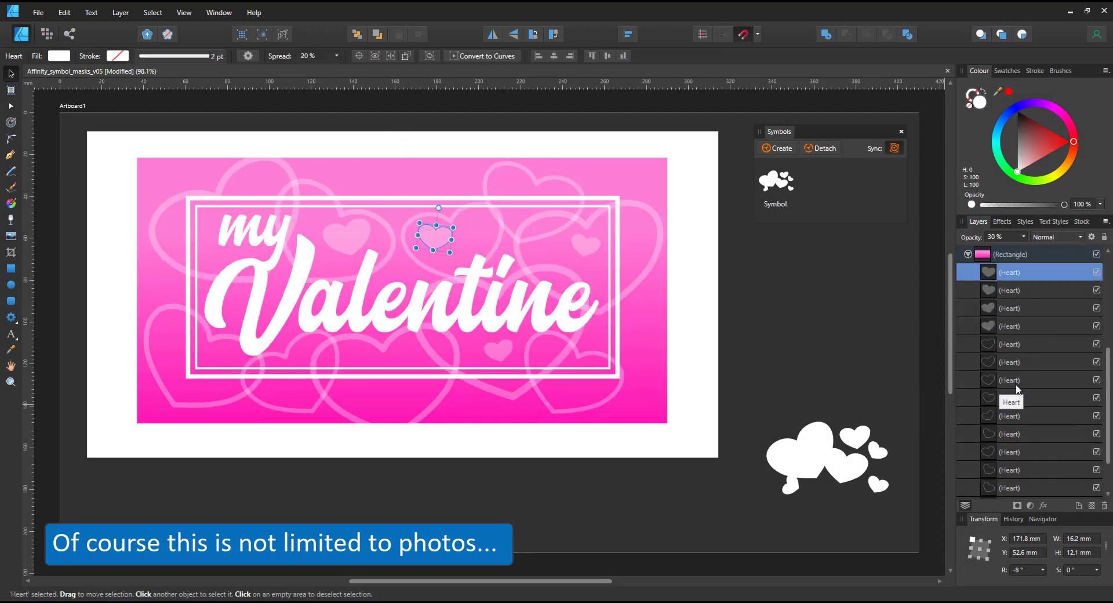
Step: Restore the border group as the visible mask of the pink gradient rectangle
right_click(1076, 435)
click(975, 251)
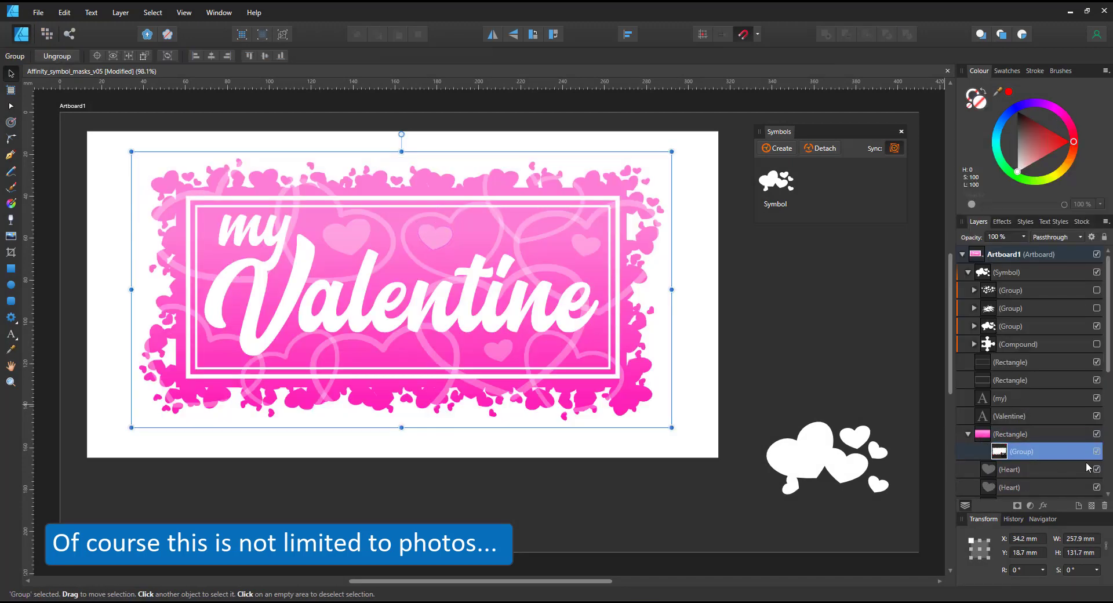
click(968, 433)
Step: Show the puzzle-piece compound instead of the hearts group inside the symbol and hide the "my" text
click(1097, 326)
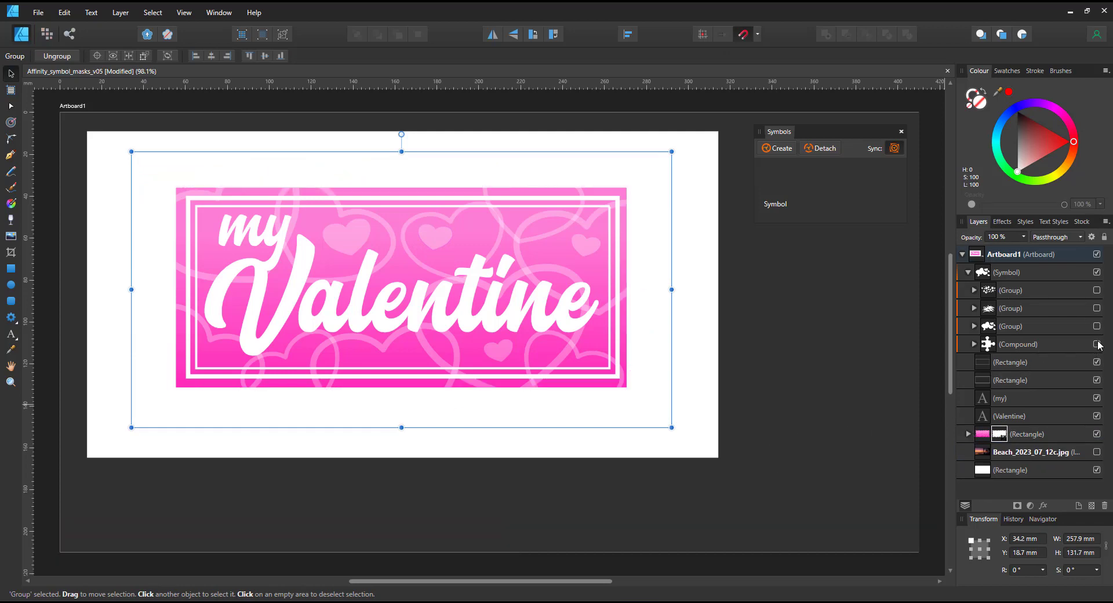
click(1096, 344)
click(1089, 399)
click(1096, 399)
Step: Duplicate the "Valentine" text, hide the original and keep the copy selected
click(1074, 411)
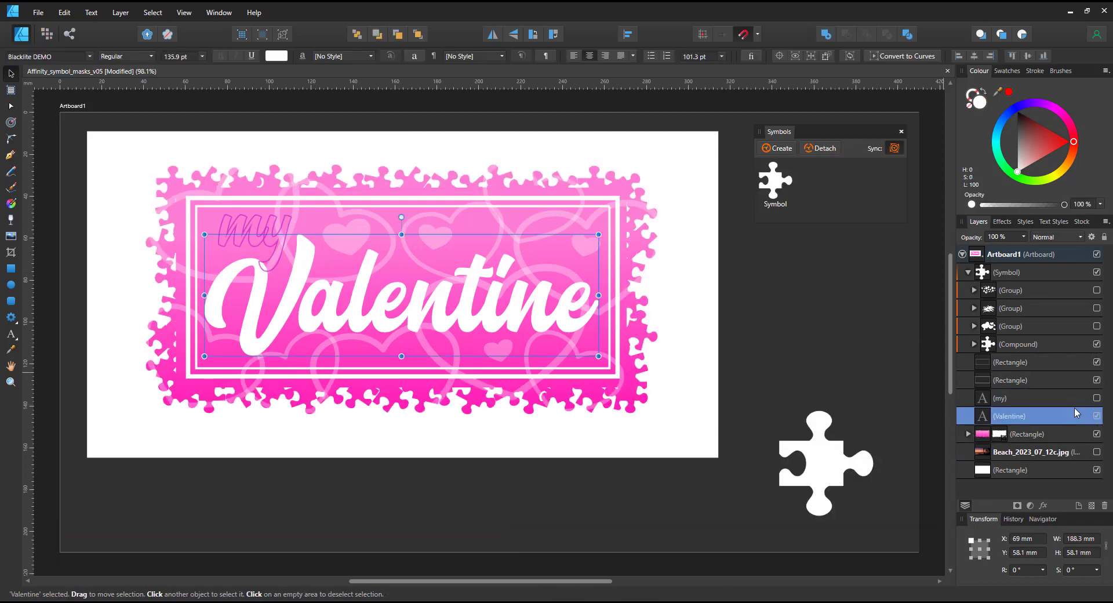
key(ctrl+j)
click(1096, 416)
click(1012, 438)
Step: Replace the wording of the text copy with "Puzzled?" and centre it horizontally in the frame
double_click(528, 270)
drag(593, 290, 269, 276)
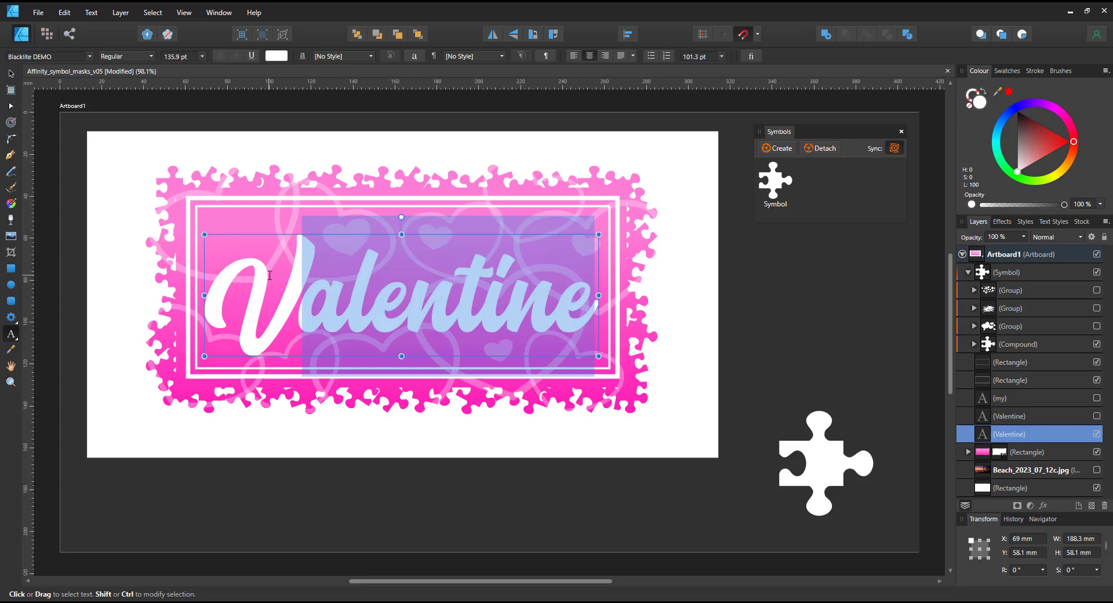
key(BackSpace)
key(BackSpace)
text(Puzzled?)
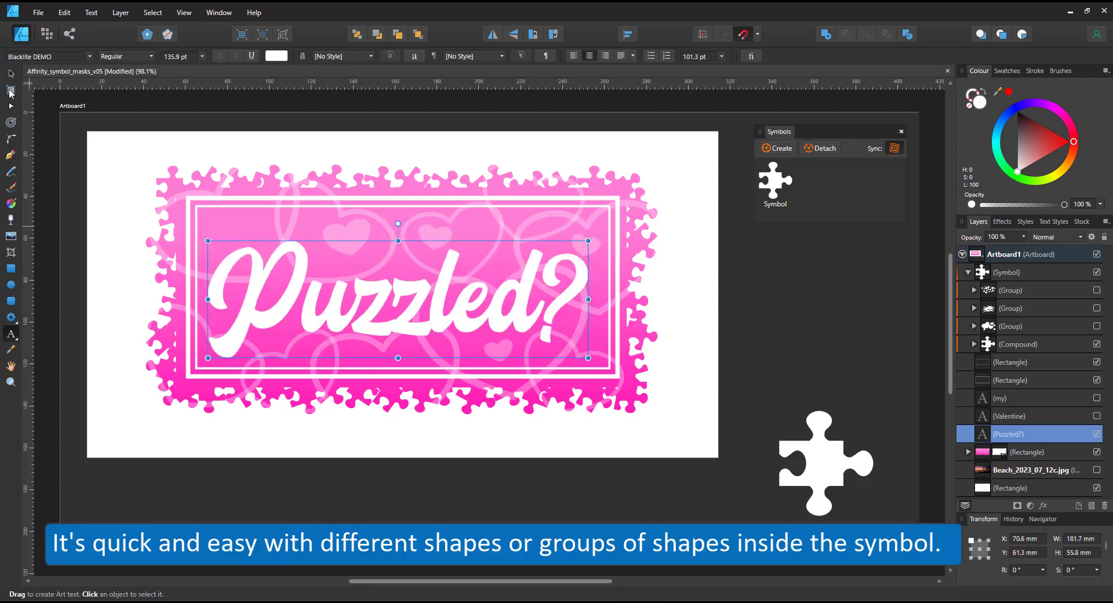
click(11, 90)
click(11, 73)
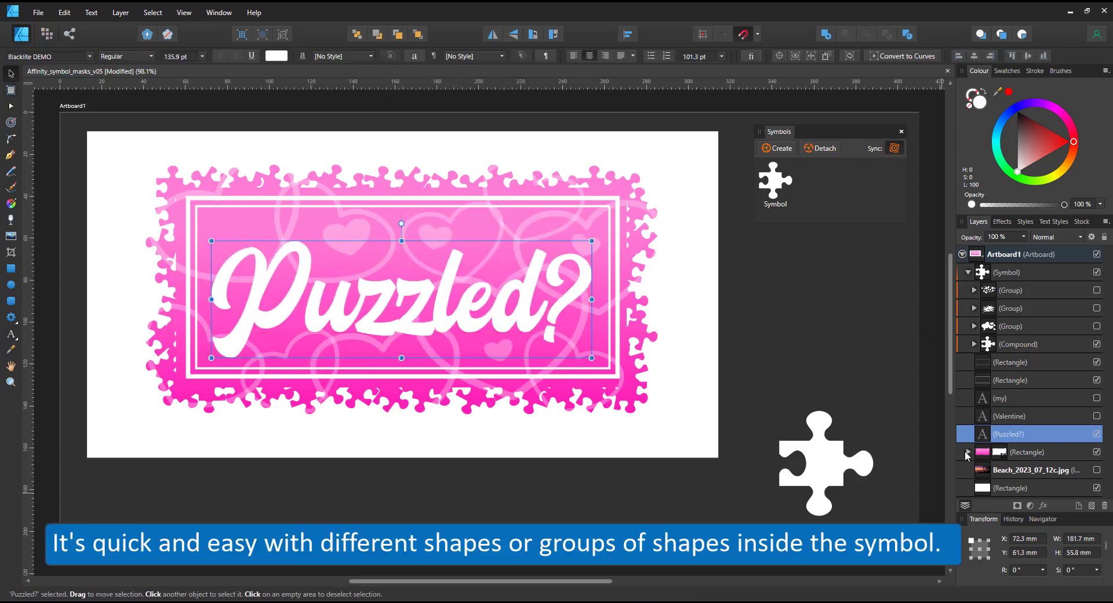
Step: Recolour the background rectangle's gradient from light blue (H 191, S 100, L 75) at the top to a deeper blue at the bottom
click(402, 231)
click(11, 204)
click(434, 229)
click(997, 134)
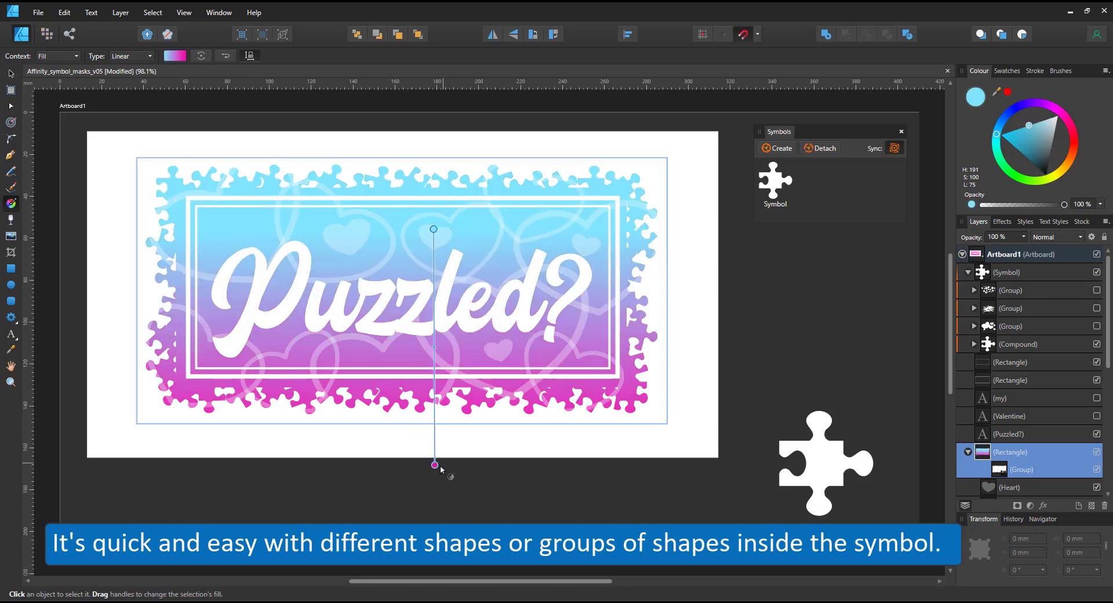
click(435, 465)
click(997, 127)
Step: Make a visible copy of the hidden "my" text, change it to "are you" and centre it above "Puzzled?"
click(1011, 399)
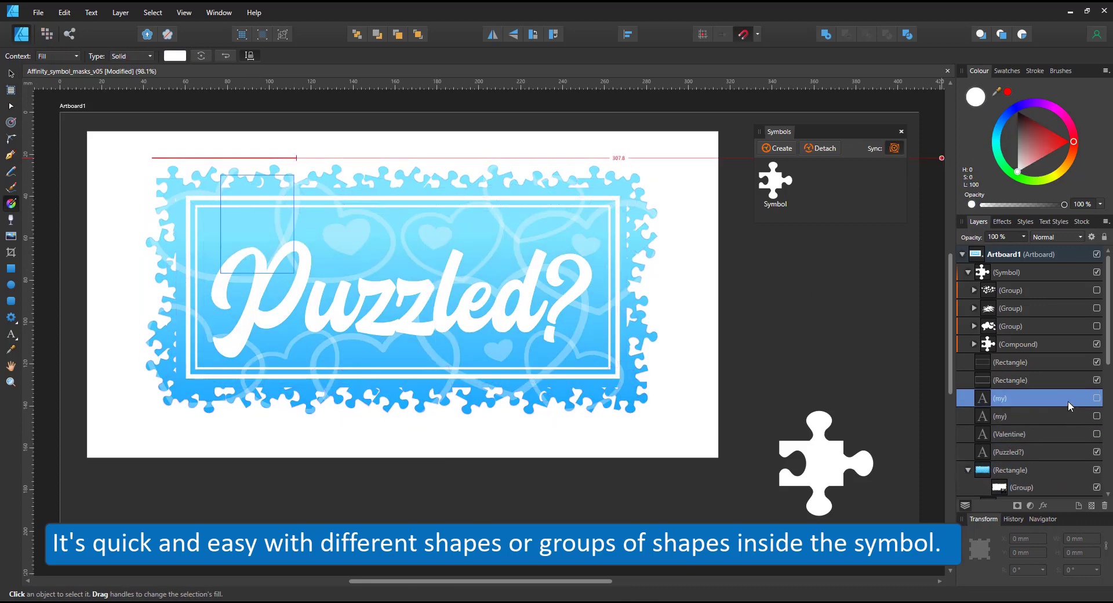
key(t)
key(ctrl+a)
text(are you)
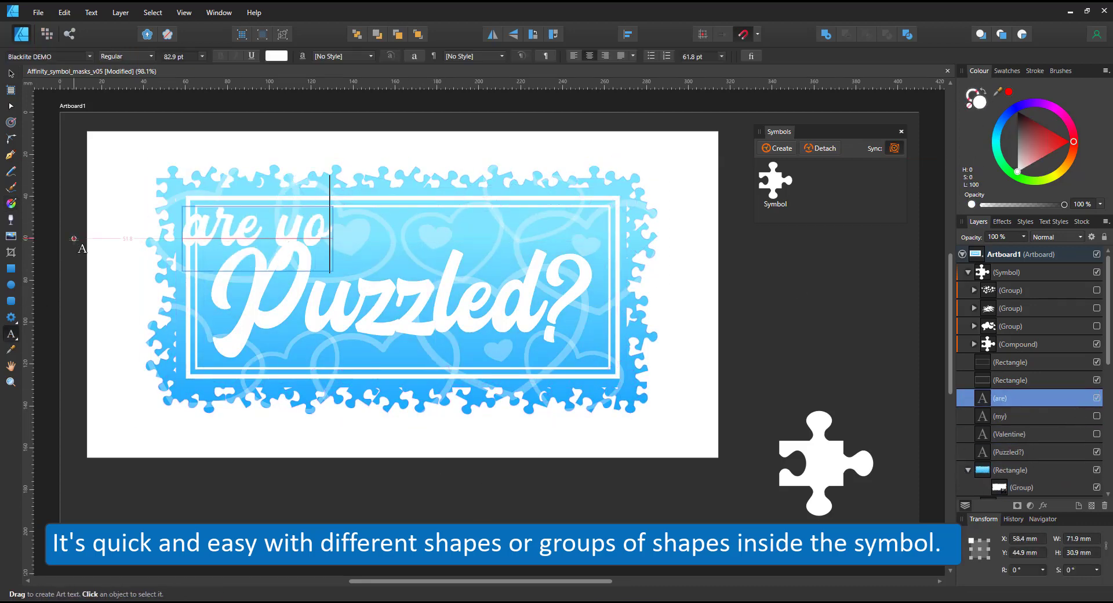
click(11, 76)
drag(276, 241, 427, 271)
click(439, 470)
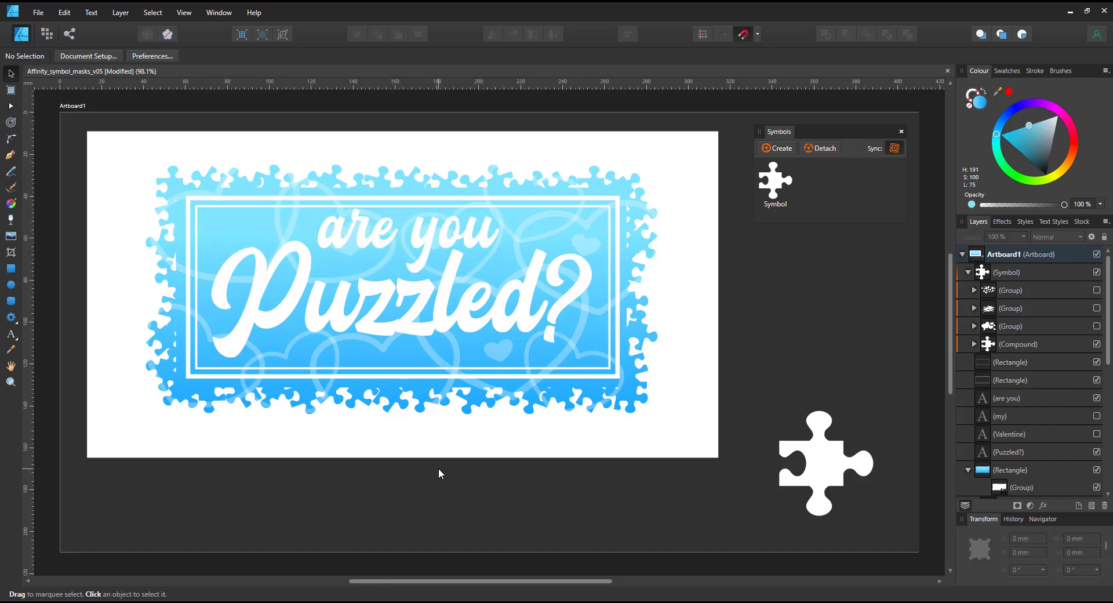
Step: Show the stars group instead of the puzzle piece inside the symbol and hide the "are you" text
click(1096, 344)
click(1096, 289)
click(1097, 397)
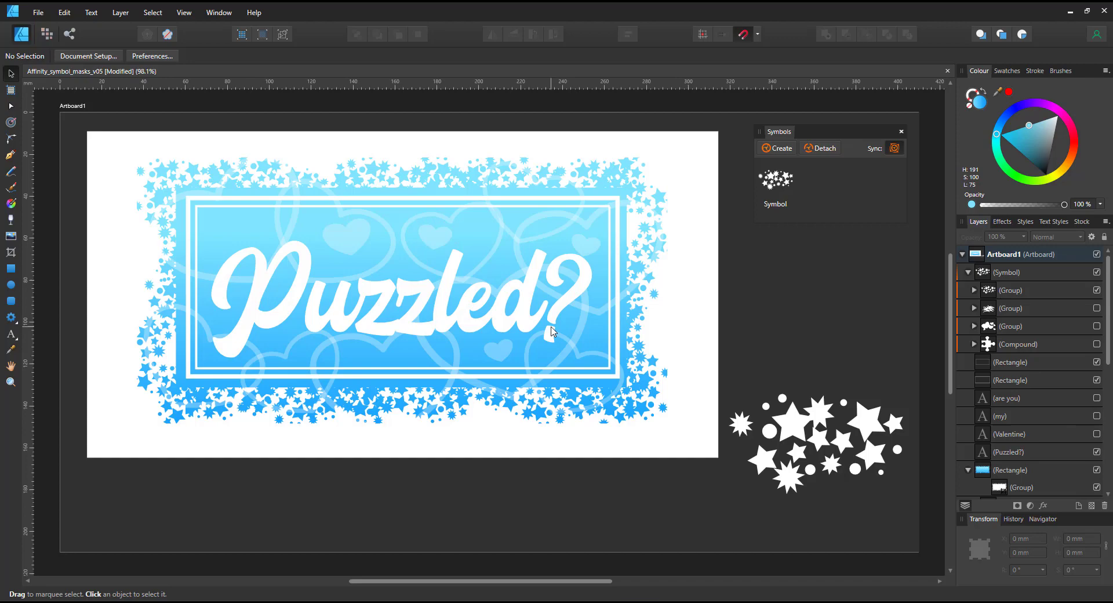
Step: Change the "Puzzled?" text to "Starstruck" with a capital S
click(1011, 451)
key(t)
key(ctrl+a)
text(starstruck)
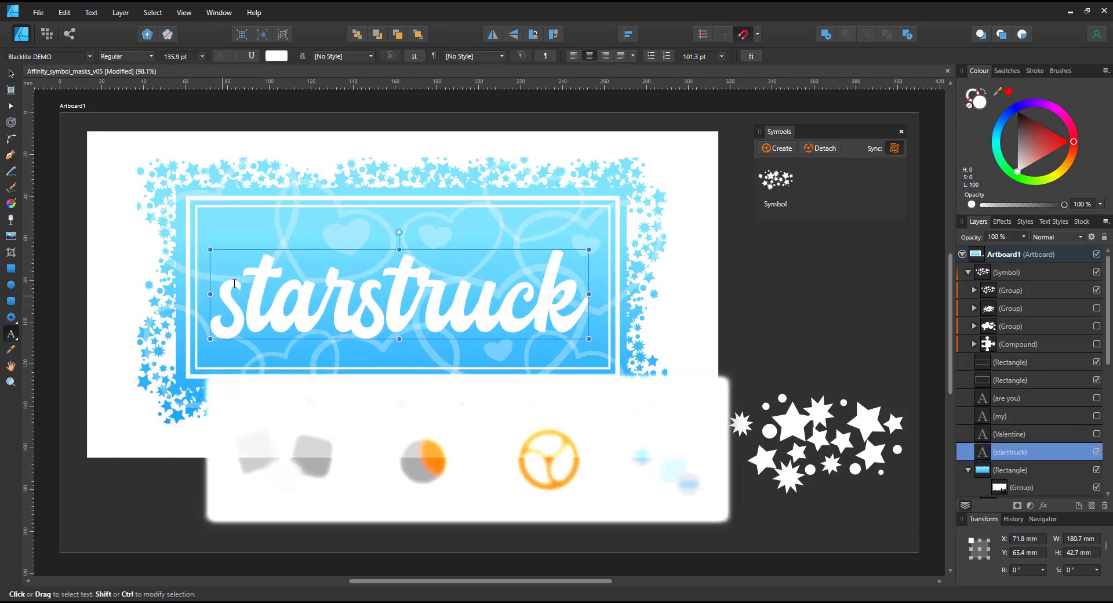
key(Home)
key(shift+Right)
text(S)
Step: Tilt the "Starstruck" text upward to the right by about 9.3° and reposition it within the inner frame
click(13, 74)
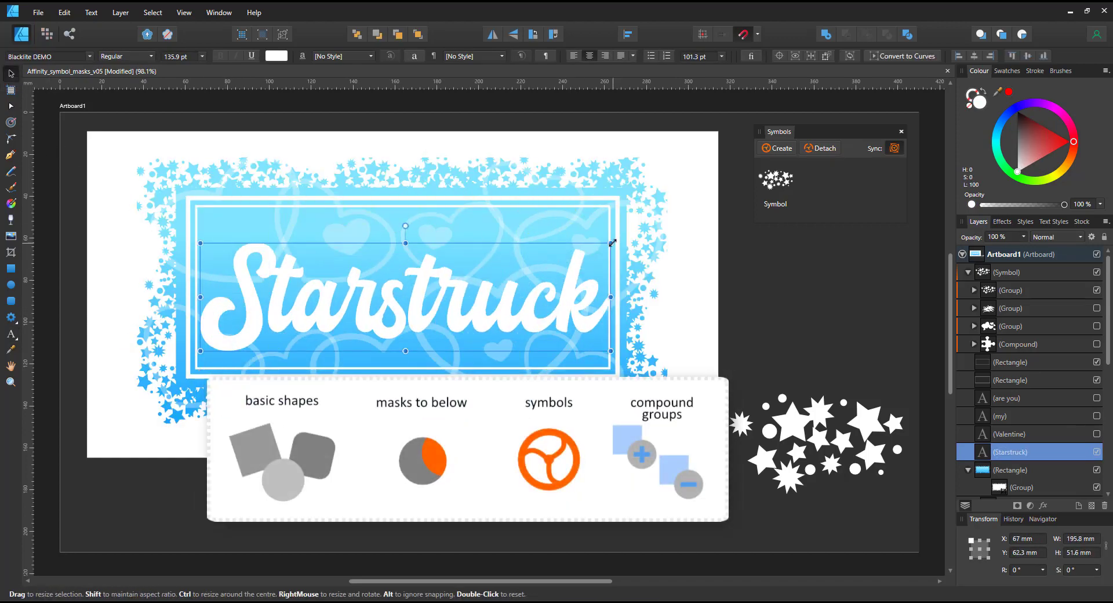
drag(614, 240, 602, 207)
drag(518, 291, 512, 281)
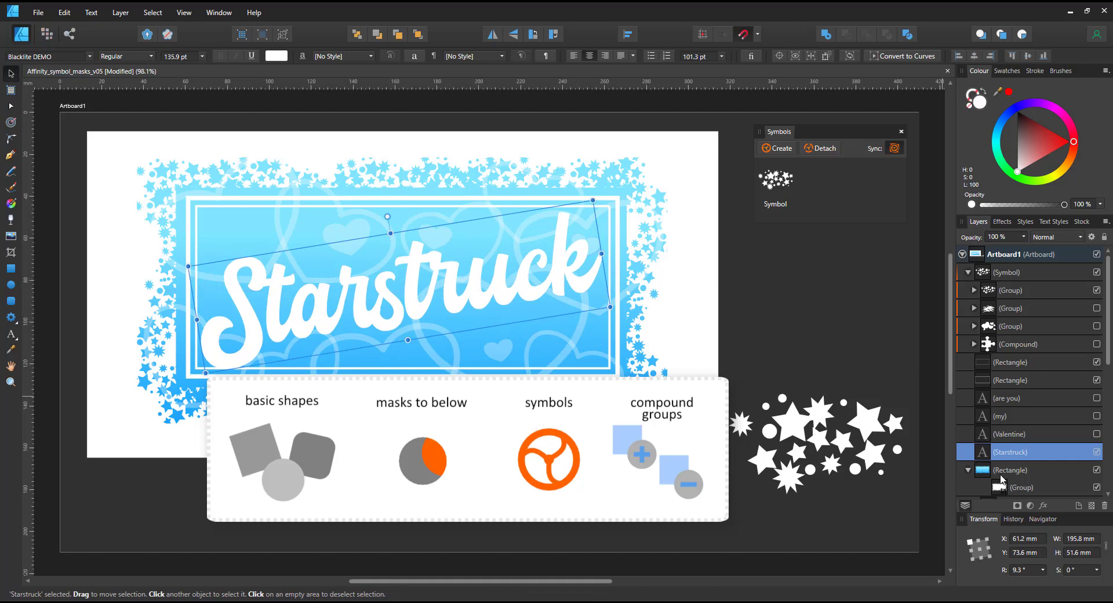
Step: Fill the background rectangle with purple (H 260, S 100, L 36) and give it a vertical gradient that darkens towards the bottom
click(1001, 472)
drag(1018, 111, 1023, 123)
key(g)
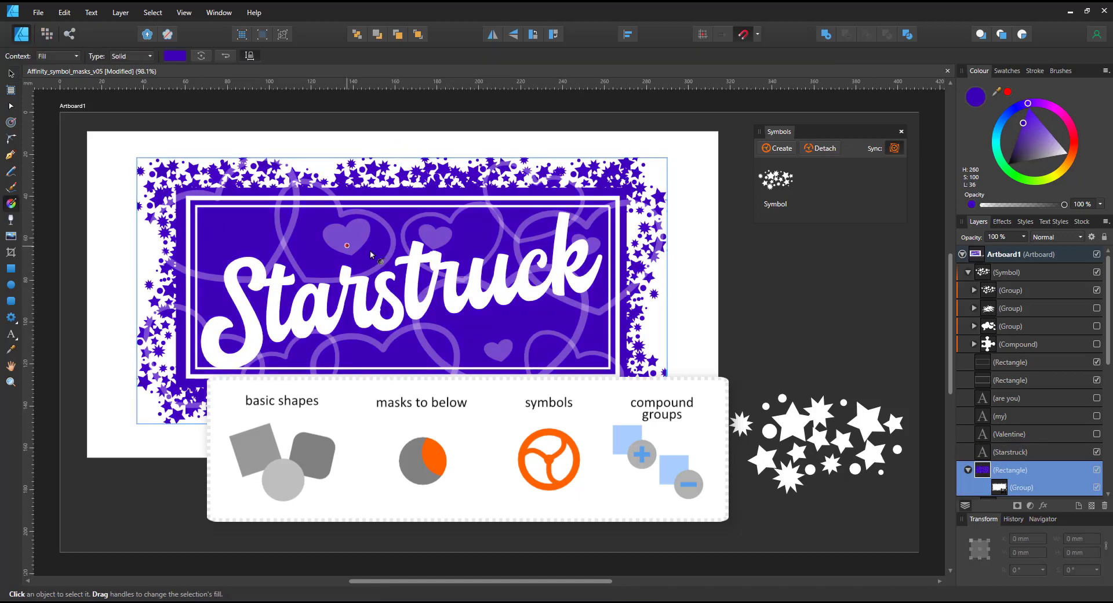
drag(398, 189, 398, 352)
click(12, 75)
click(706, 387)
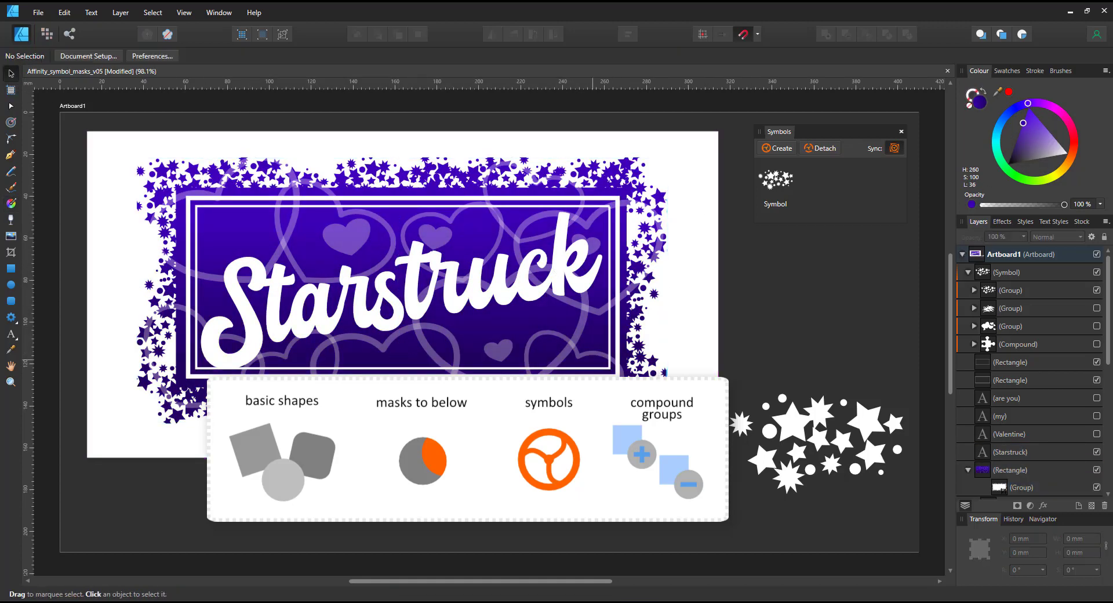